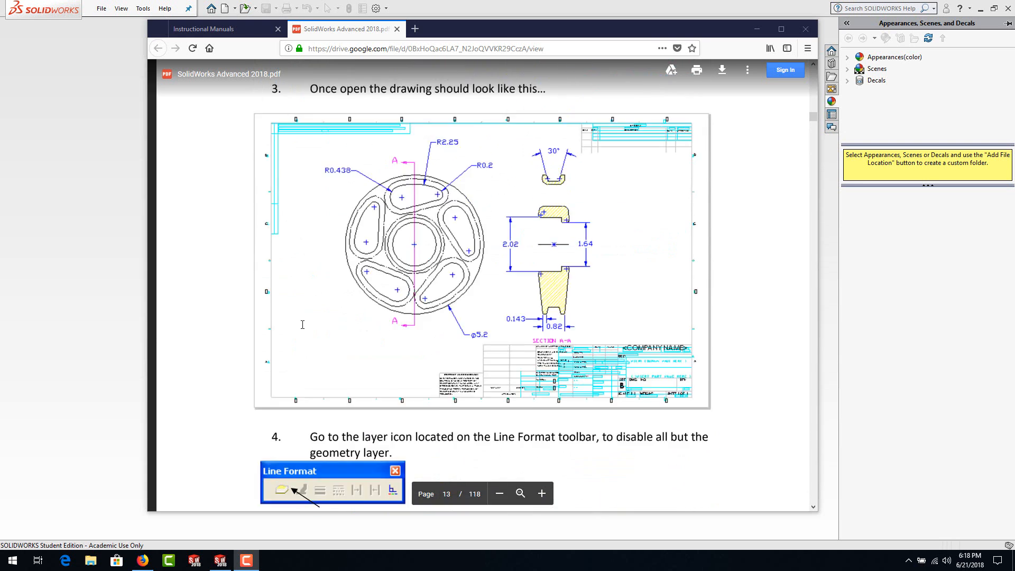
Step: Read the wheel exercise instructions in the SolidWorks Advanced 2018 manual, from the example drawing to copying a slot
scroll(302, 326, "down", 5)
scroll(302, 326, "down", 2)
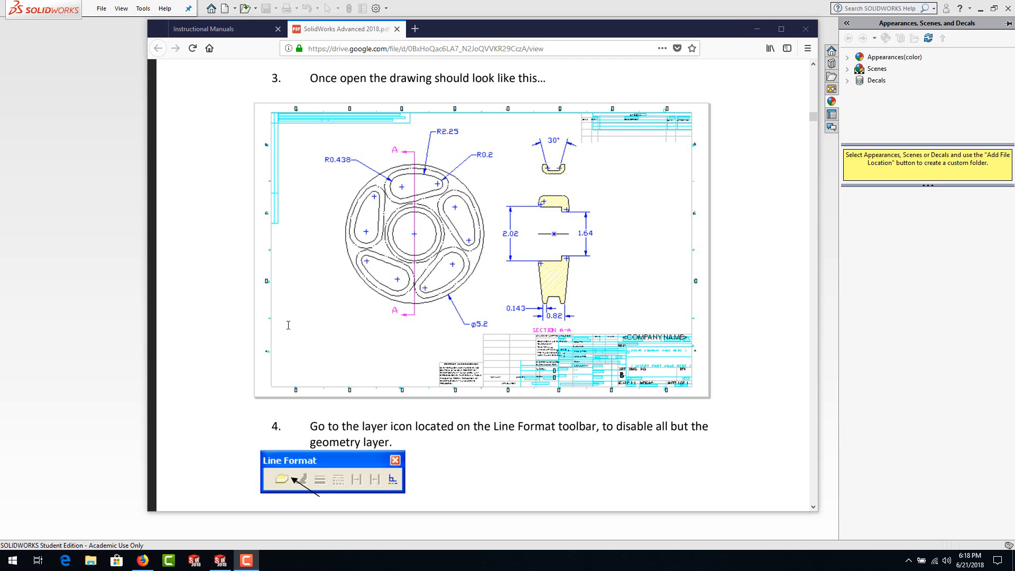
scroll(288, 325, "down", 20)
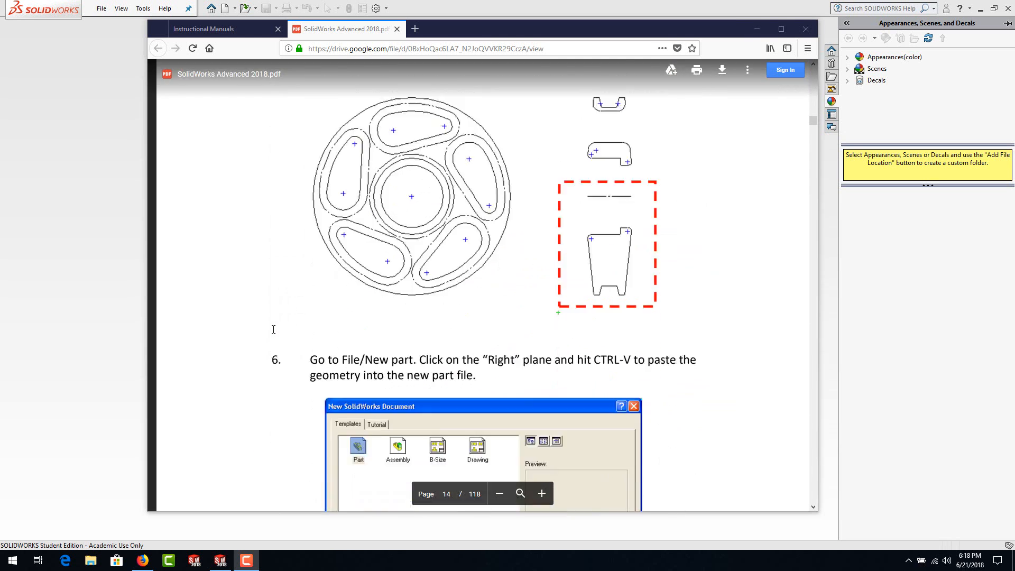
scroll(274, 330, "down", 12)
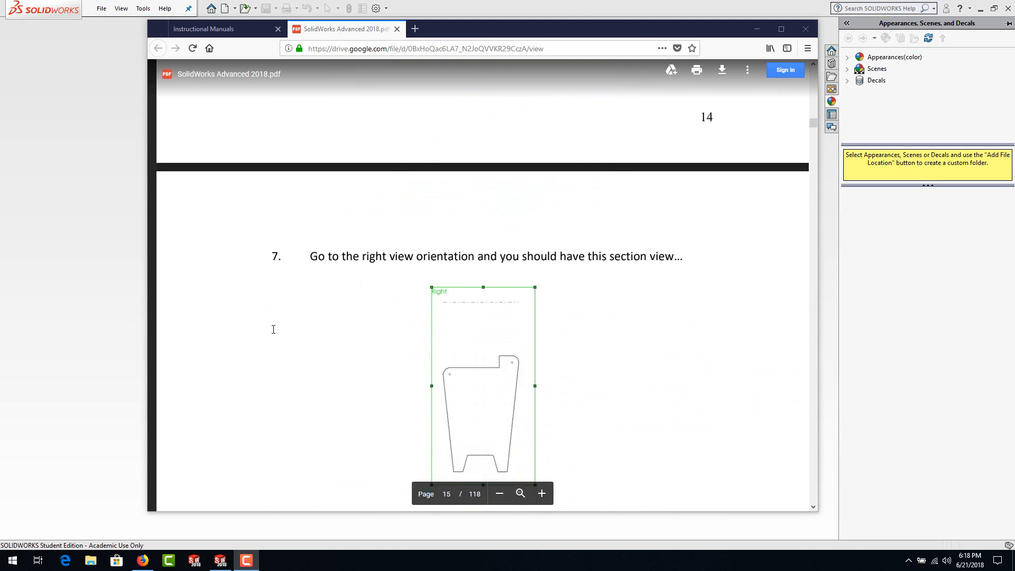
scroll(274, 329, "down", 9)
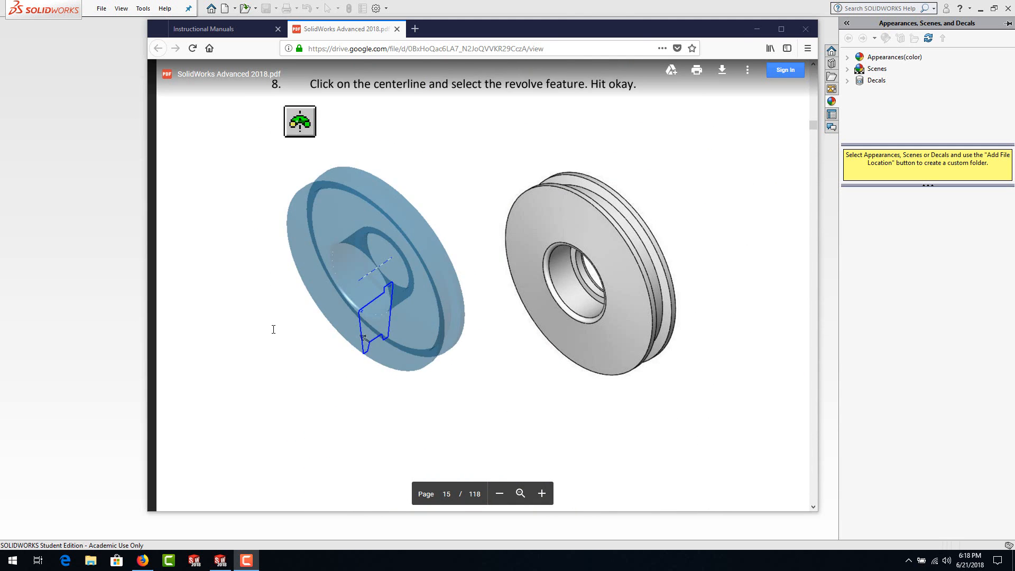
scroll(273, 329, "down", 11)
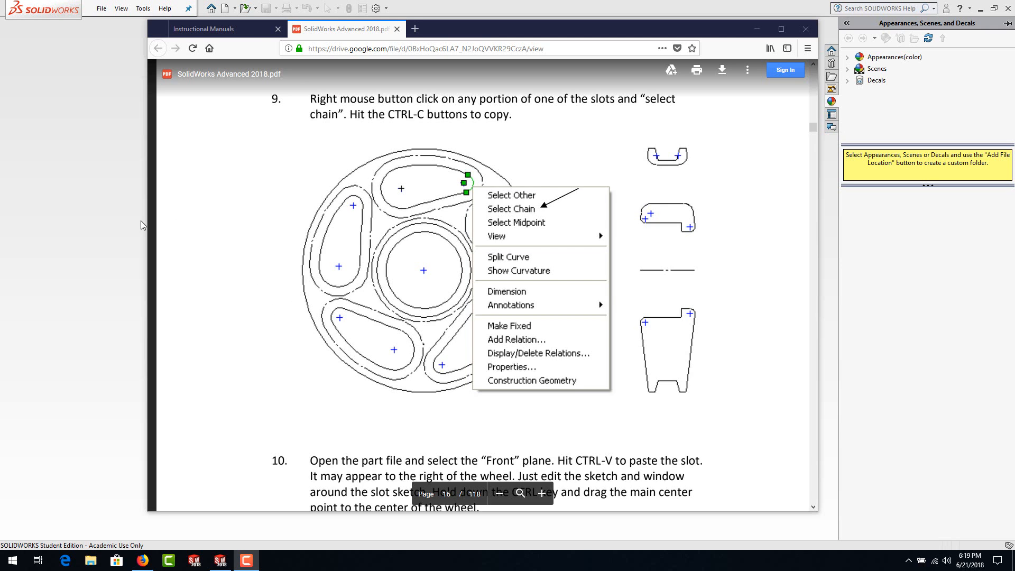
Step: Switch back to Firefox and open the Part files page of the vertanux1 website
left_click(122, 174)
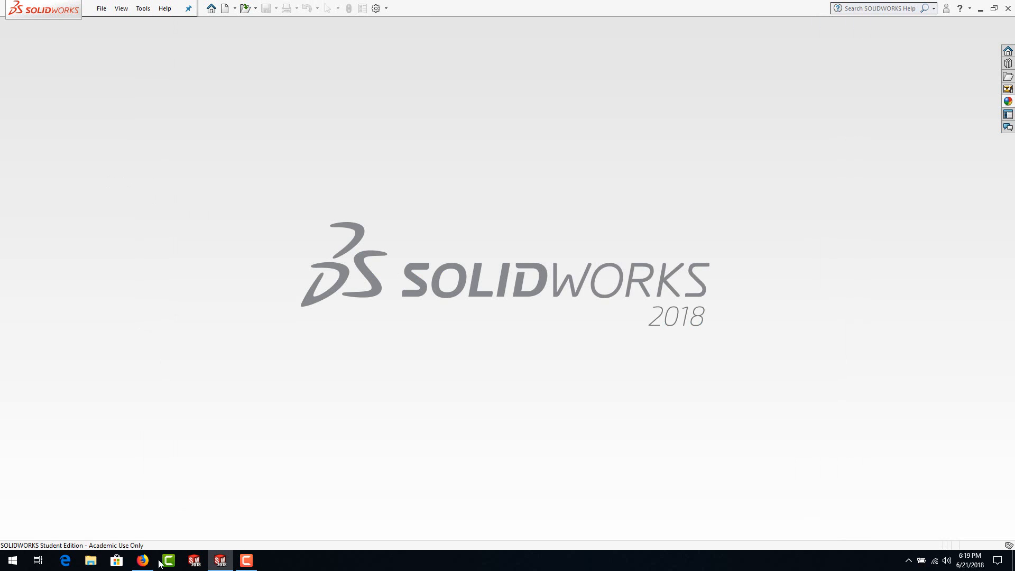
left_click(142, 561)
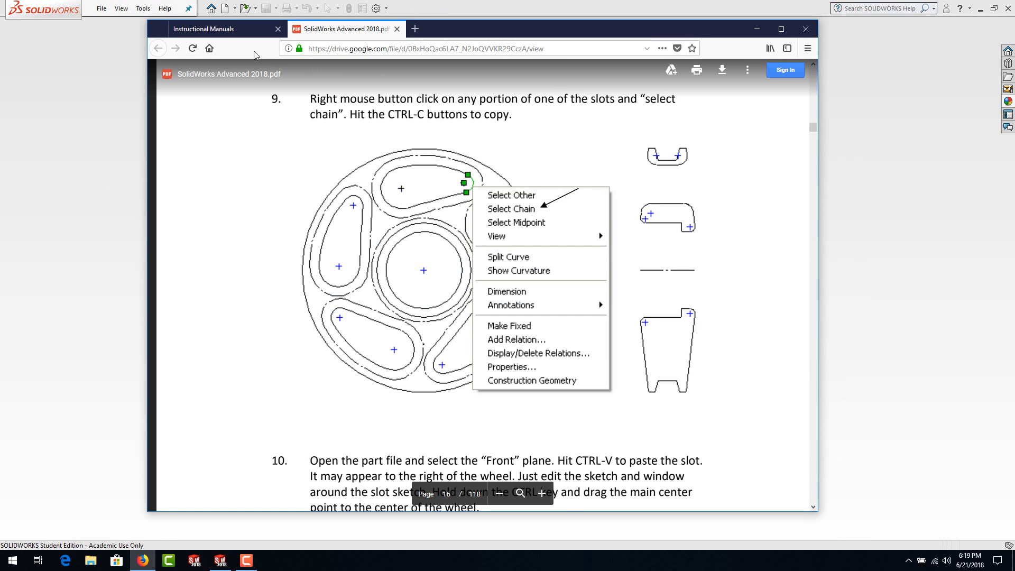
left_click(212, 29)
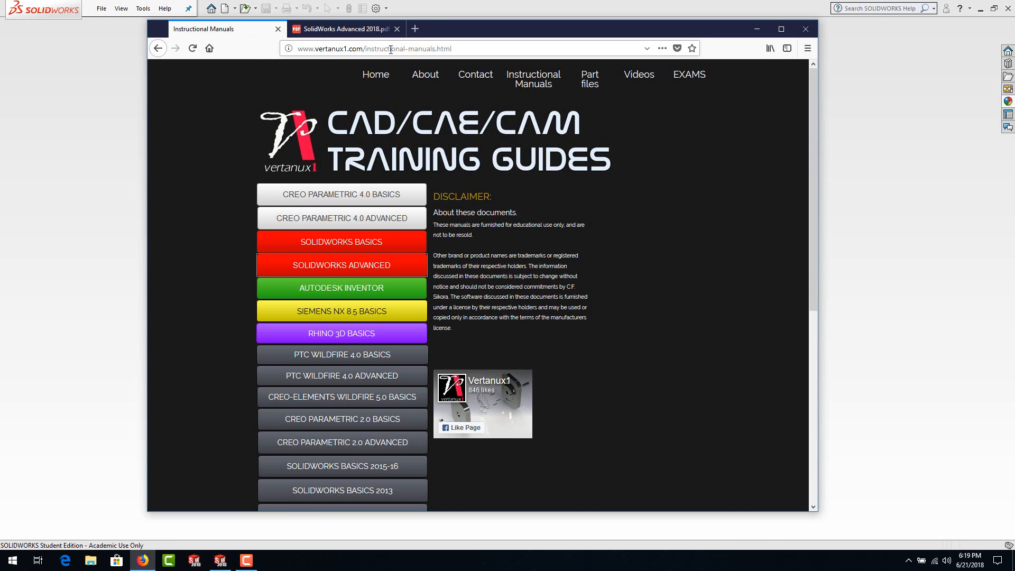
left_click(375, 75)
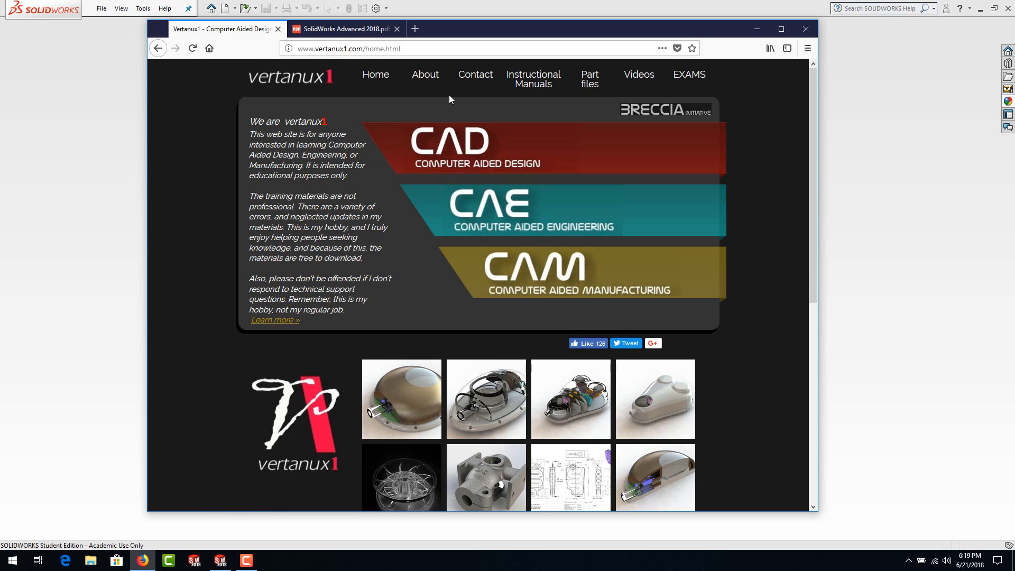
left_click(590, 84)
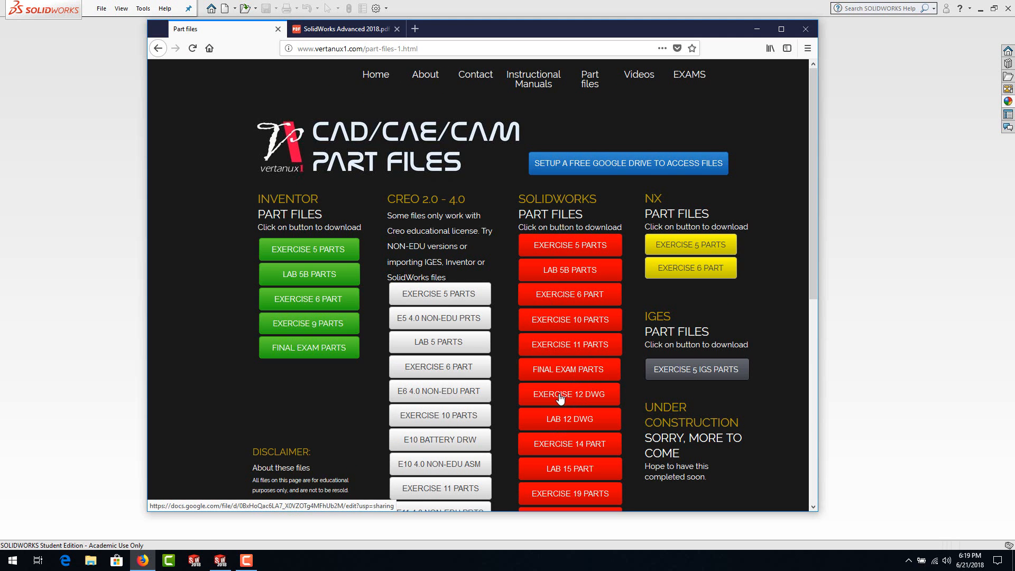
Step: Download and save the Exercise 12 DWG from the SolidWorks part files, and switch to SOLIDWORKS
left_click(586, 398)
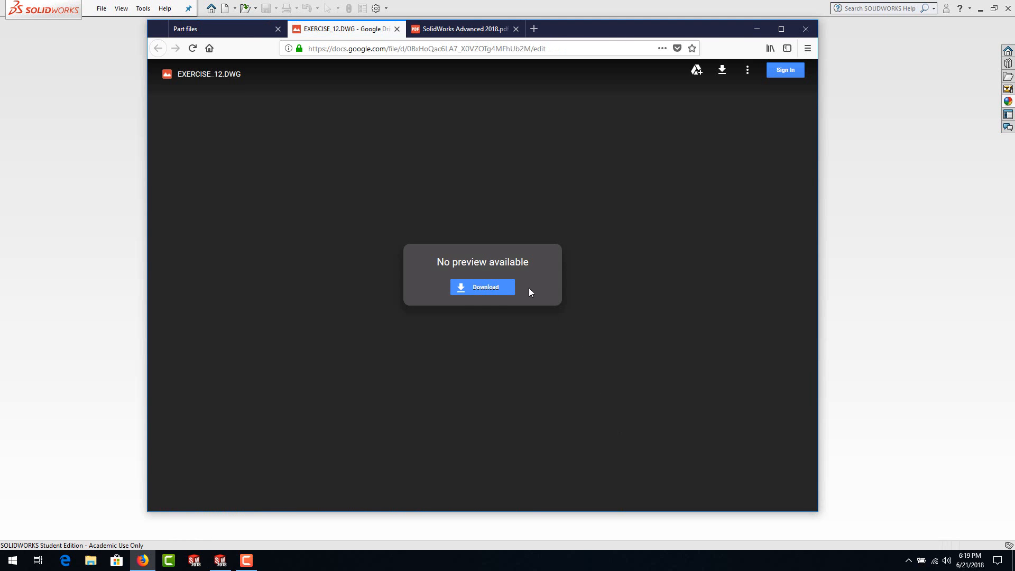
left_click(492, 291)
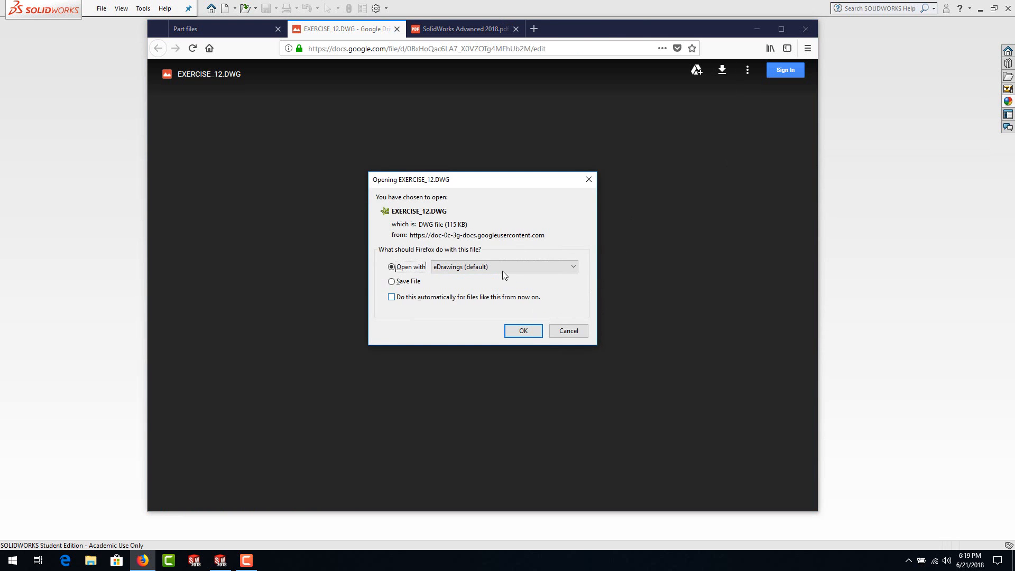
left_click(391, 282)
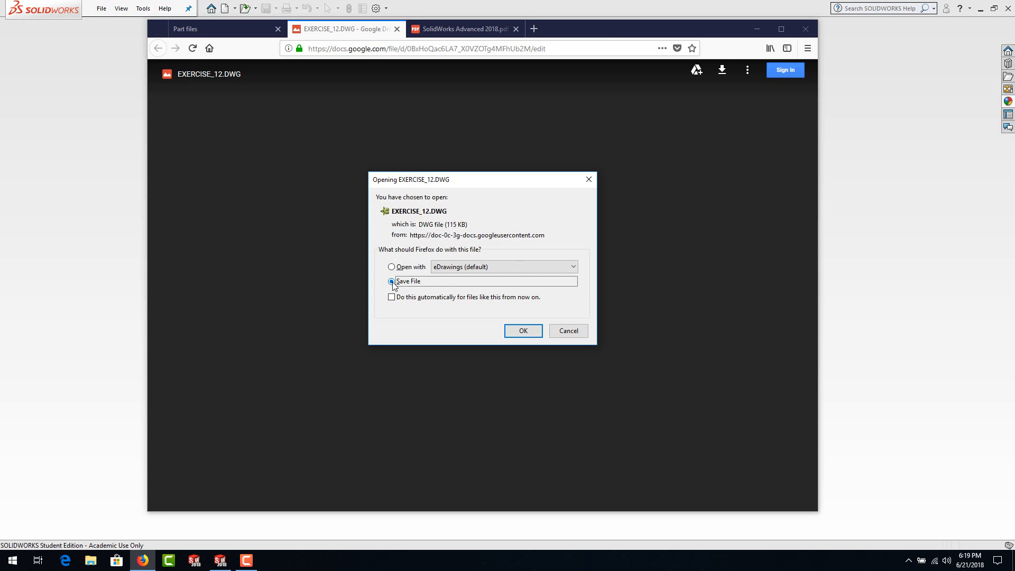
left_click(516, 331)
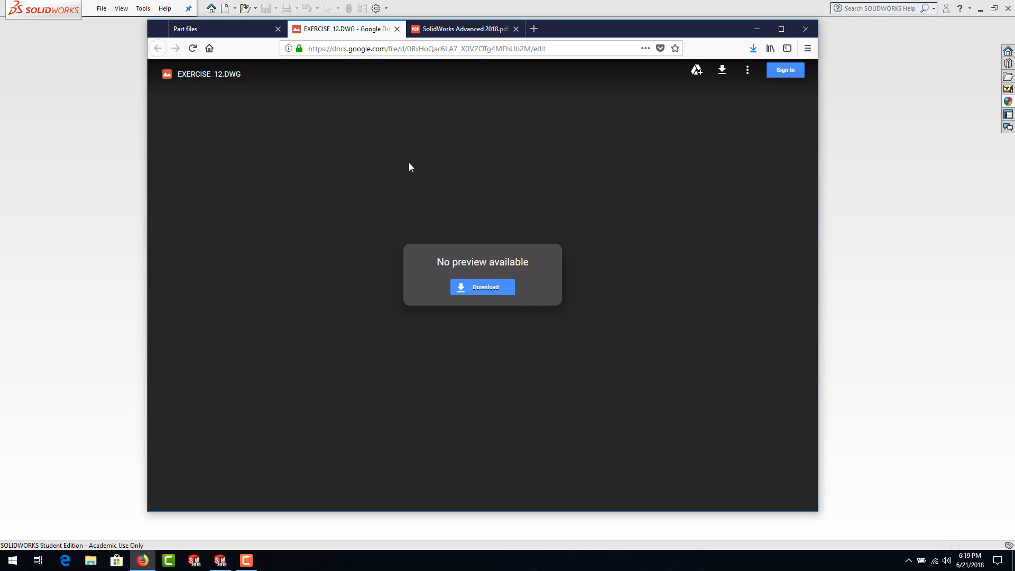
left_click(91, 127)
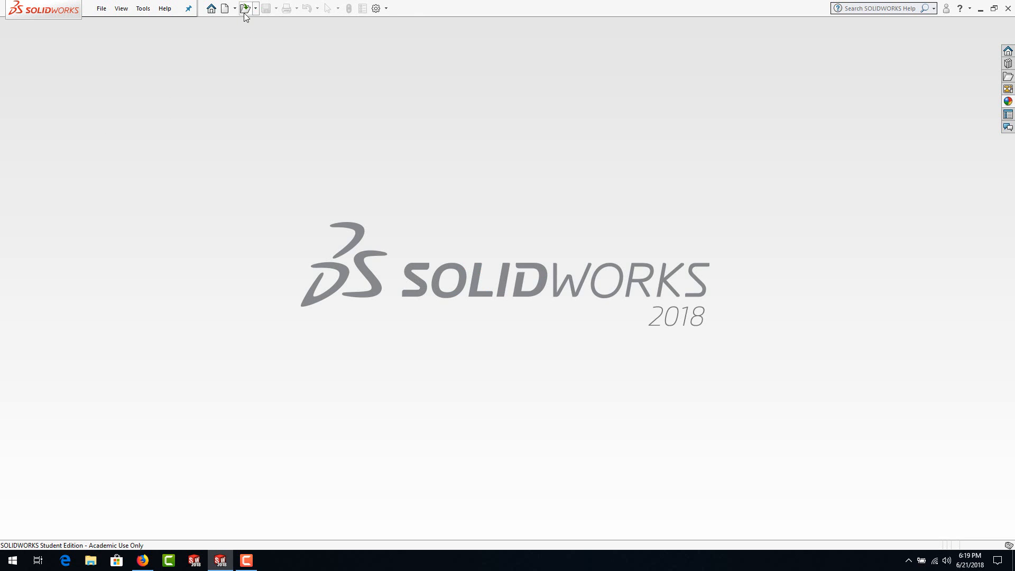
Step: Unpin the main menu bar and pin it again
left_click(187, 10)
left_click(32, 97)
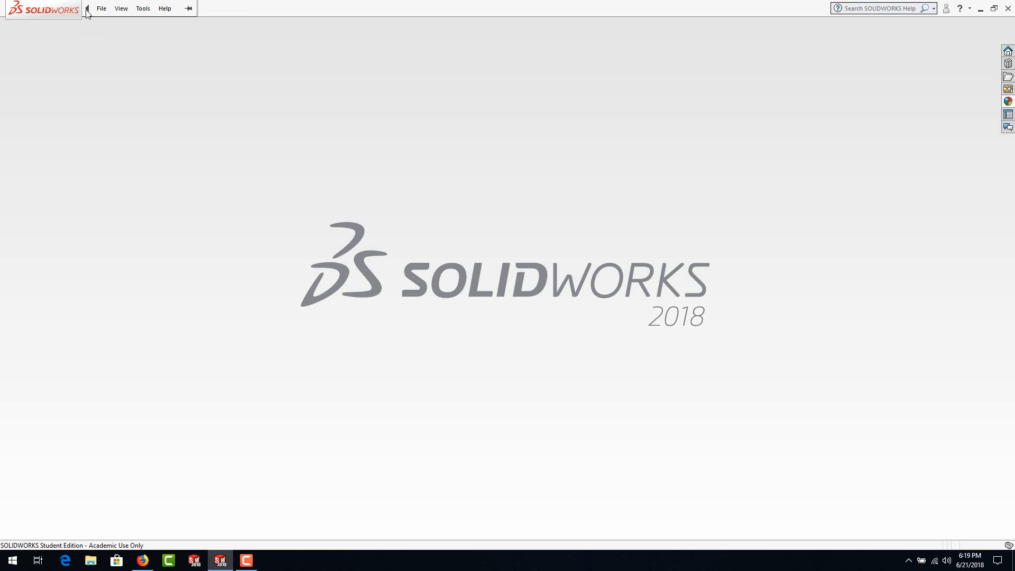
left_click(100, 9)
left_click(188, 9)
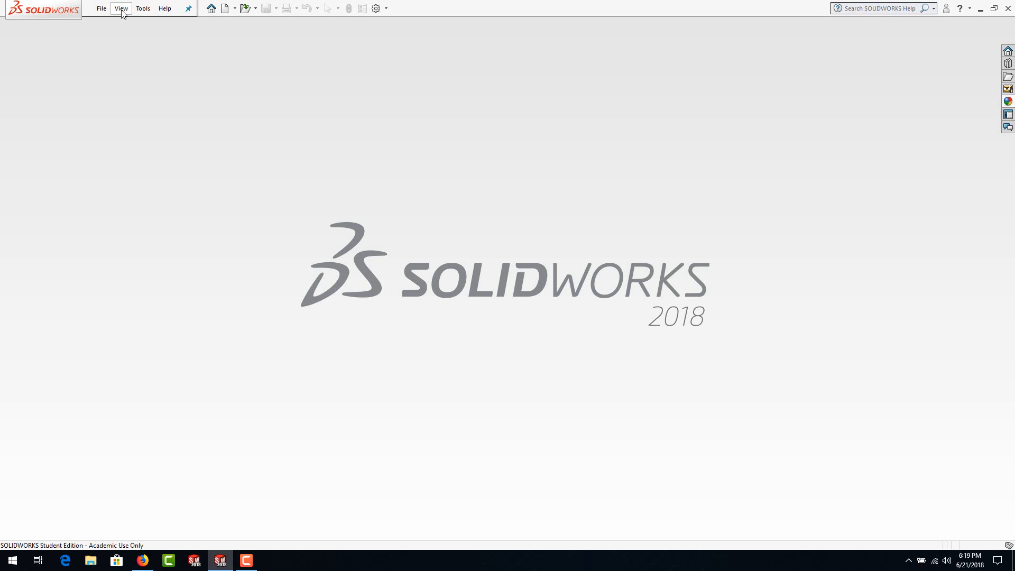
Step: Open the EXERCISE_12 file from the Downloads folder using the DWG (*.dwg) file type
left_click(245, 9)
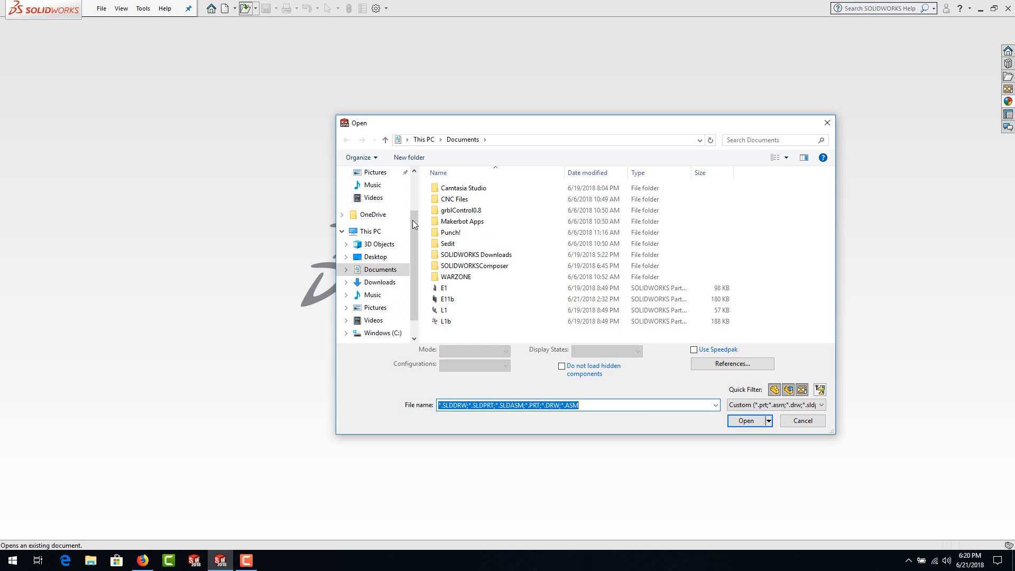
left_click_drag(412, 220, 421, 176)
left_click(388, 209)
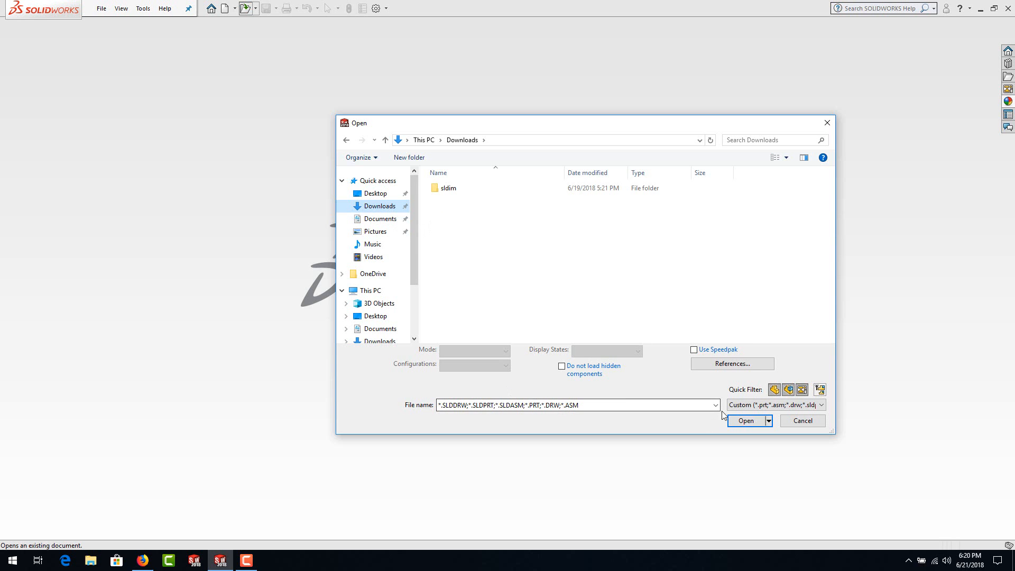
left_click(748, 406)
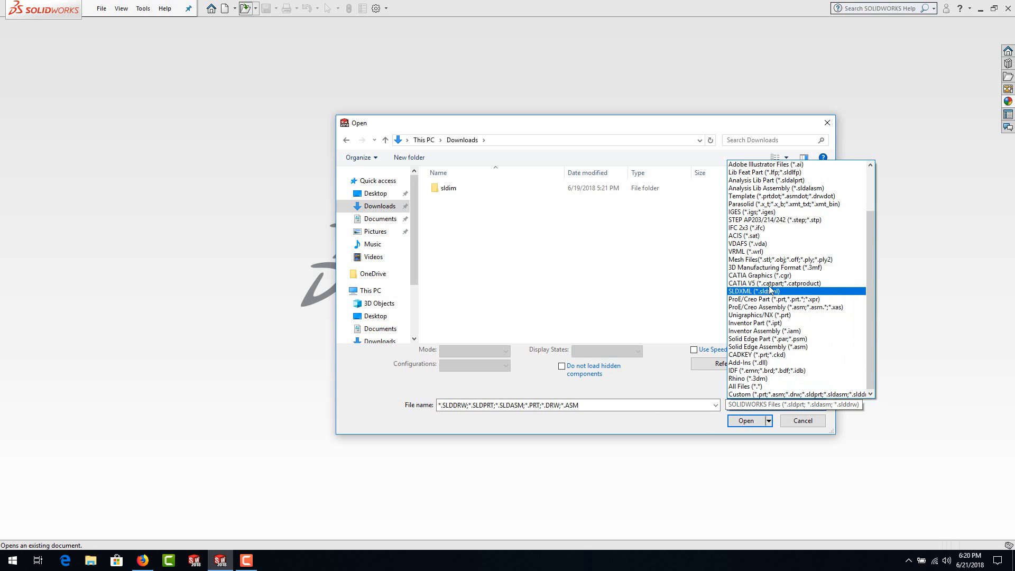
scroll(779, 240, "up", 2)
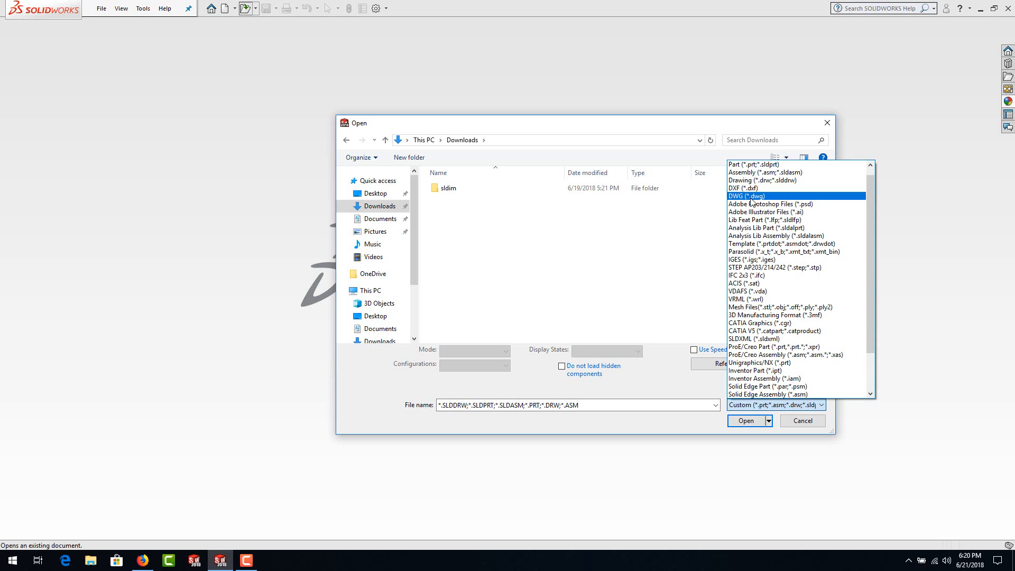
left_click(751, 199)
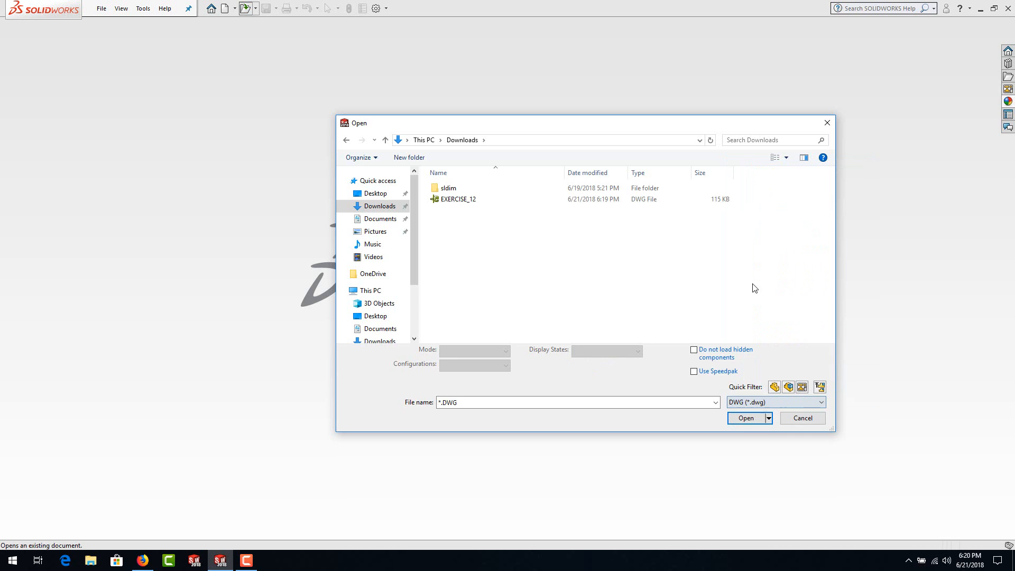
left_click(443, 202)
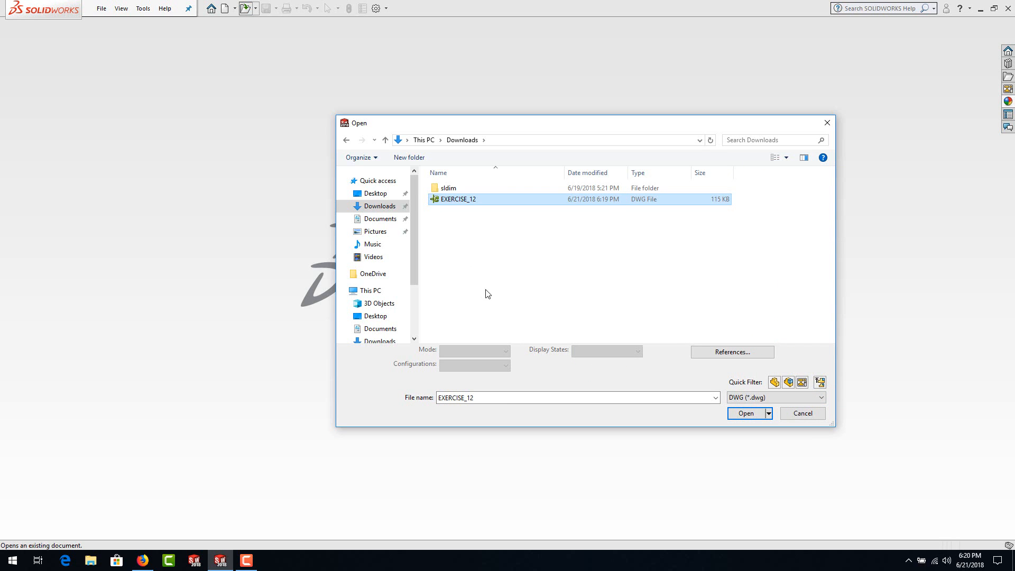
left_click(746, 413)
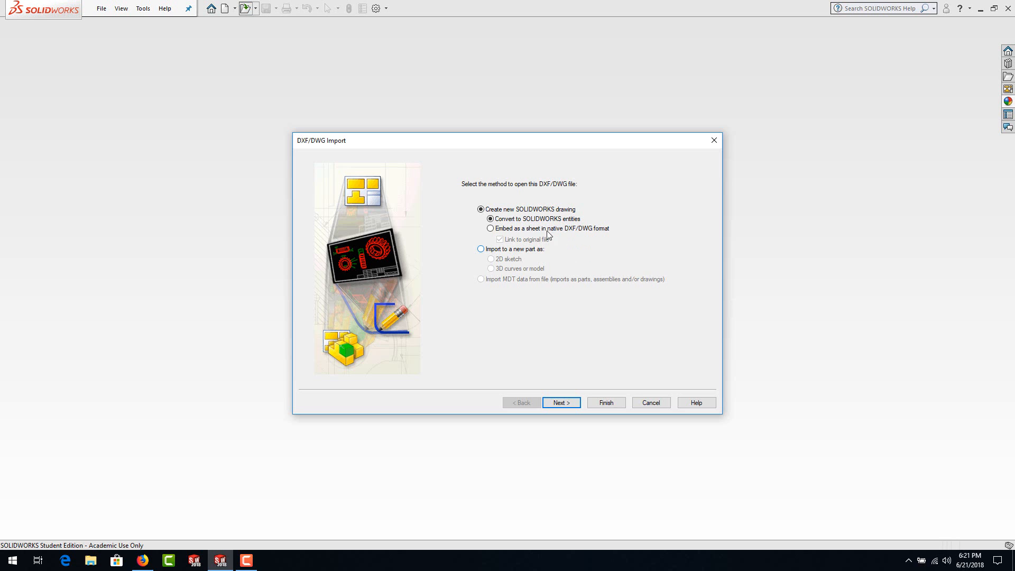
Step: Choose to create a new SOLIDWORKS drawing with conversion to SOLIDWORKS entities, and proceed to the drawing layer mapping
left_click(480, 250)
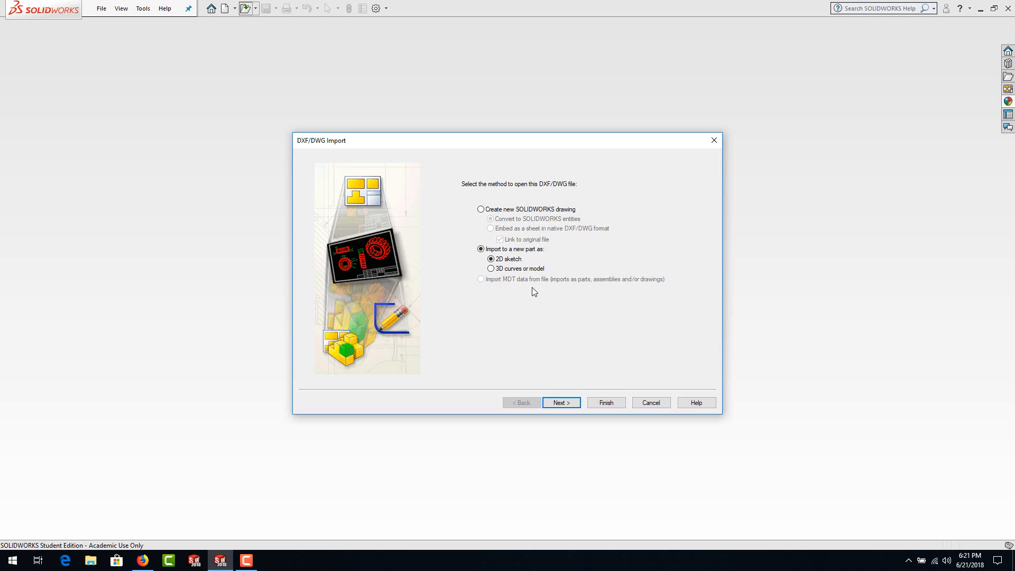
left_click(480, 210)
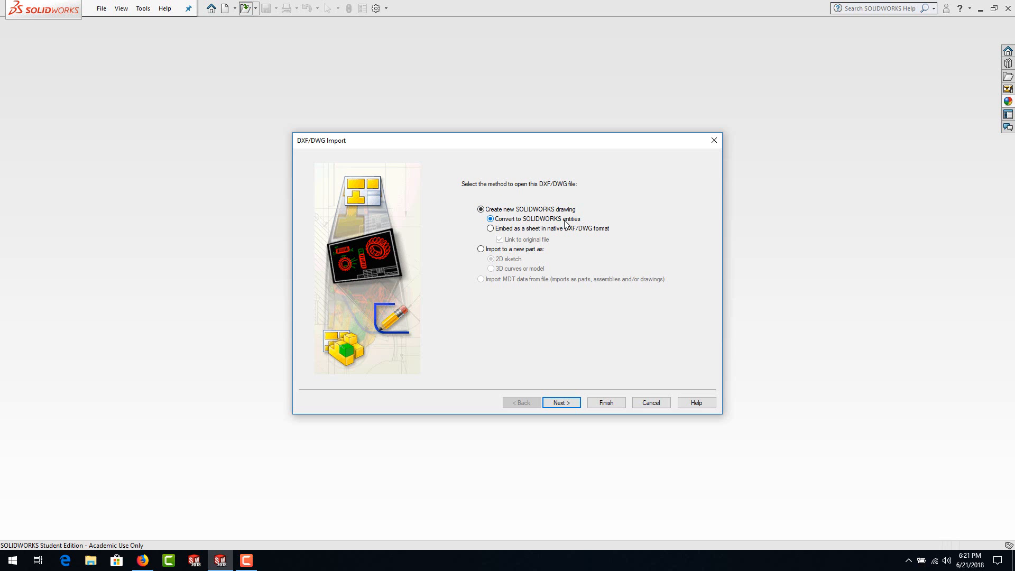
left_click(563, 402)
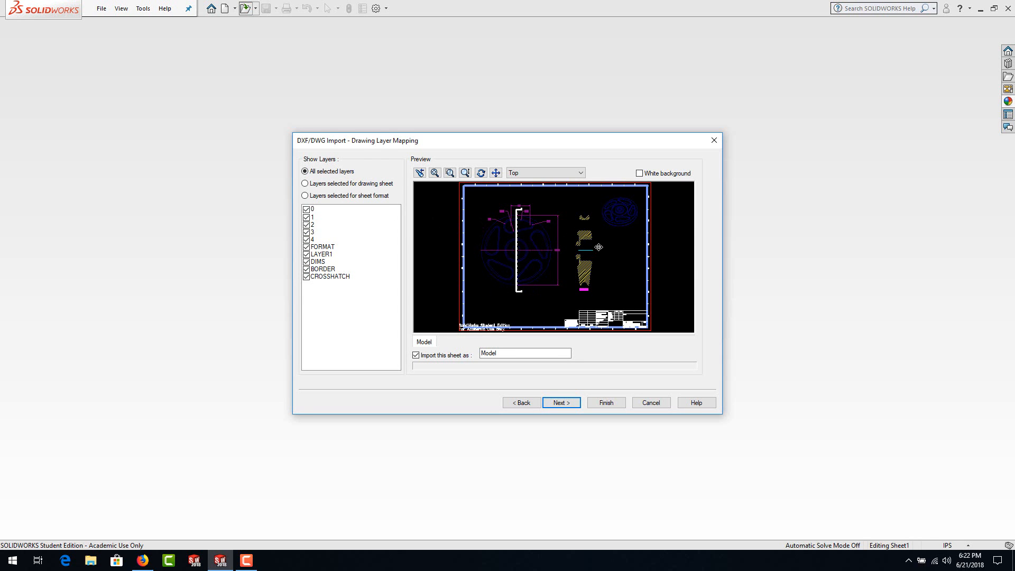
Step: Check the import preview on a white background, restore the black background, and exclude the DIMS layer
left_click(639, 173)
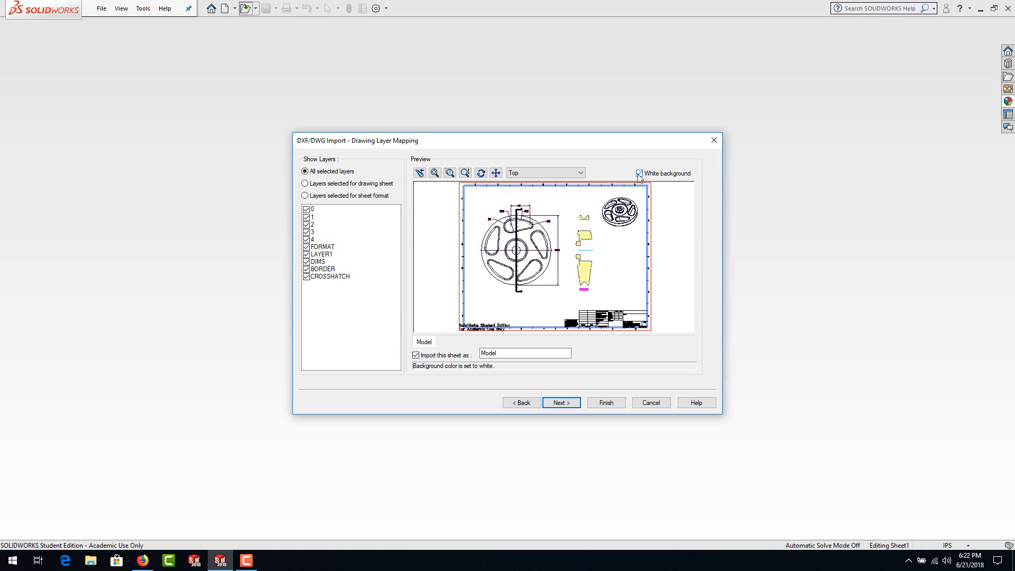
left_click(639, 173)
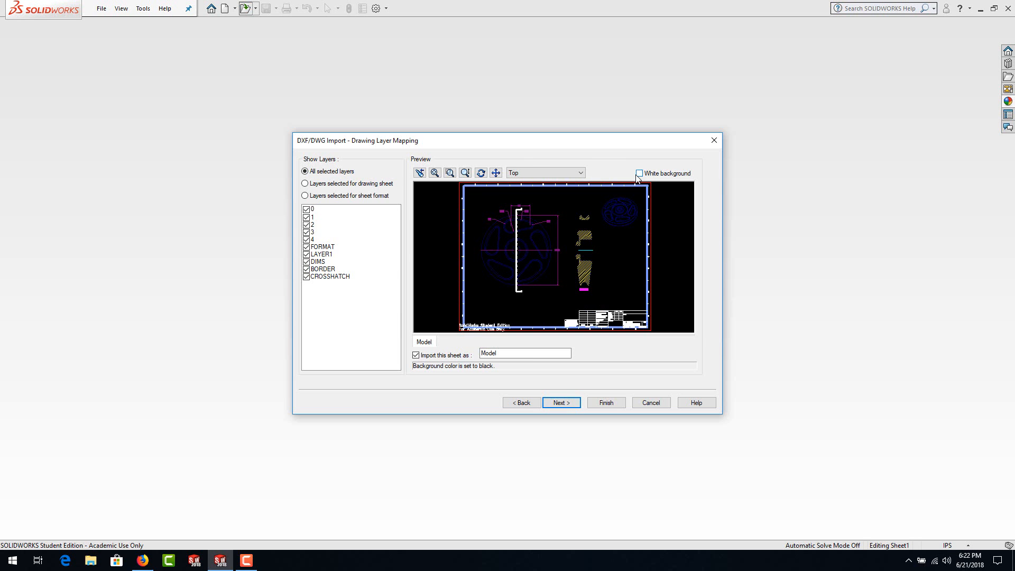
left_click(307, 262)
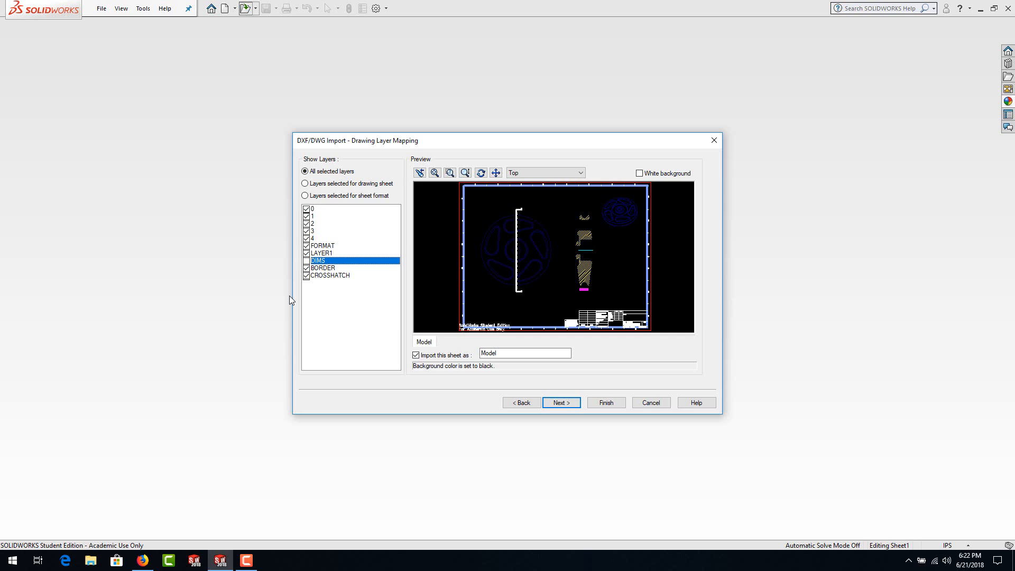
Step: Try excluding the CROSSHATCH and BORDER layers from the import and include both again
left_click(307, 276)
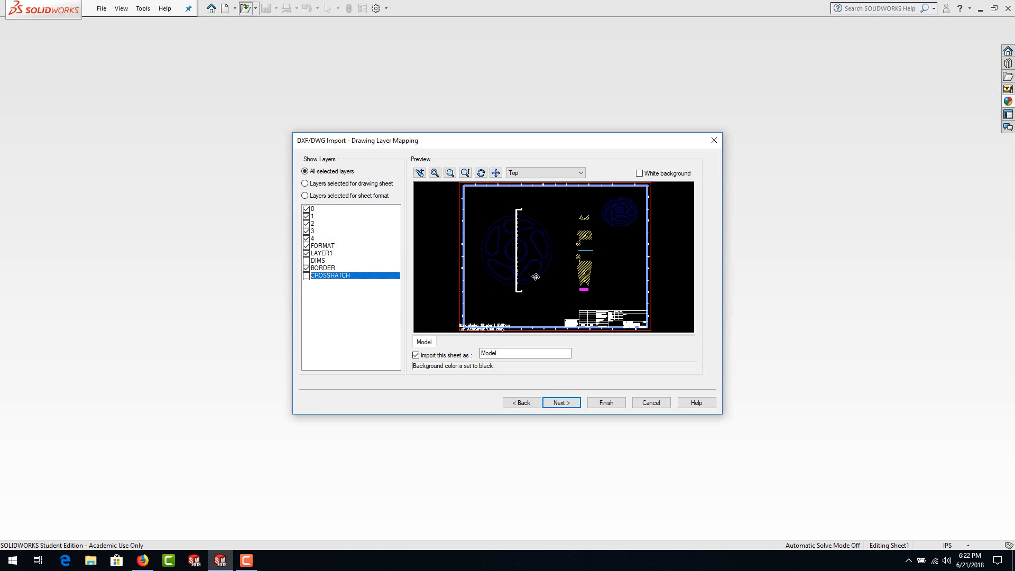
left_click(307, 268)
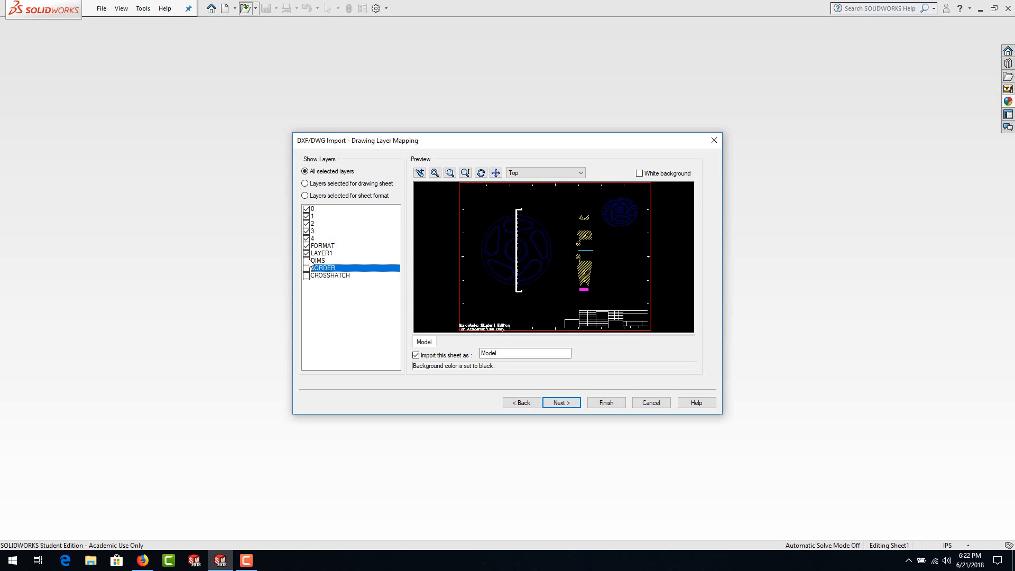
left_click(306, 276)
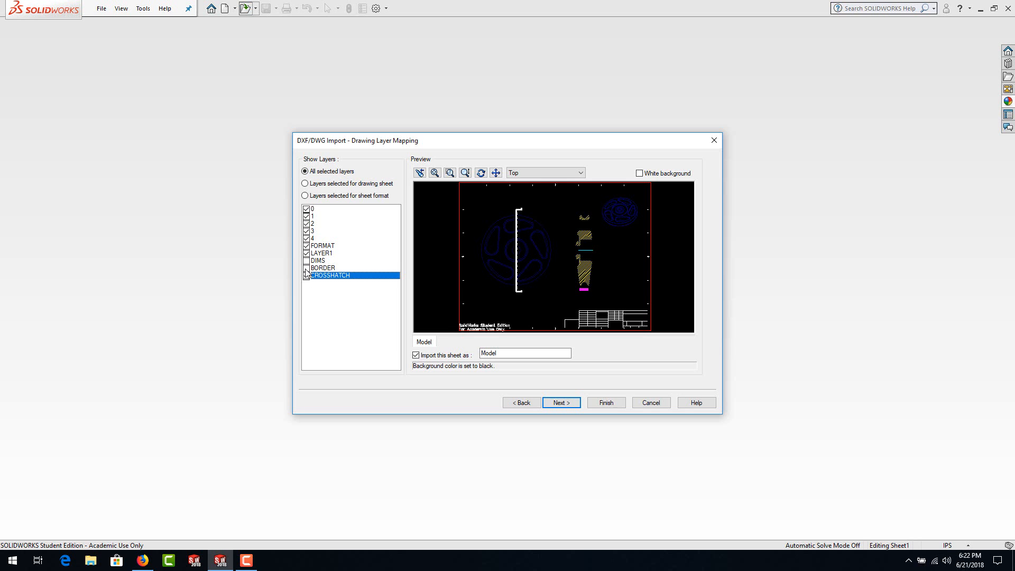
left_click(306, 268)
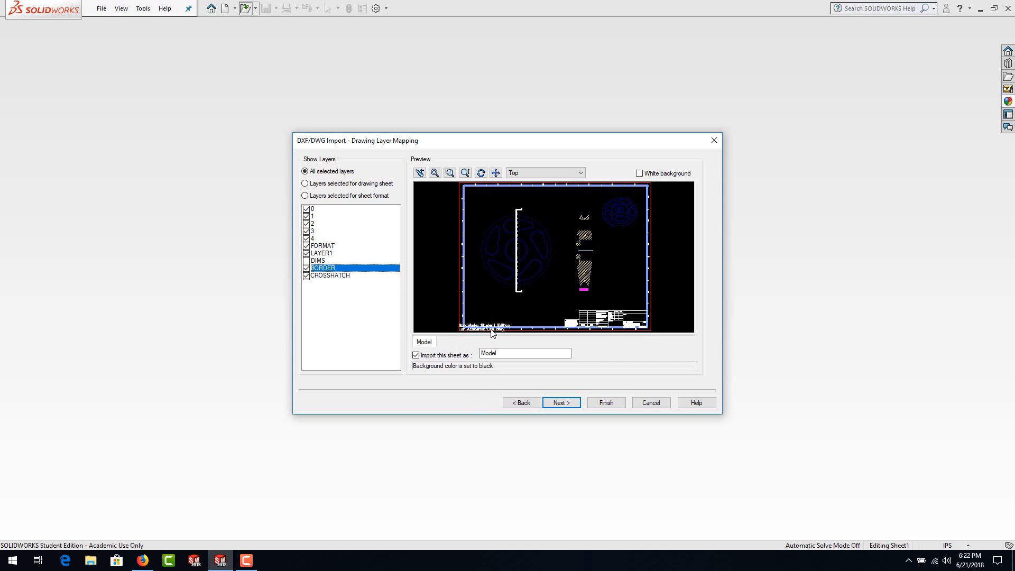
Step: Examine the drawing views and the title block up close in the import preview, returning to the whole sheet
left_click(449, 173)
left_click_drag(566, 213, 636, 263)
left_click_drag(501, 256, 535, 278)
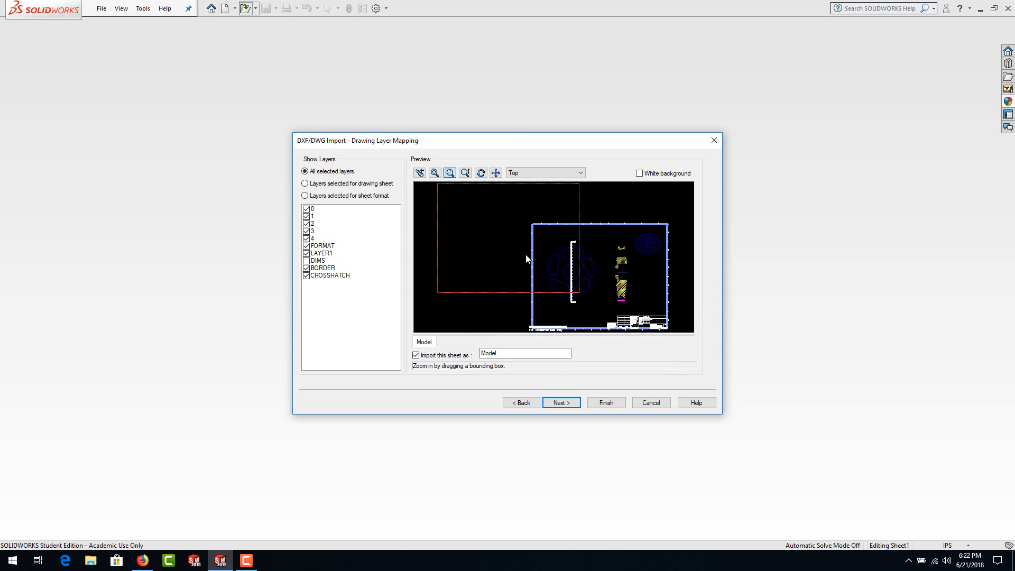
left_click(528, 255)
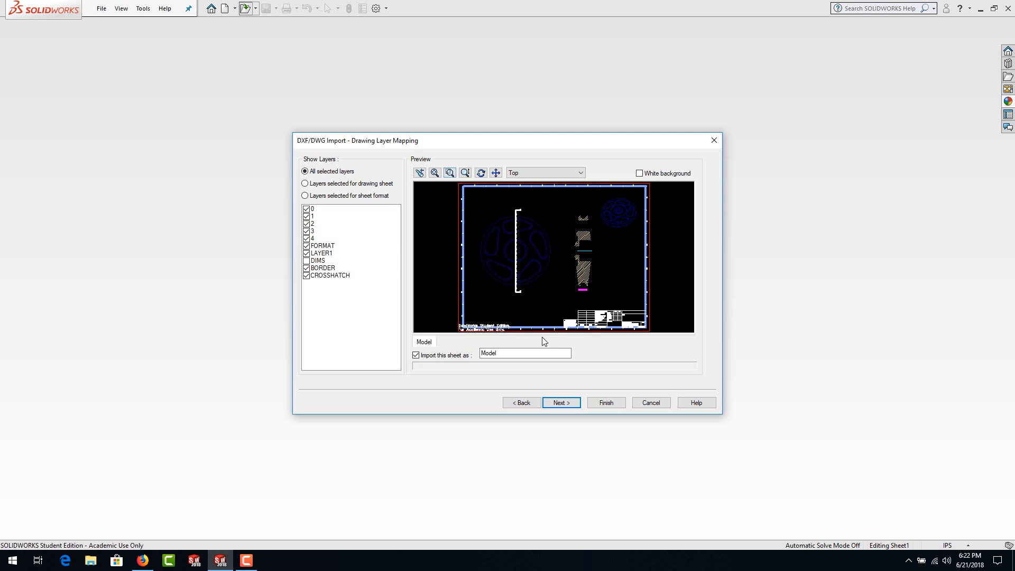
left_click(451, 173)
left_click_drag(560, 312, 588, 335)
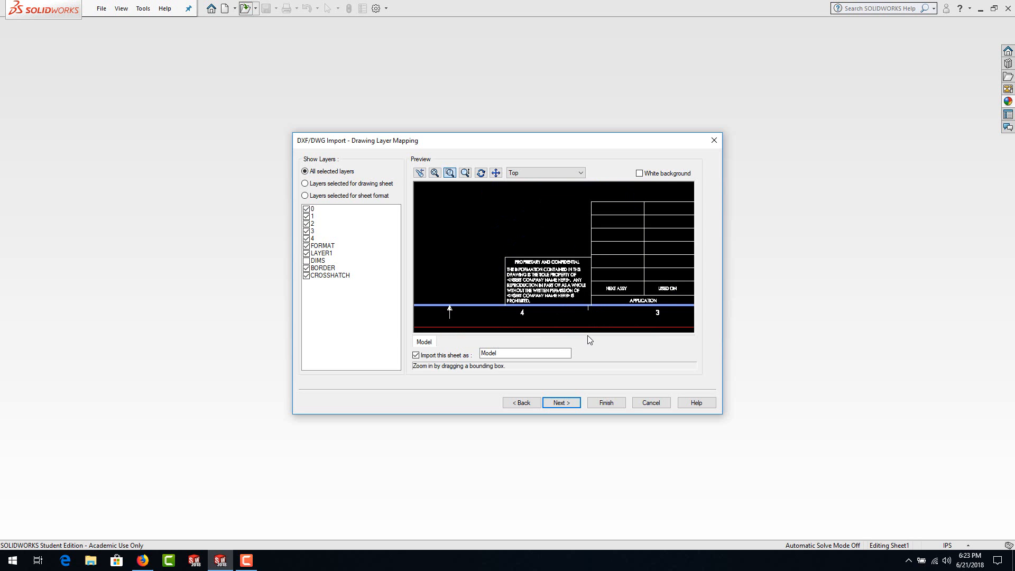
left_click_drag(610, 245, 678, 311)
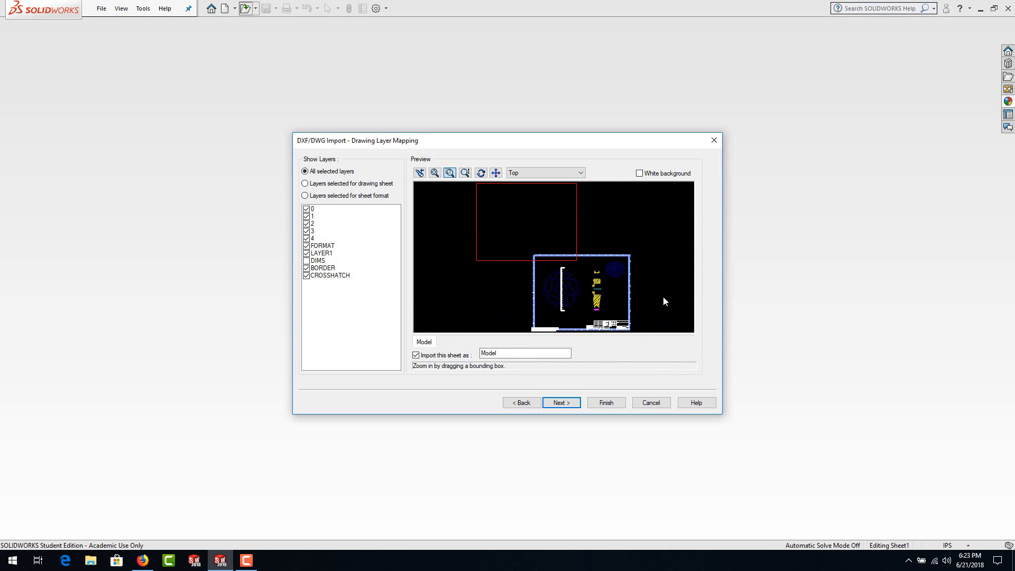
left_click_drag(591, 294, 543, 222)
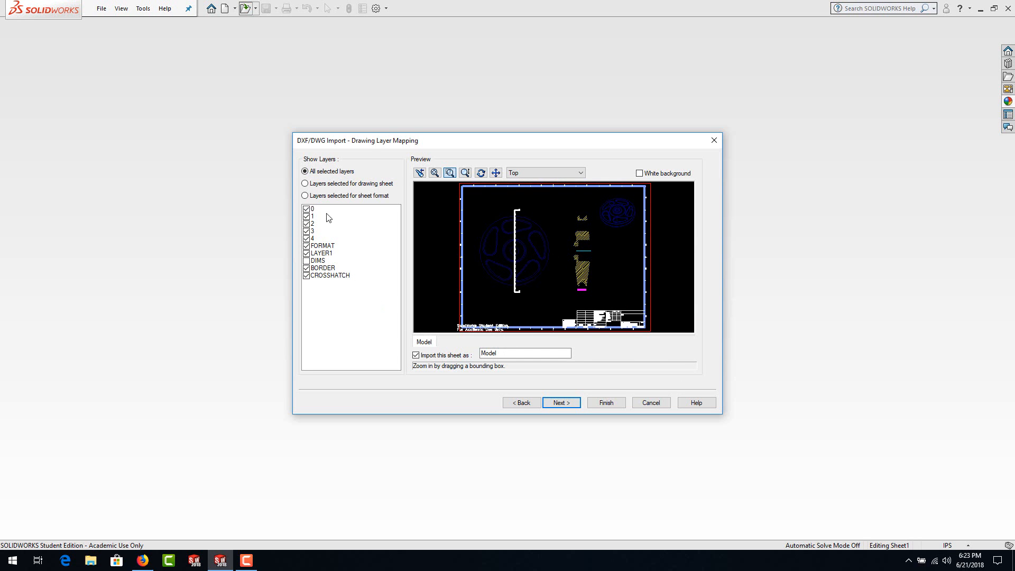
Step: Proceed to the document settings, keep them as they are, and finish importing the DWG as a drawing
left_click(560, 403)
left_click(561, 403)
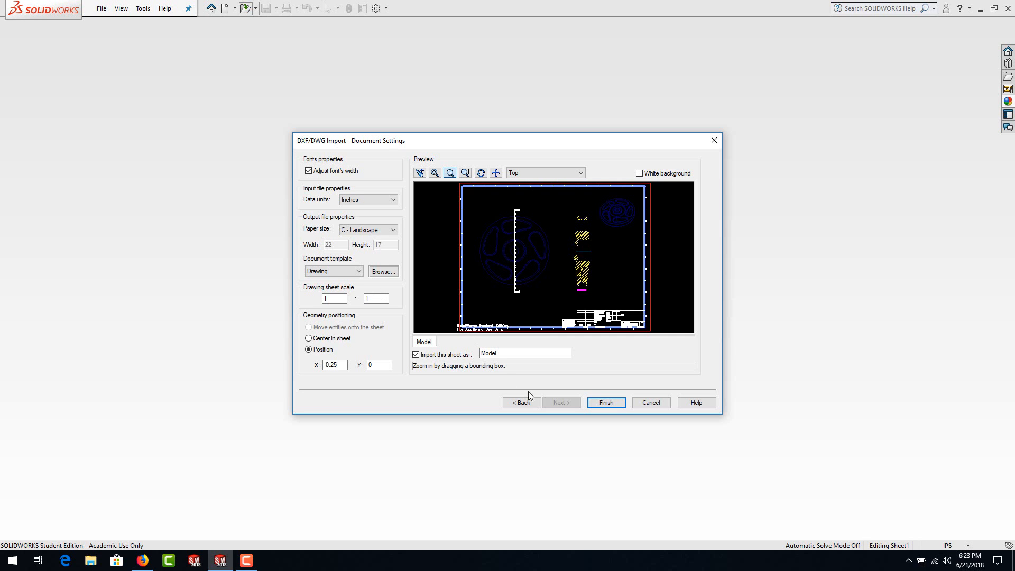
left_click(606, 403)
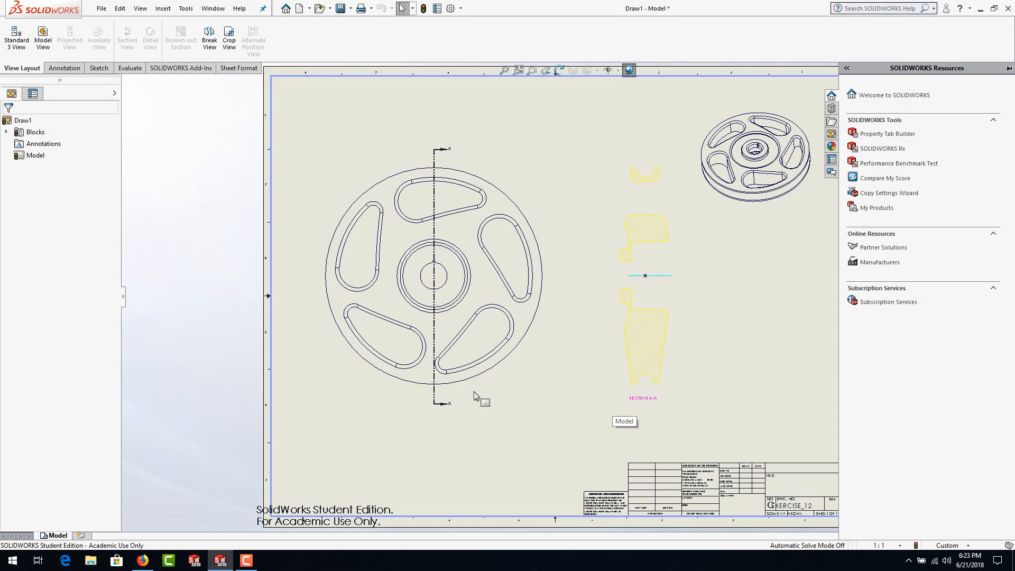
Step: Fit the imported sheet in view and show the Line Format toolbar
key("f")
scroll(709, 261, "down", 1)
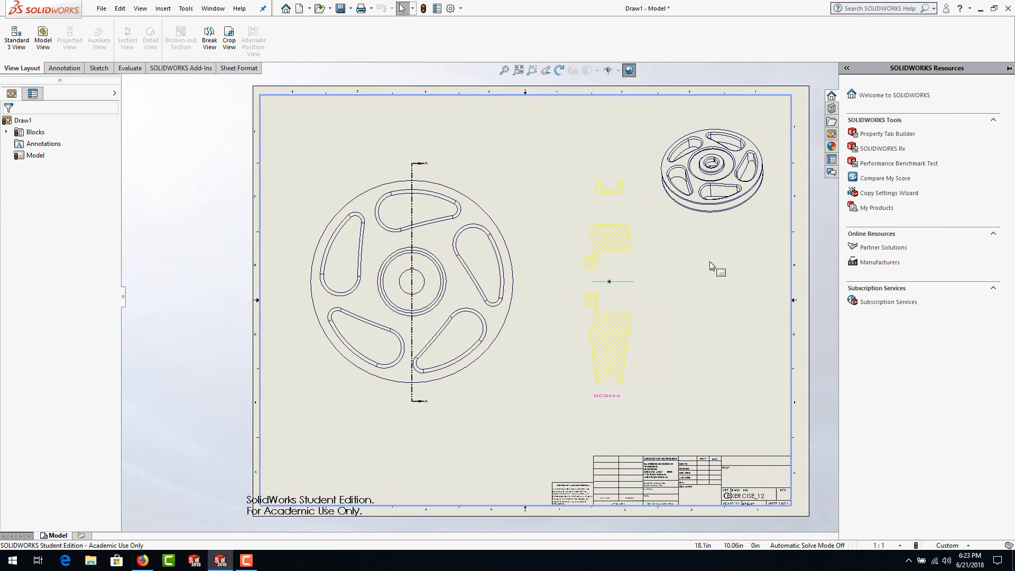
scroll(689, 278, "down", 1)
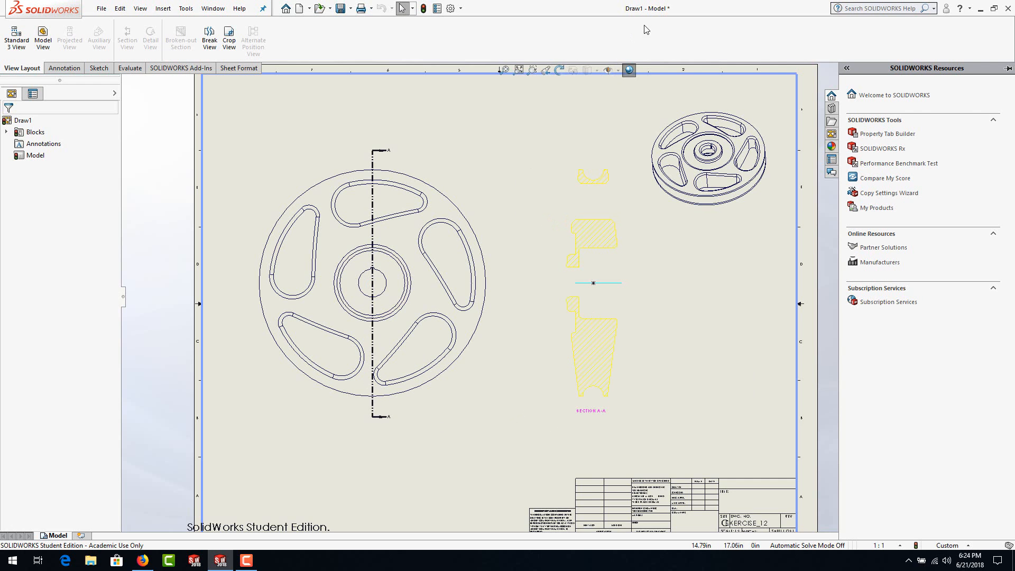
right_click(617, 44)
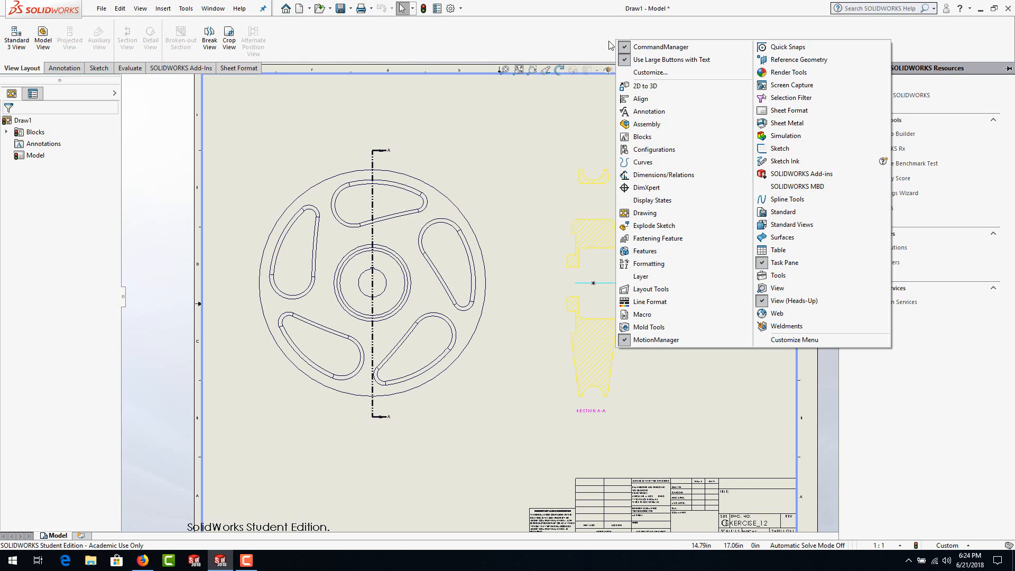
left_click(629, 302)
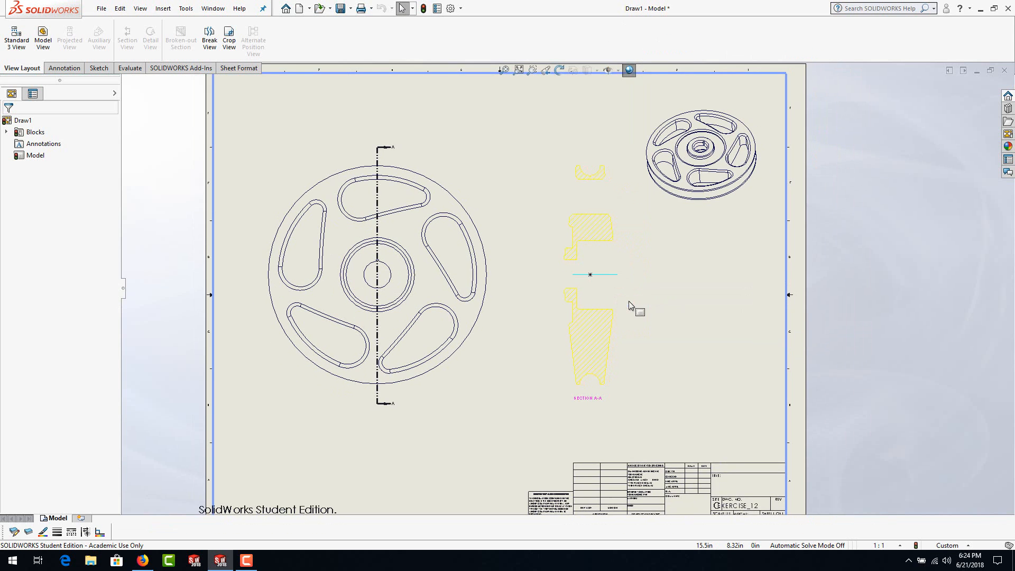
Step: Hide the BORDER, LAYER1, FORMAT and 4 layers in the layer properties and accept the changes
left_click(29, 532)
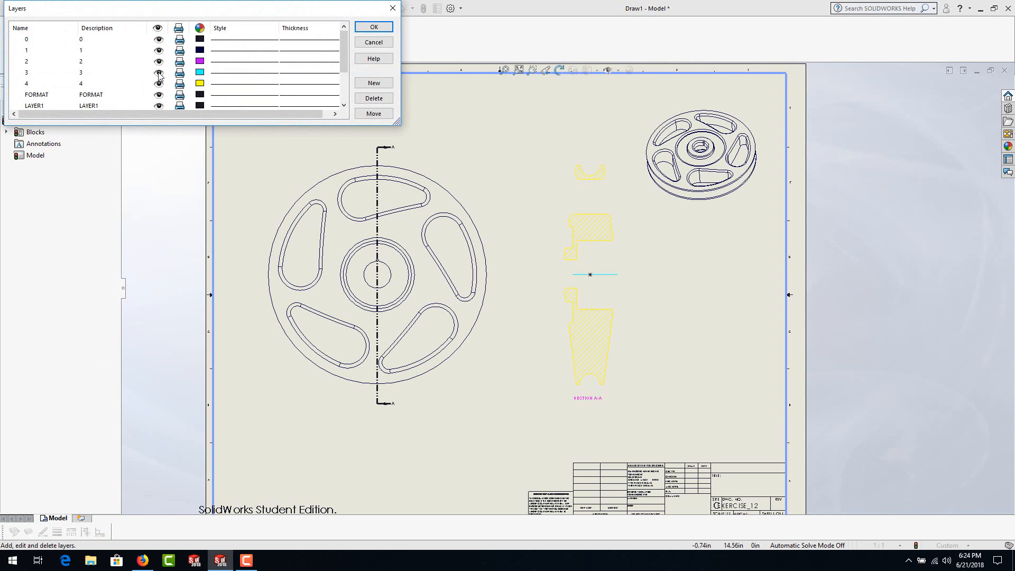
scroll(165, 79, "down", 2)
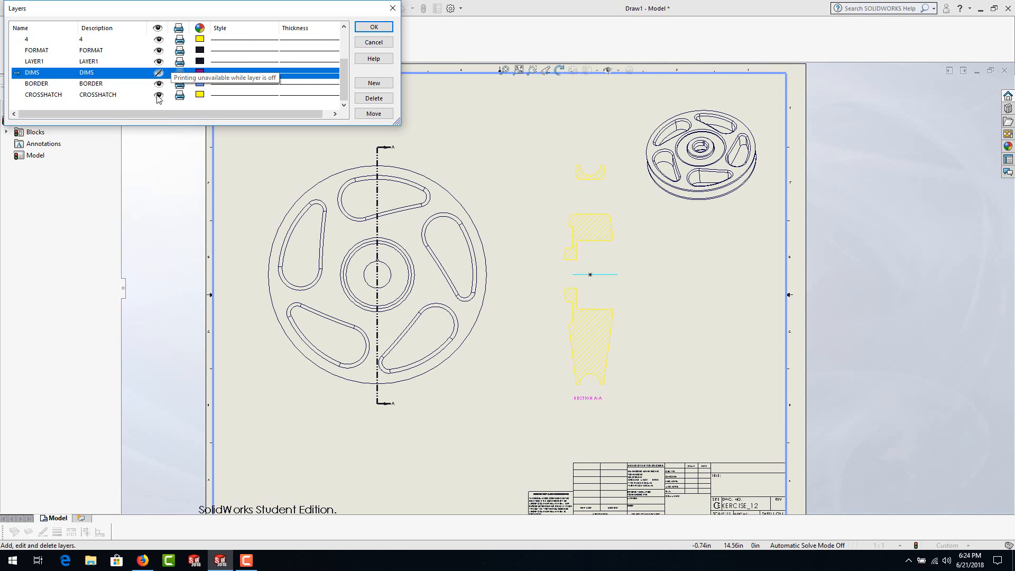
left_click(158, 83)
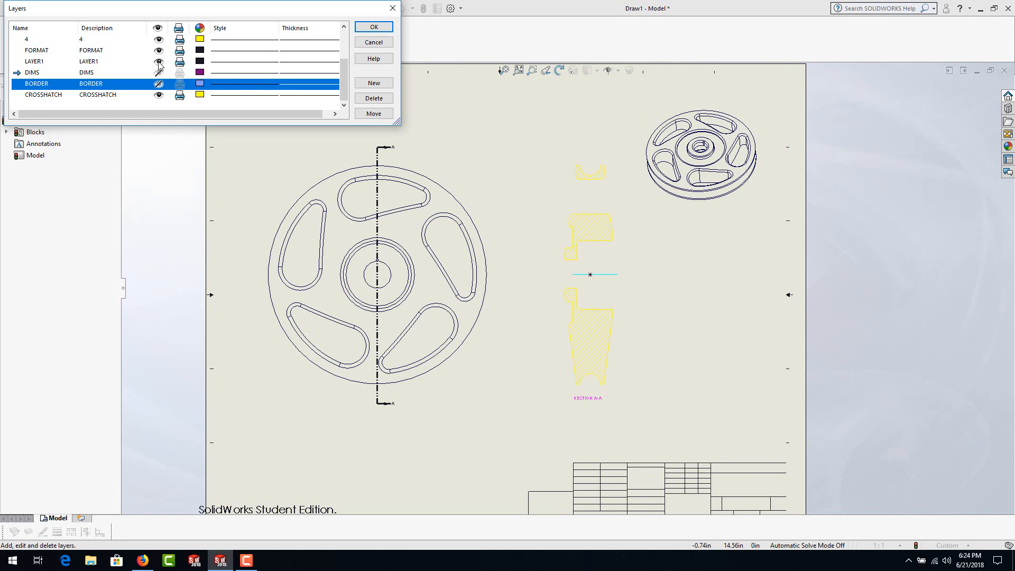
left_click(158, 61)
left_click(159, 50)
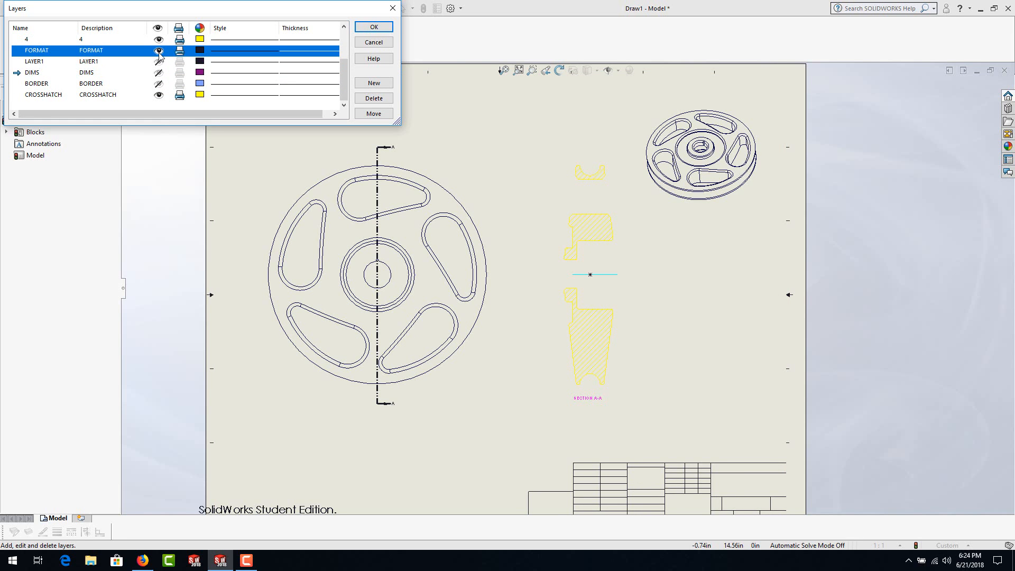
left_click(158, 40)
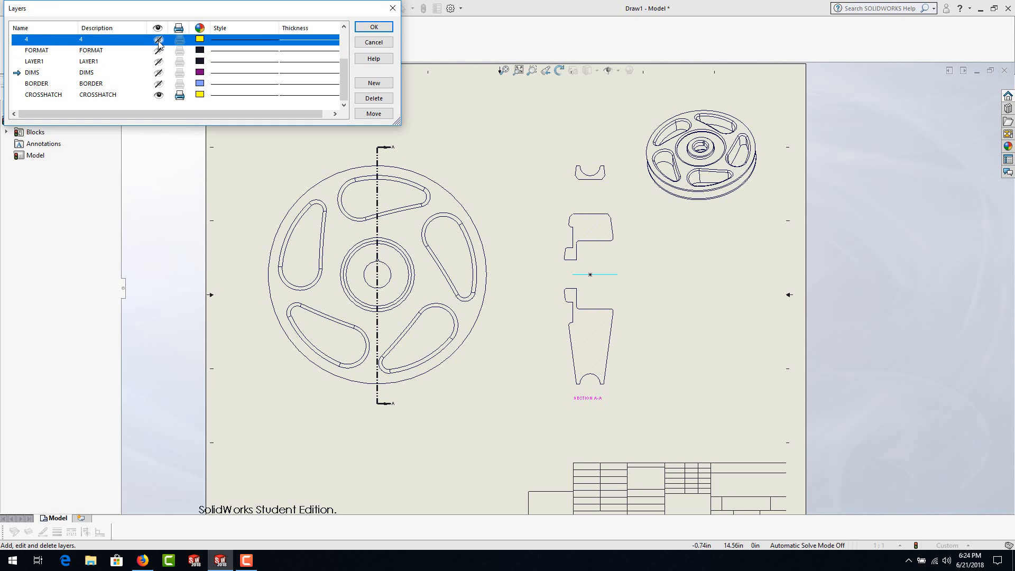
scroll(156, 76, "up", 2)
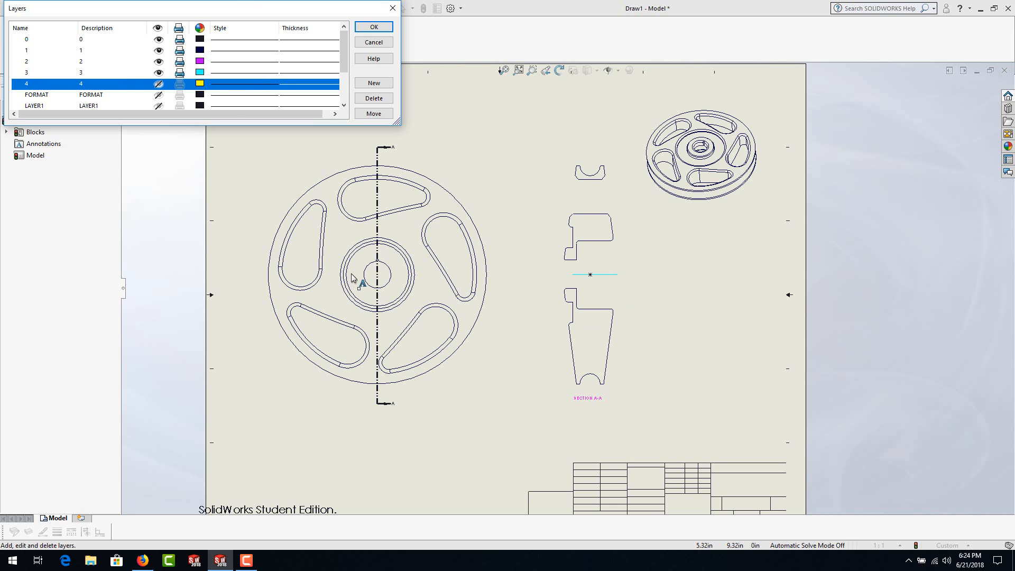
left_click(374, 28)
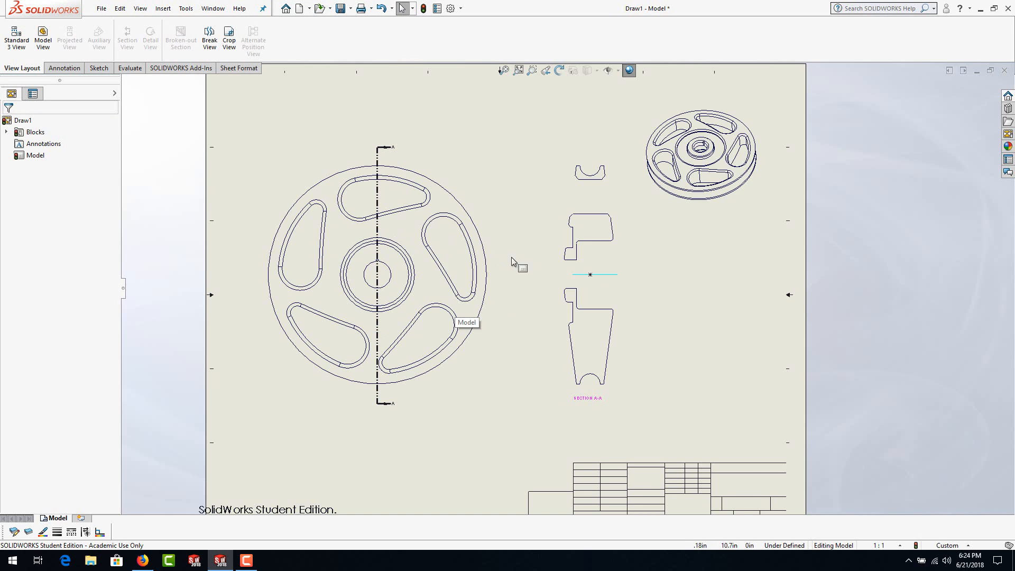
Step: Copy the lower half of the section A-A profile together with its centerline, and clear the selection
left_click(498, 360)
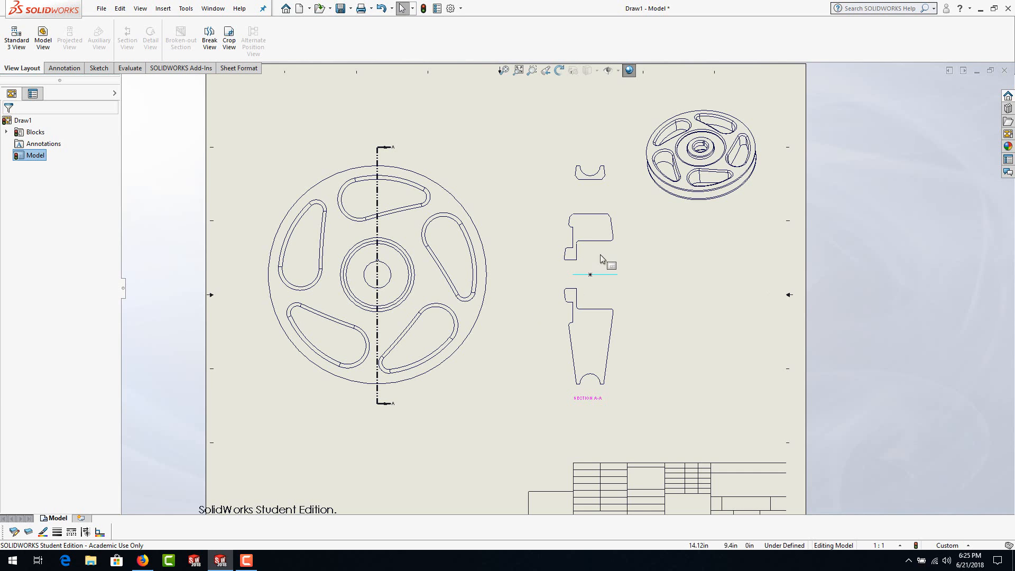
left_click(601, 276)
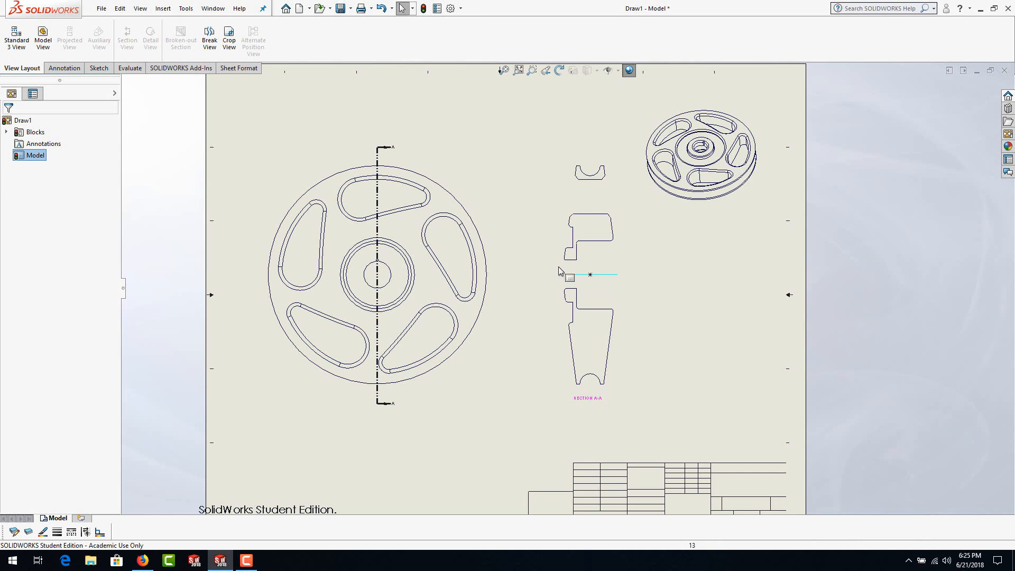
mouse_move(543, 267)
left_mouse_down()
mouse_move(587, 307)
mouse_move(629, 391)
left_mouse_up()
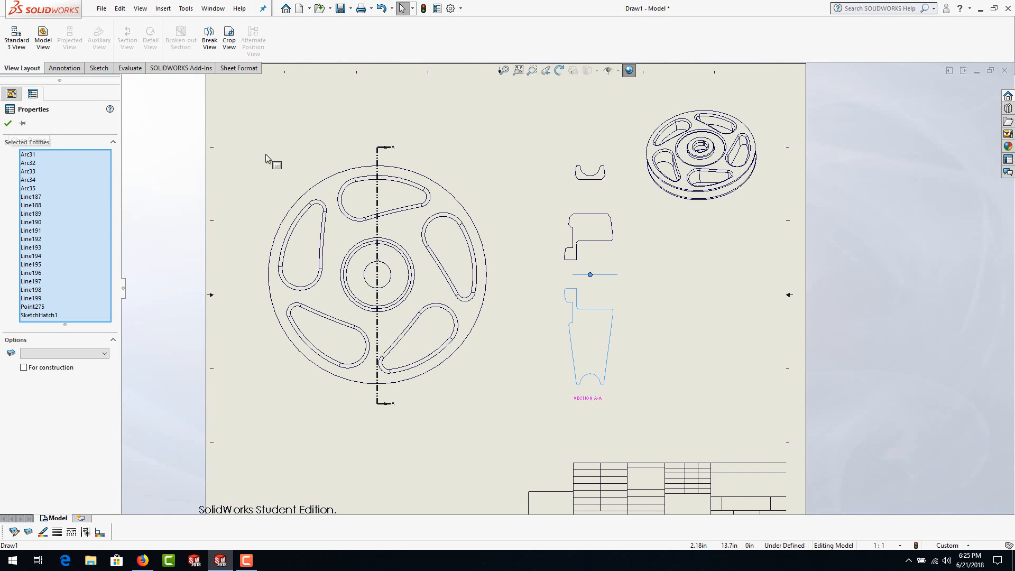
left_click(119, 9)
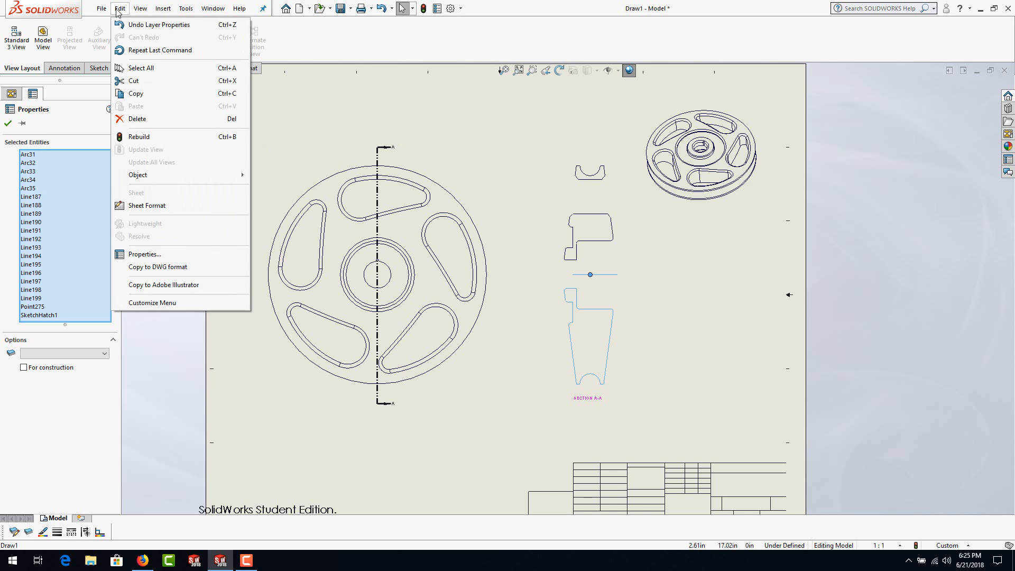
left_click(136, 94)
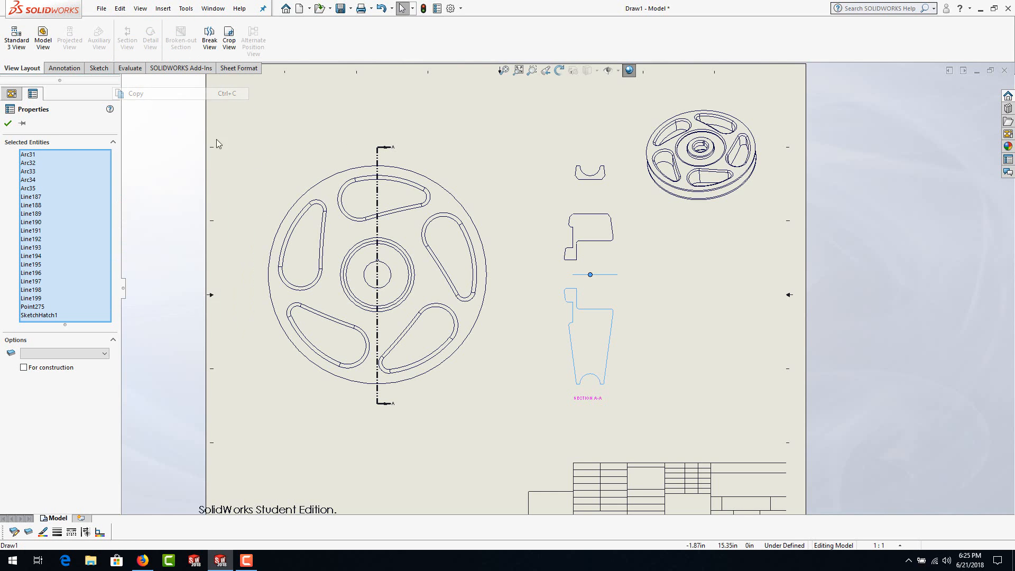
left_click(470, 176)
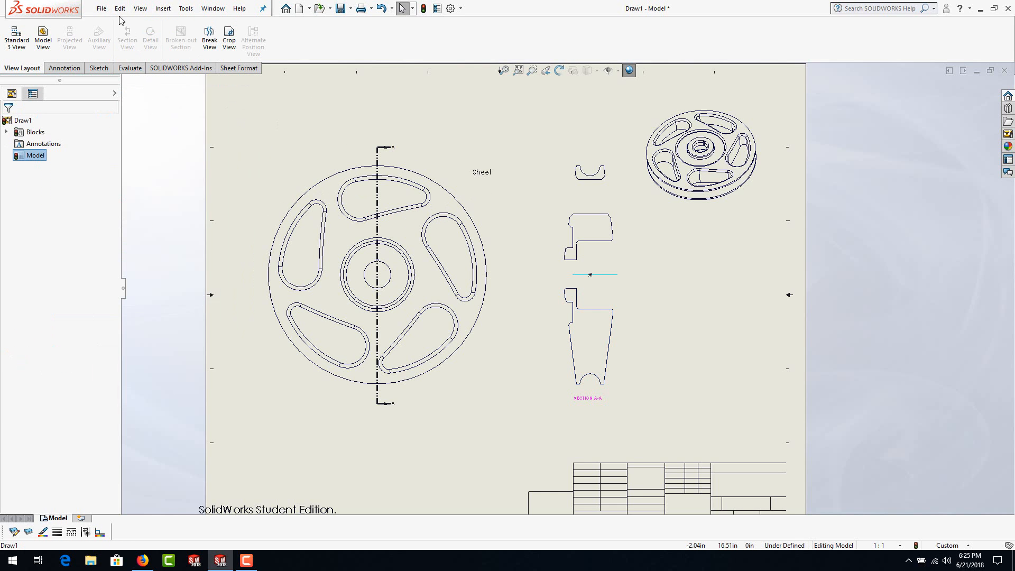
Step: Create a new part and paste the copied profile onto the Right Plane
left_click(300, 9)
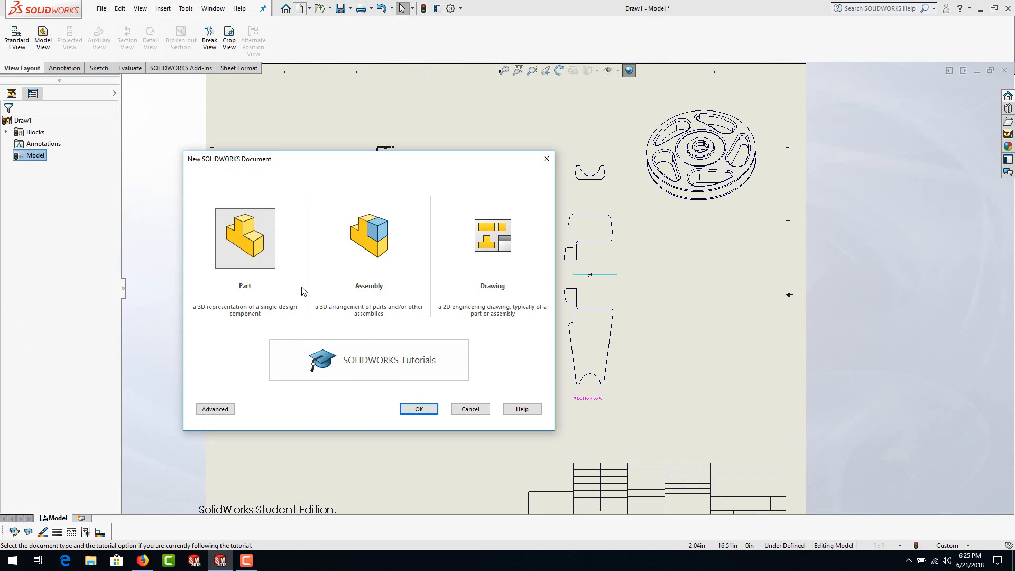
left_click(416, 408)
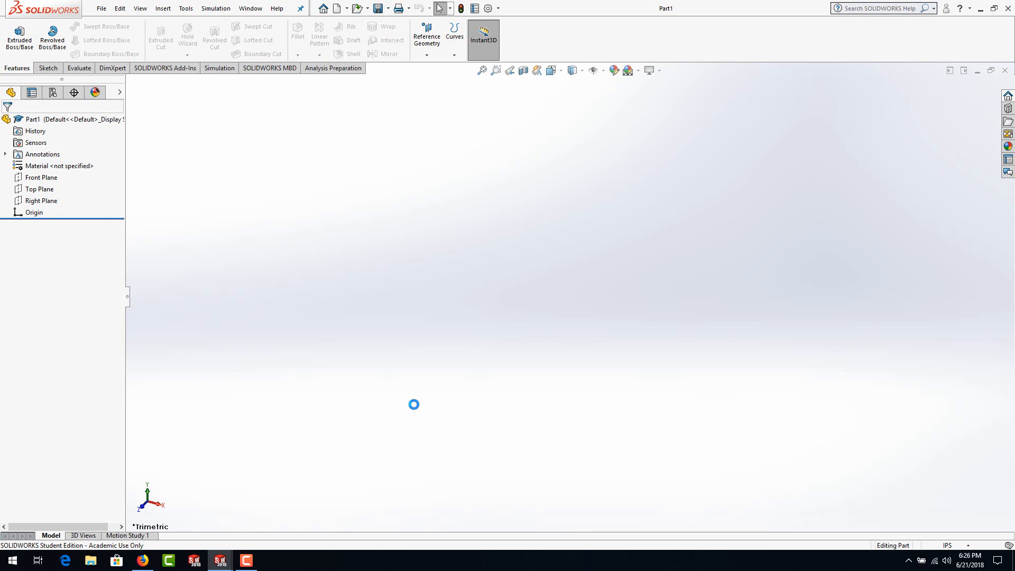
left_click(33, 204)
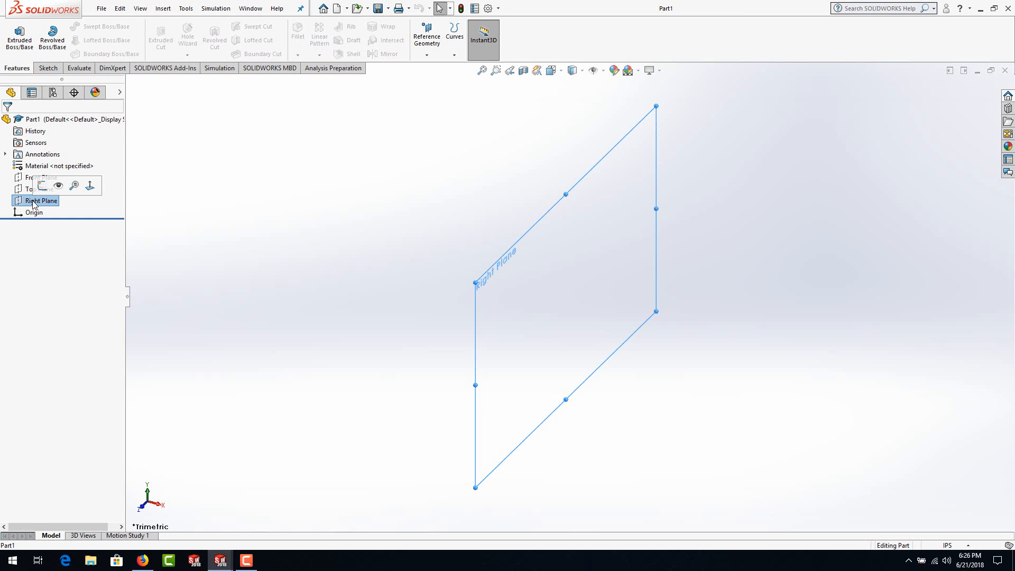
left_click(120, 9)
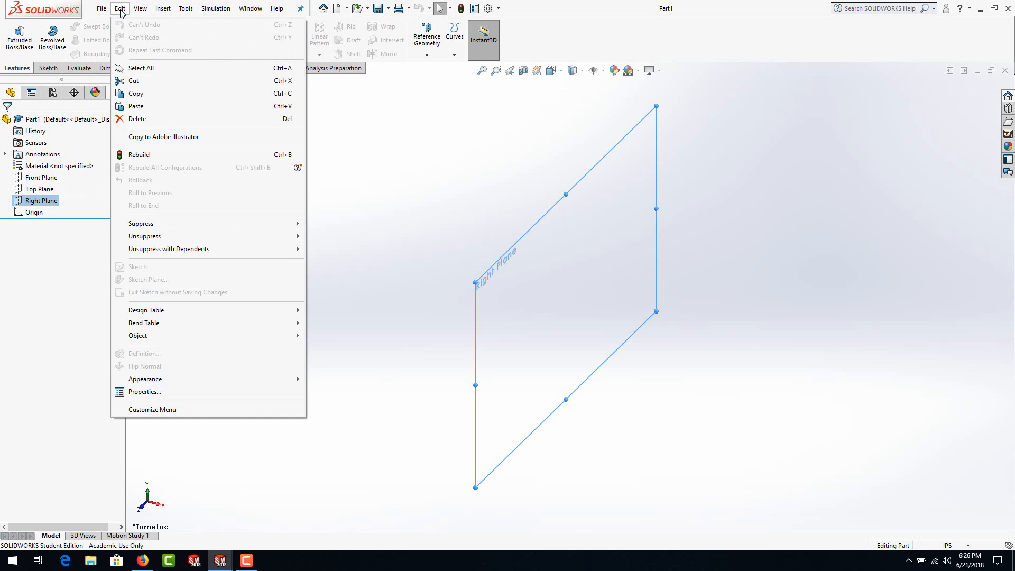
left_click(136, 106)
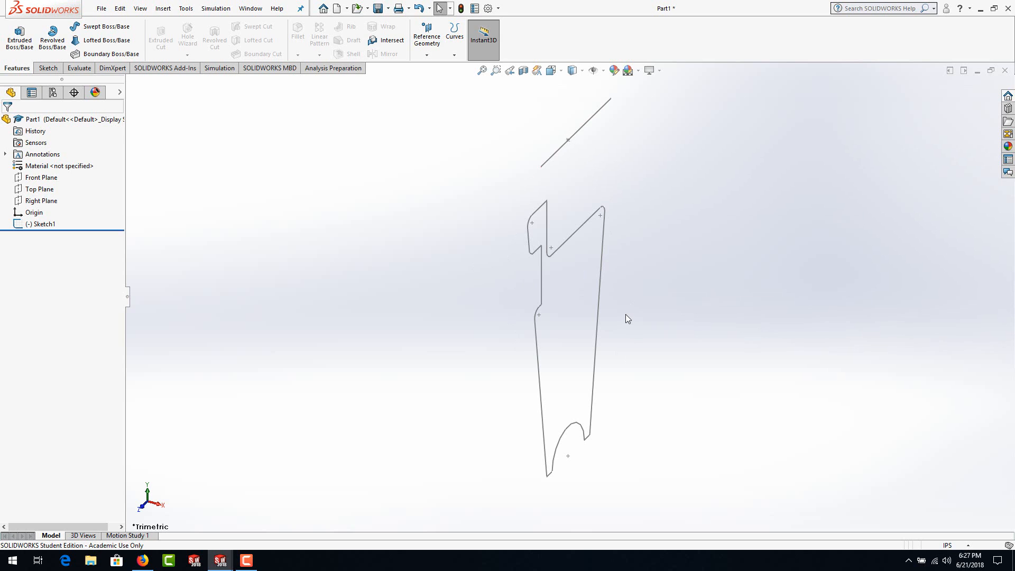
Step: Open the pasted profile's sketch for editing and orient the view to the Right view
double_click(581, 228)
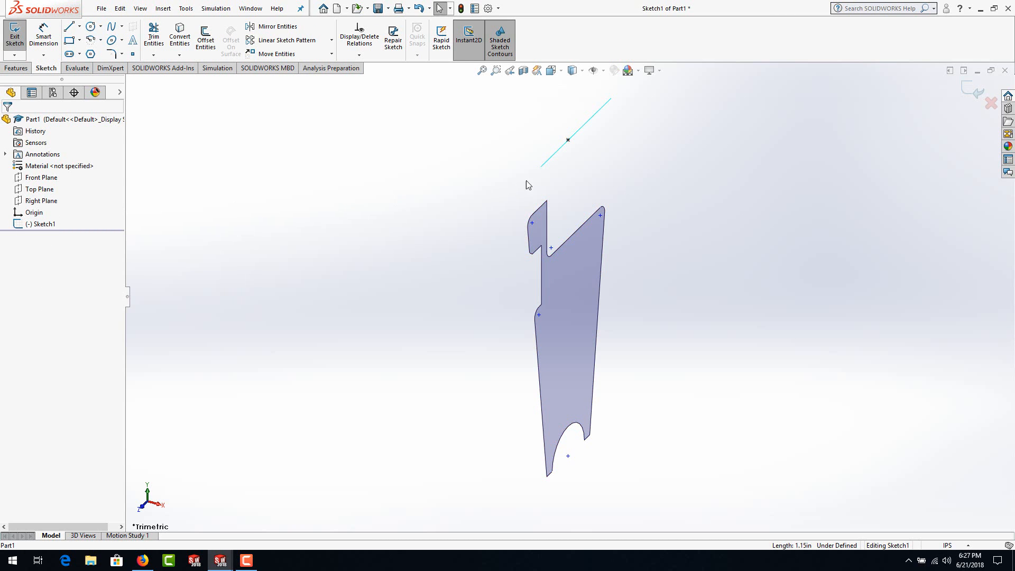
right_click(571, 236)
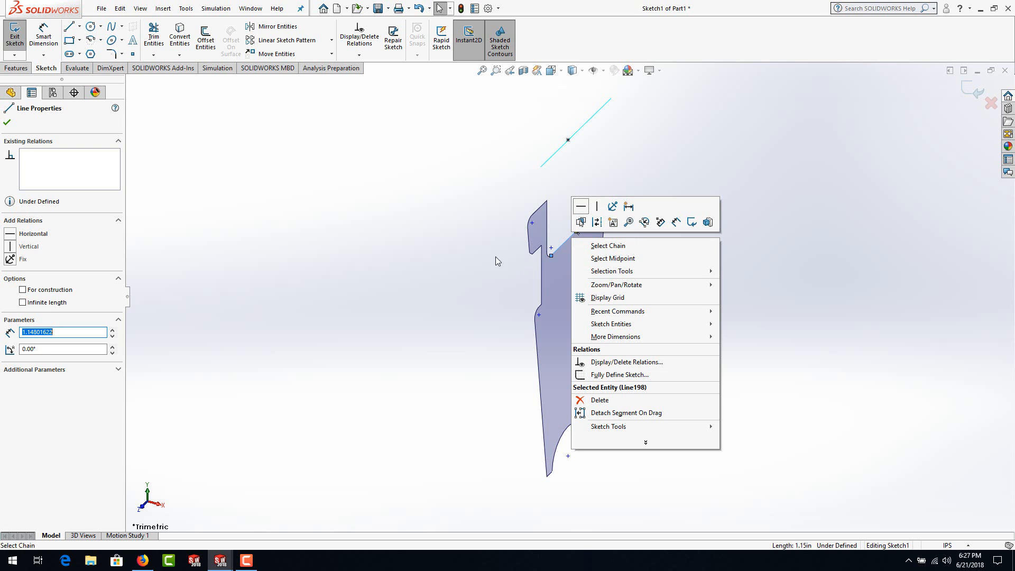
left_click(374, 306)
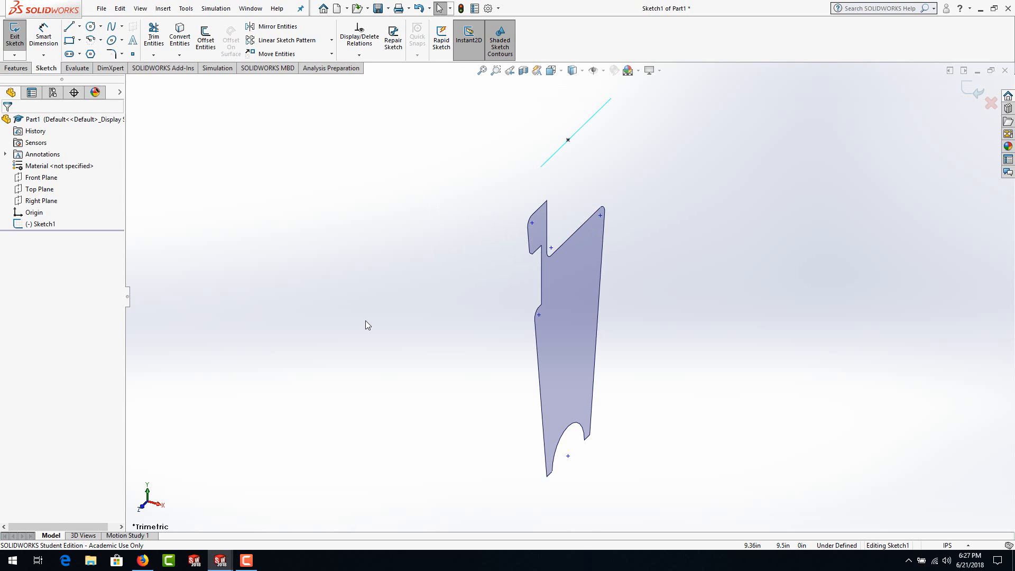
key("space")
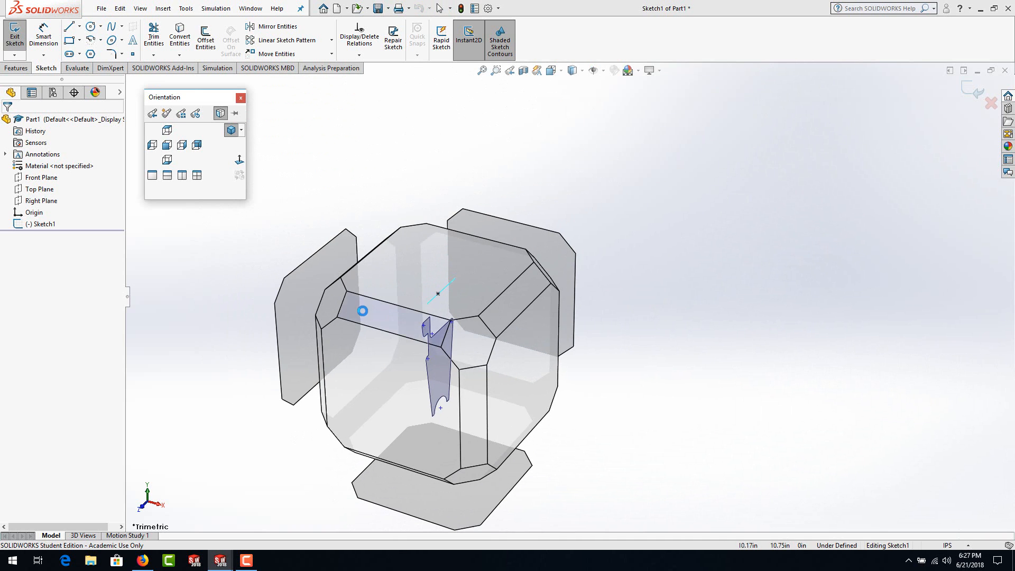
left_click(520, 360)
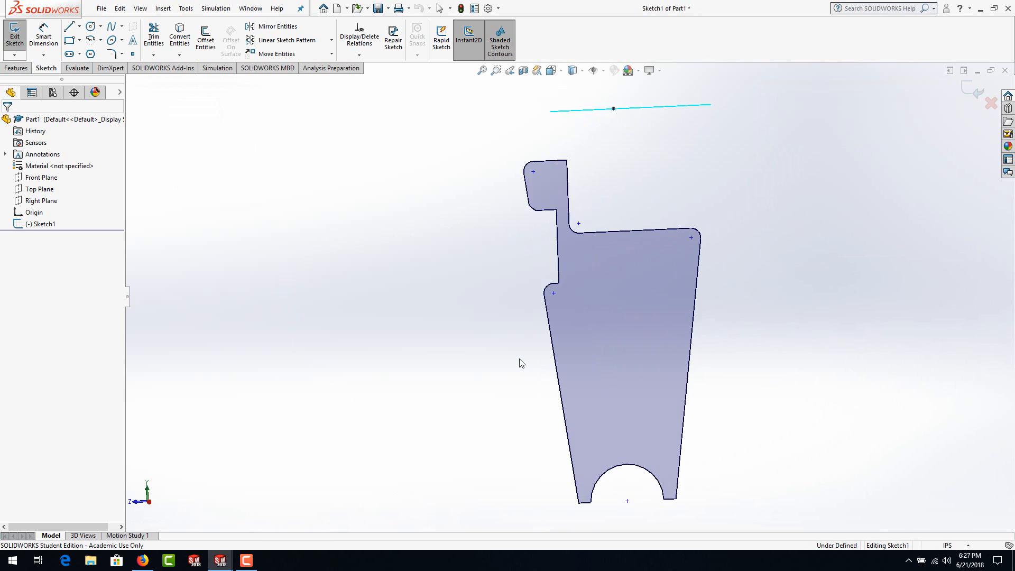
scroll(500, 330, "up", 1)
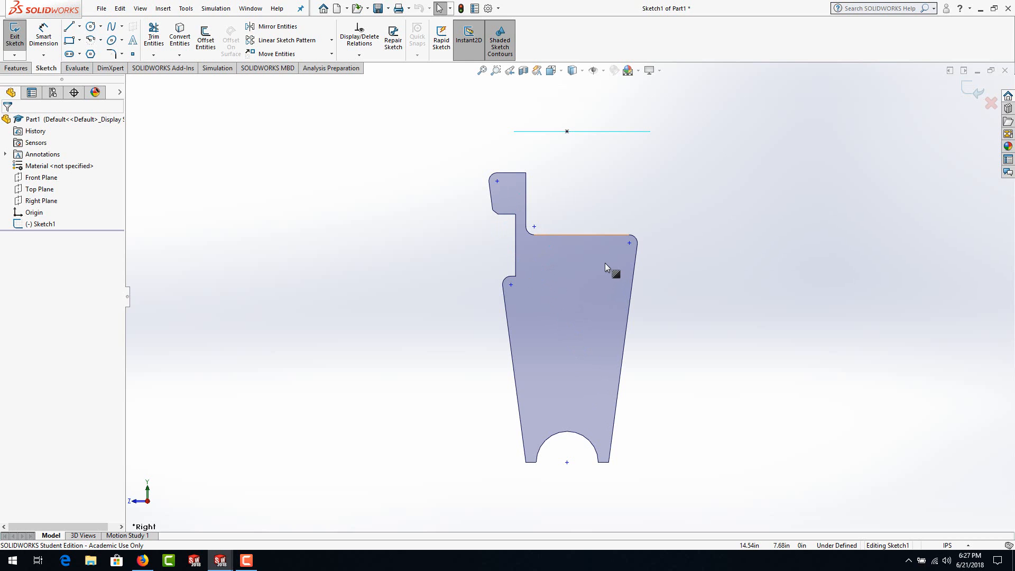
left_click(594, 132)
right_click(576, 236)
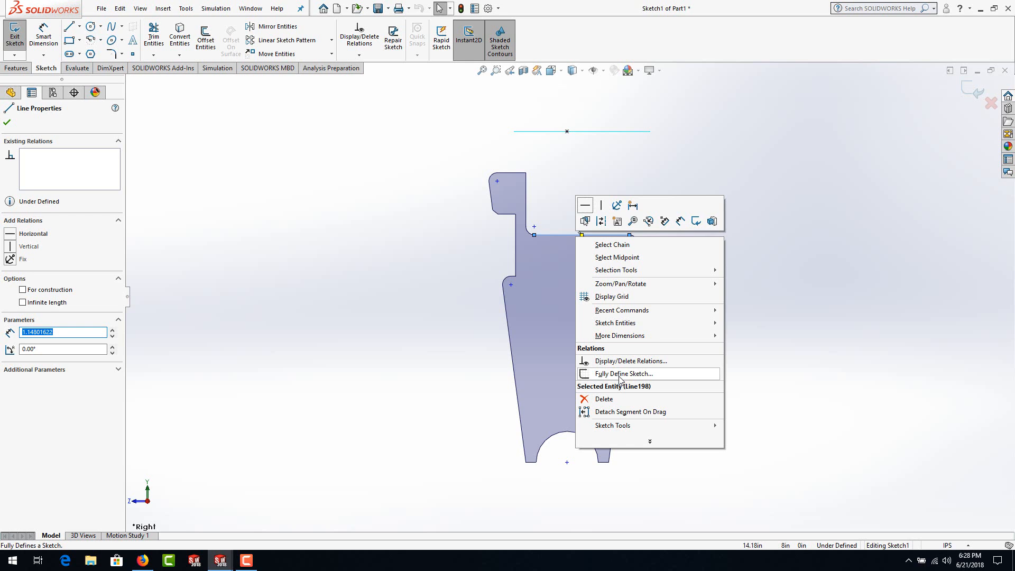
left_click(369, 227)
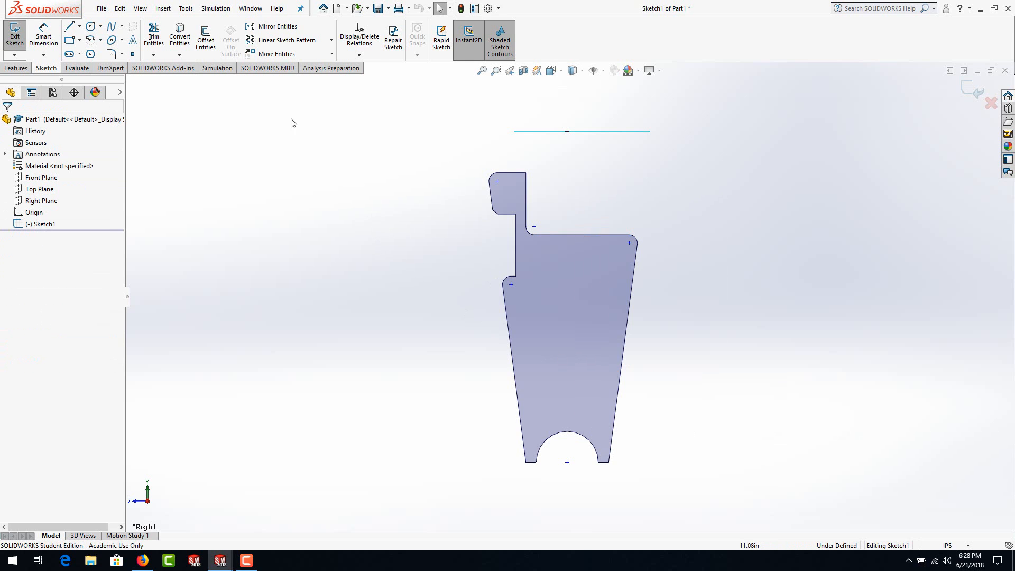
Step: Open Fully Define Sketch for the pasted profile and show its relation options and dimension scheme choices
left_click(185, 8)
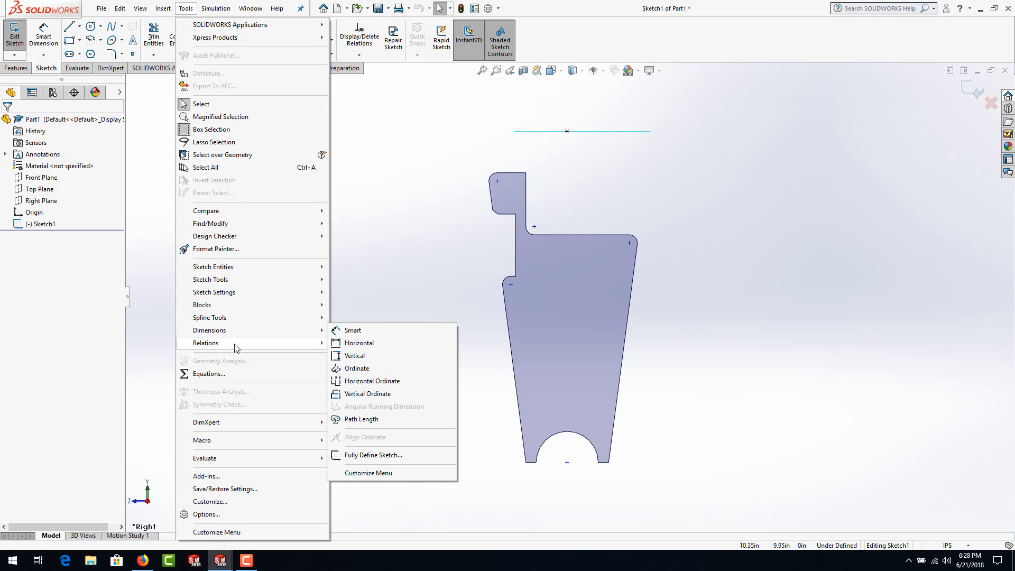
mouse_move(237, 348)
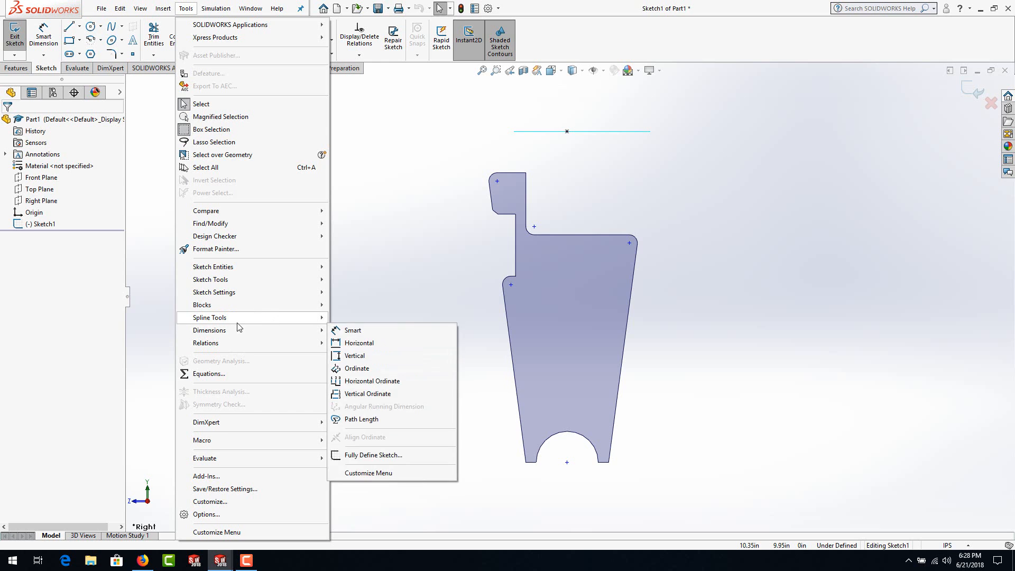
mouse_move(237, 324)
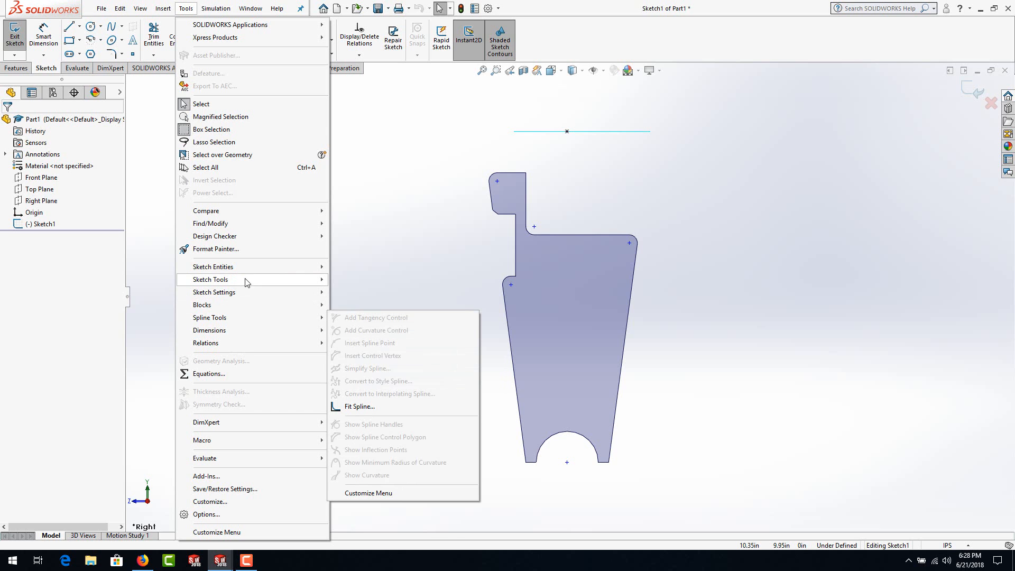
mouse_move(283, 280)
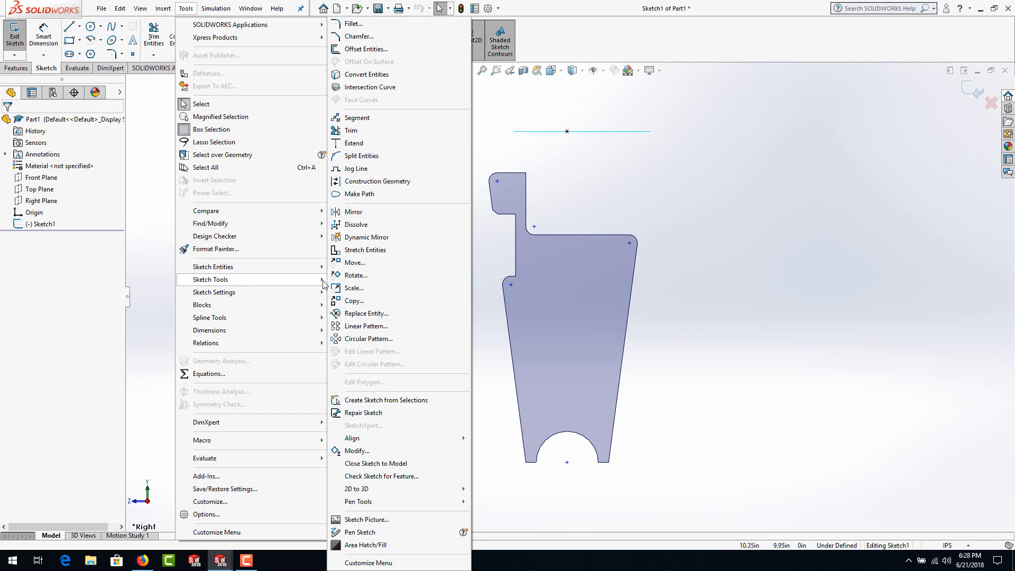
mouse_move(310, 296)
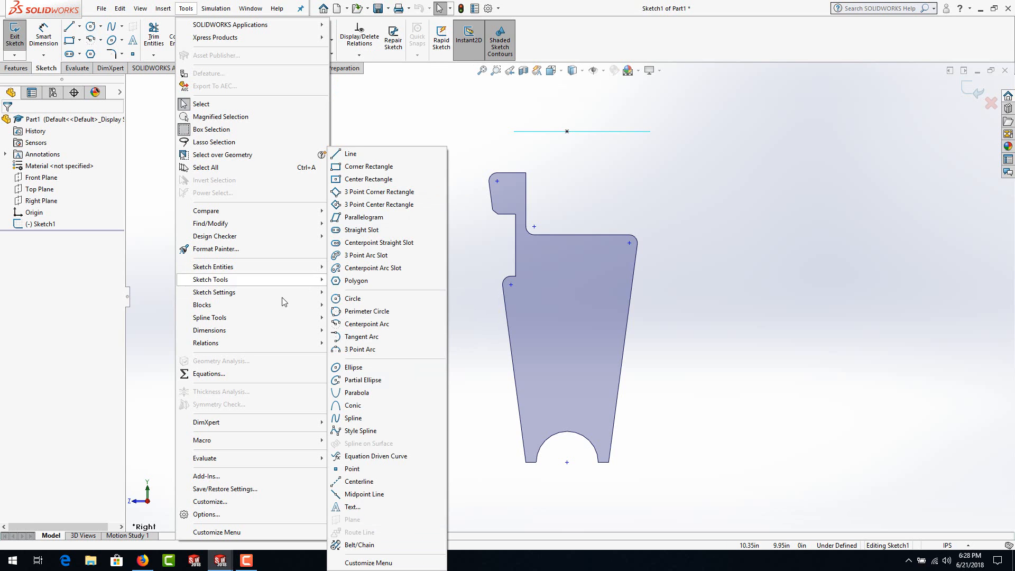
mouse_move(270, 334)
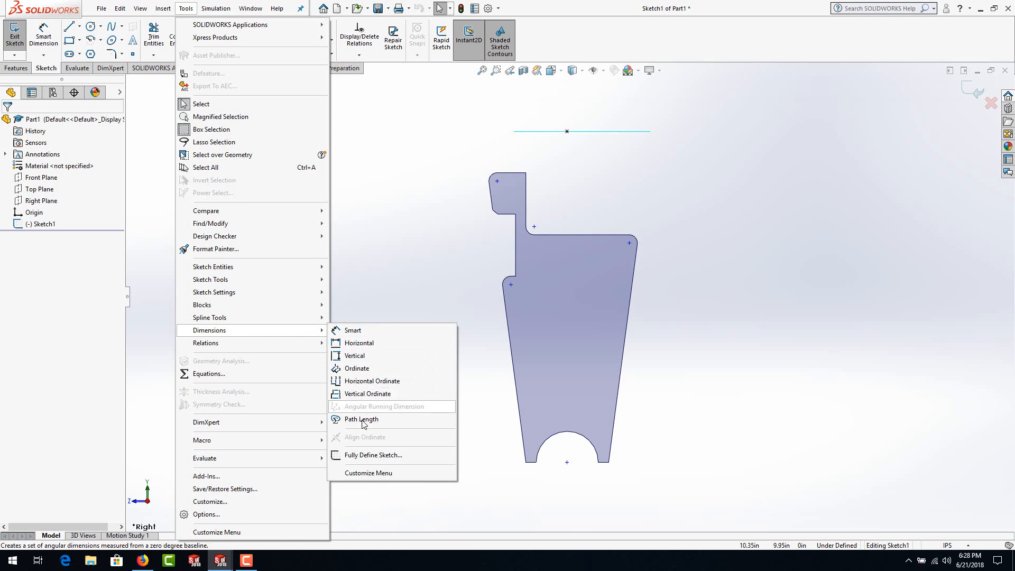
left_click(370, 455)
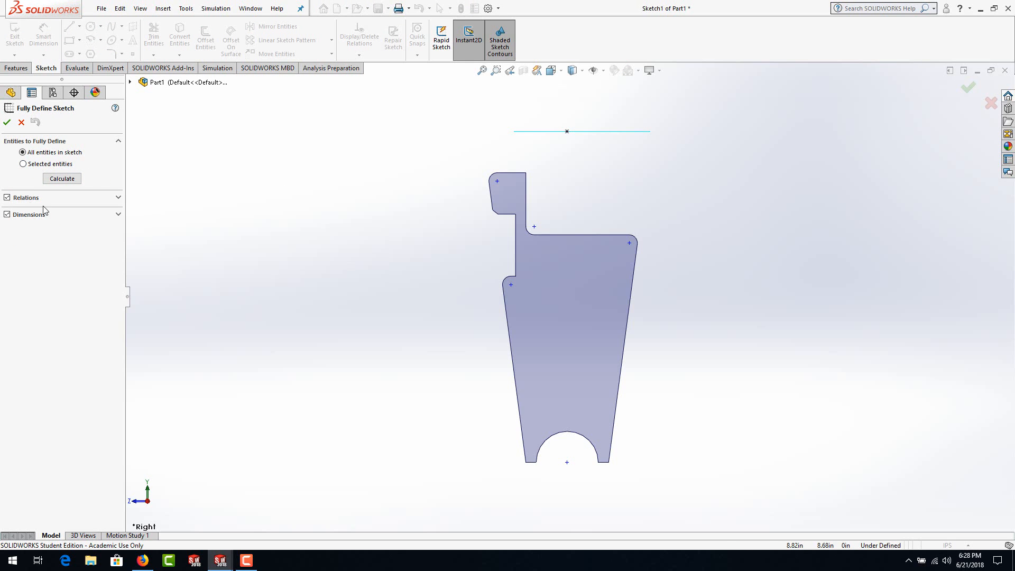
left_click(123, 199)
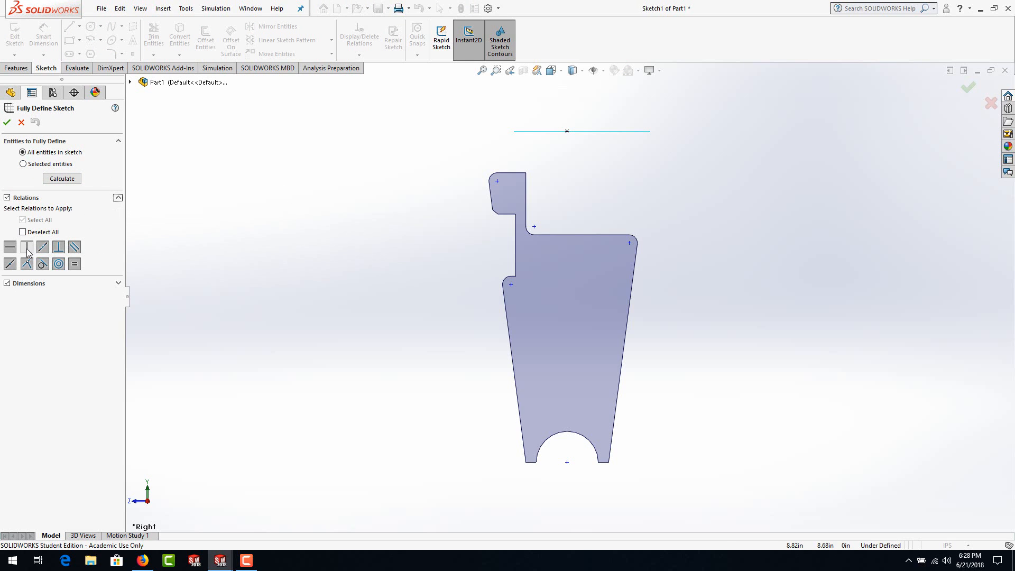
left_click(120, 284)
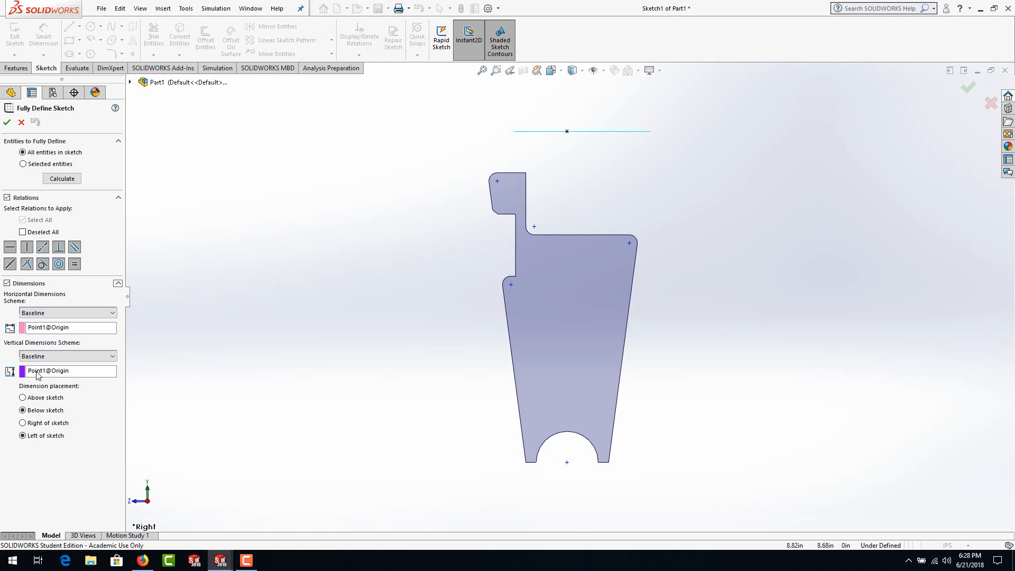
left_click(115, 313)
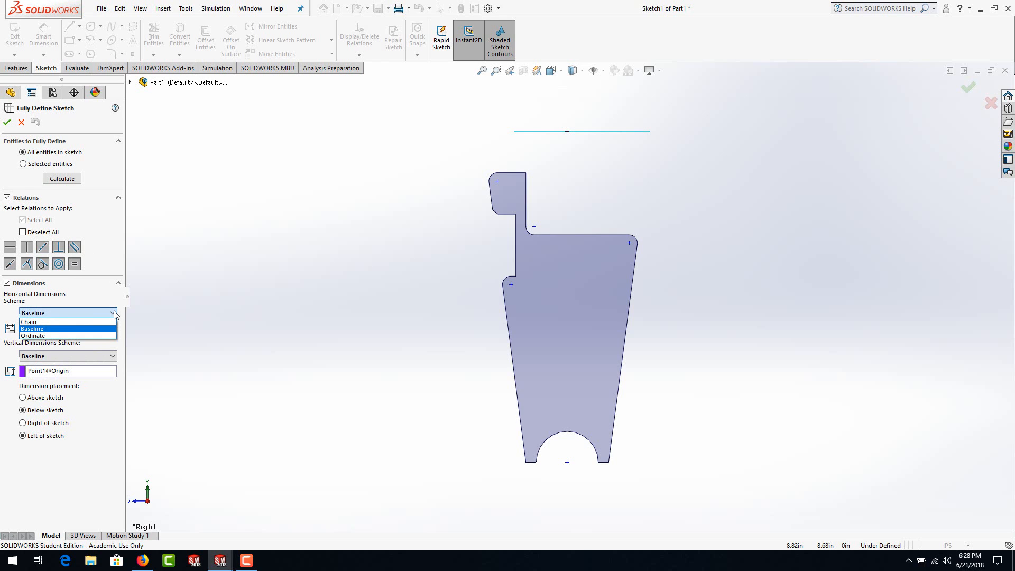
left_click(114, 312)
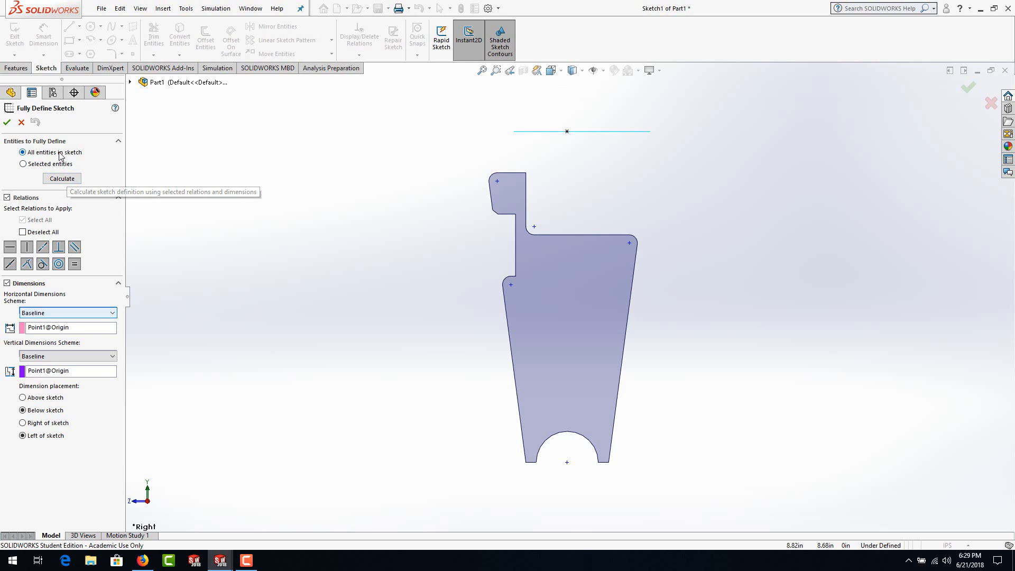
Step: Try to fully define all sketch entities with baseline dimensions from the origin, undo the calculation and cancel the command
left_click(62, 180)
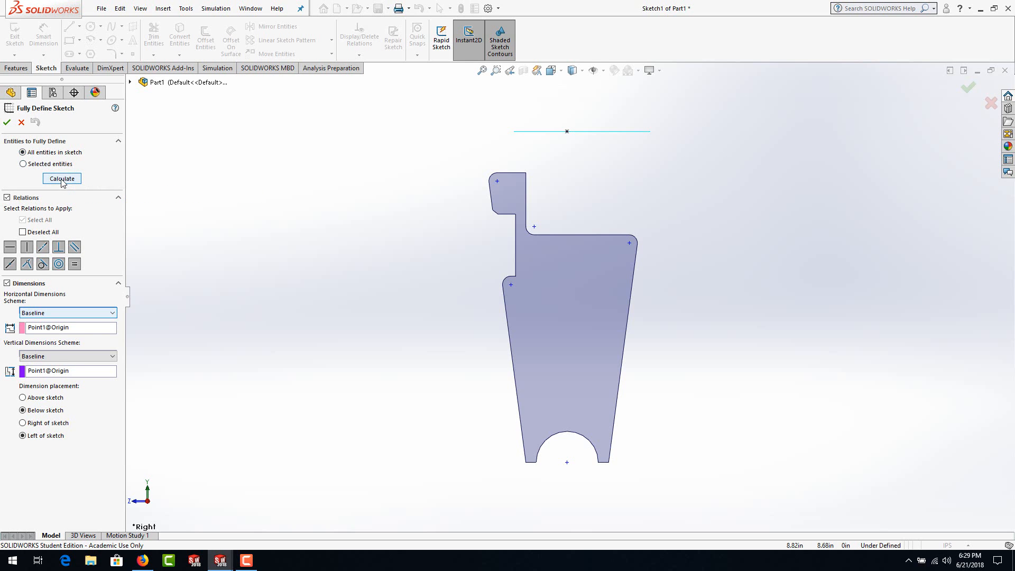
left_click(62, 180)
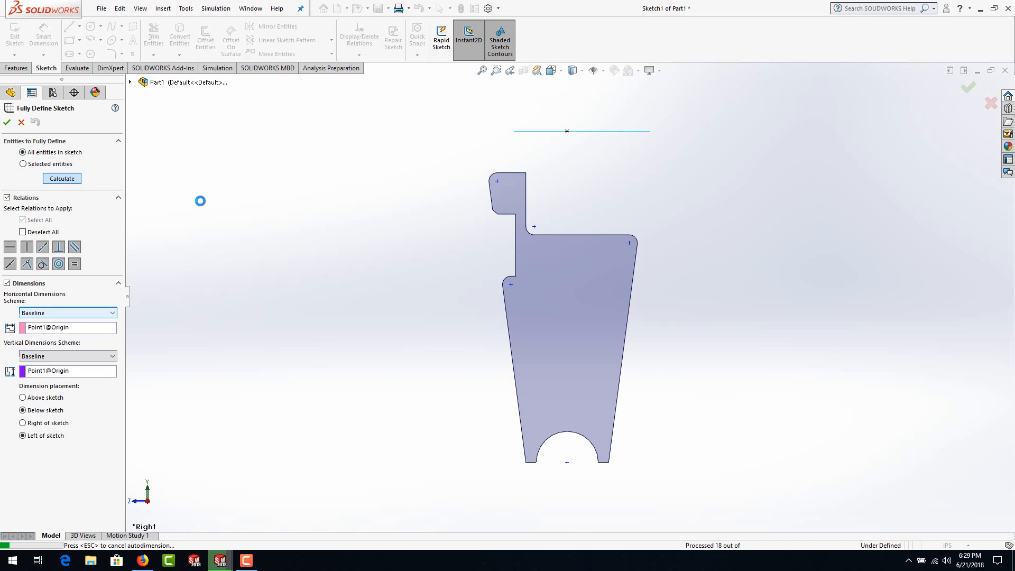
scroll(422, 313, "up", 5)
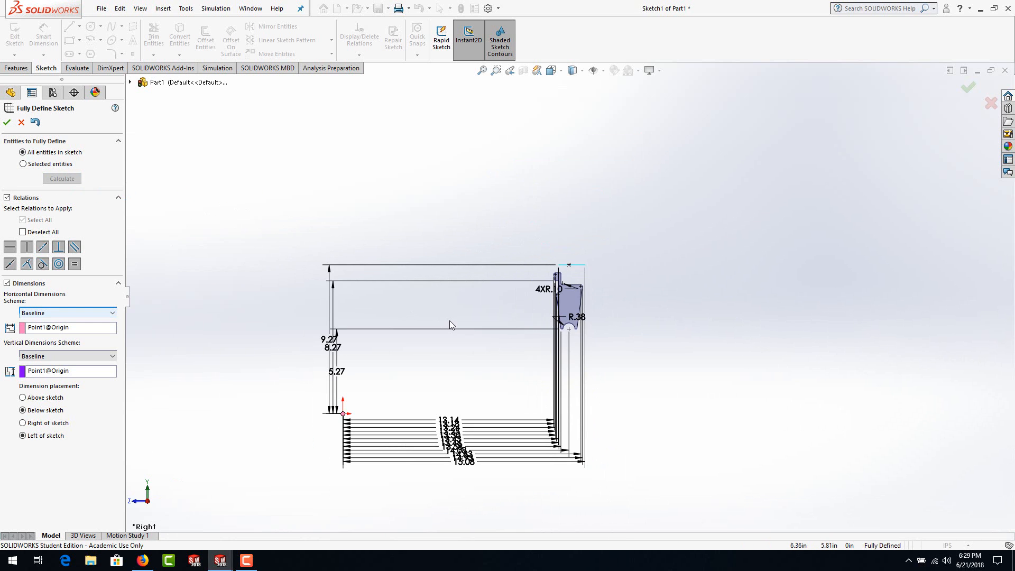
scroll(512, 391, "down", 2)
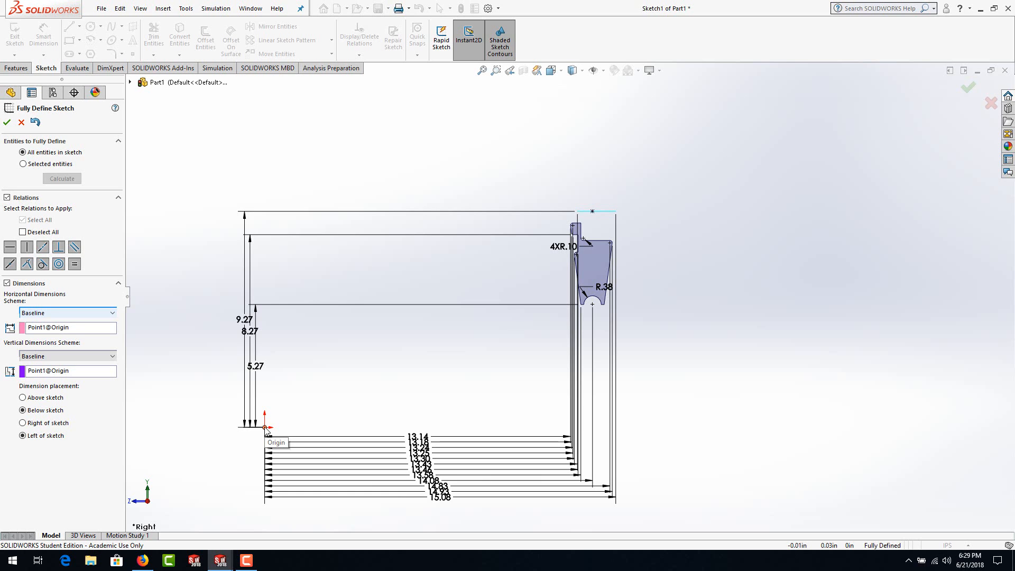
left_click(35, 124)
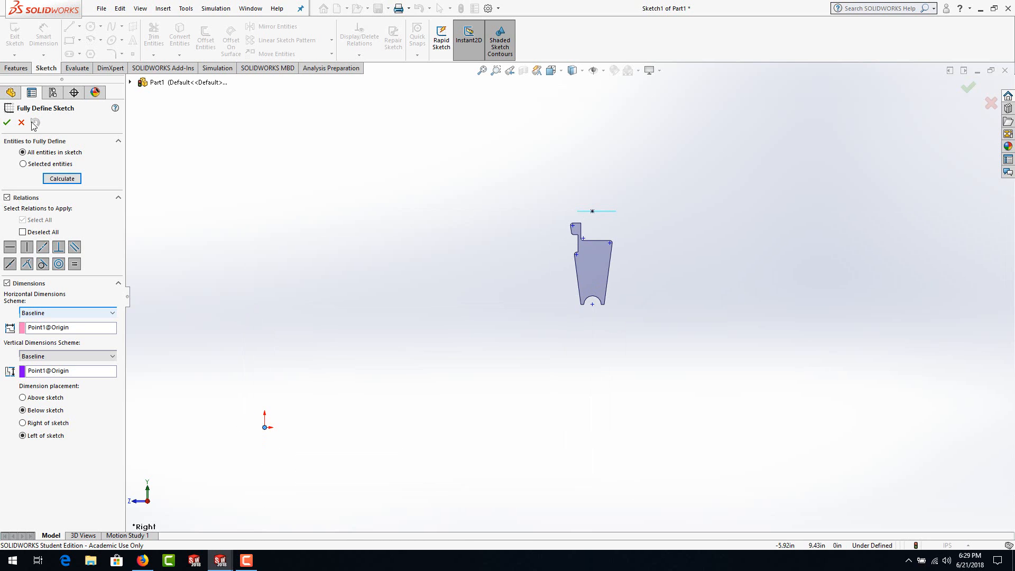
left_click(21, 123)
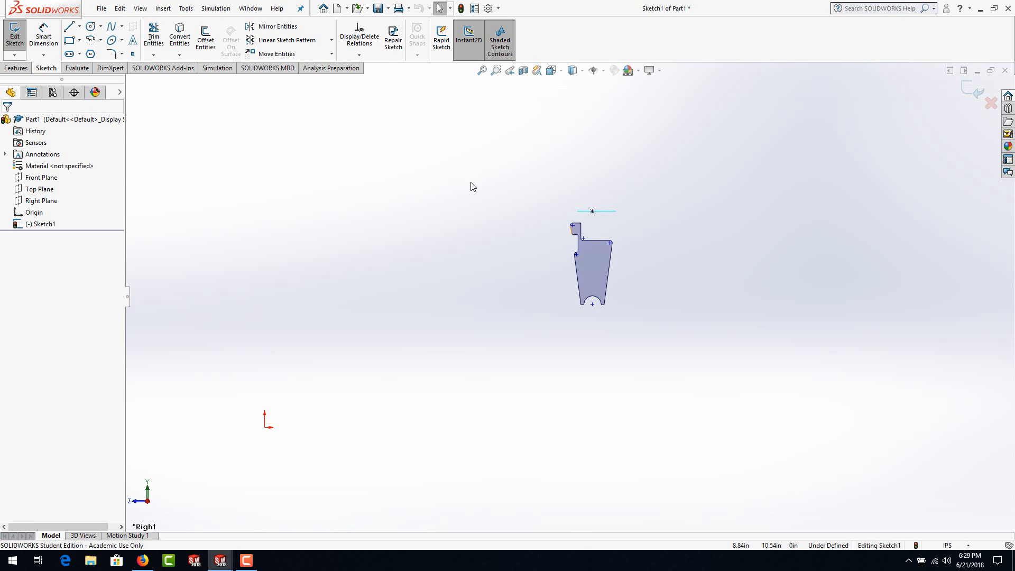
Step: Select the whole profile with its centerline and move it so the centerline's midpoint lands on the origin
mouse_move(514, 182)
left_mouse_down()
mouse_move(566, 276)
mouse_move(619, 328)
mouse_move(669, 351)
left_mouse_up()
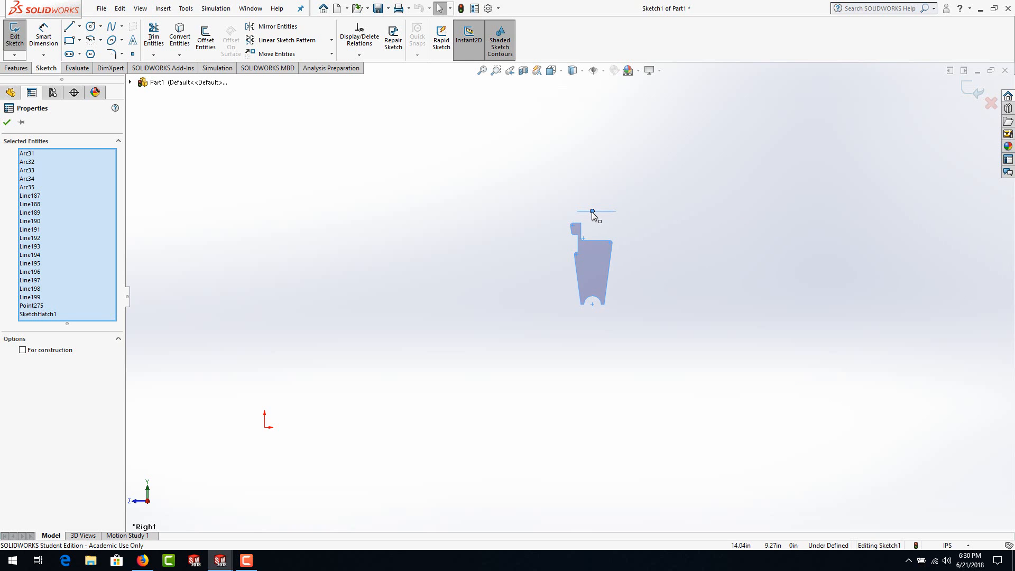
mouse_move(592, 212)
left_mouse_down()
mouse_move(497, 300)
mouse_move(415, 333)
mouse_move(350, 381)
left_mouse_up()
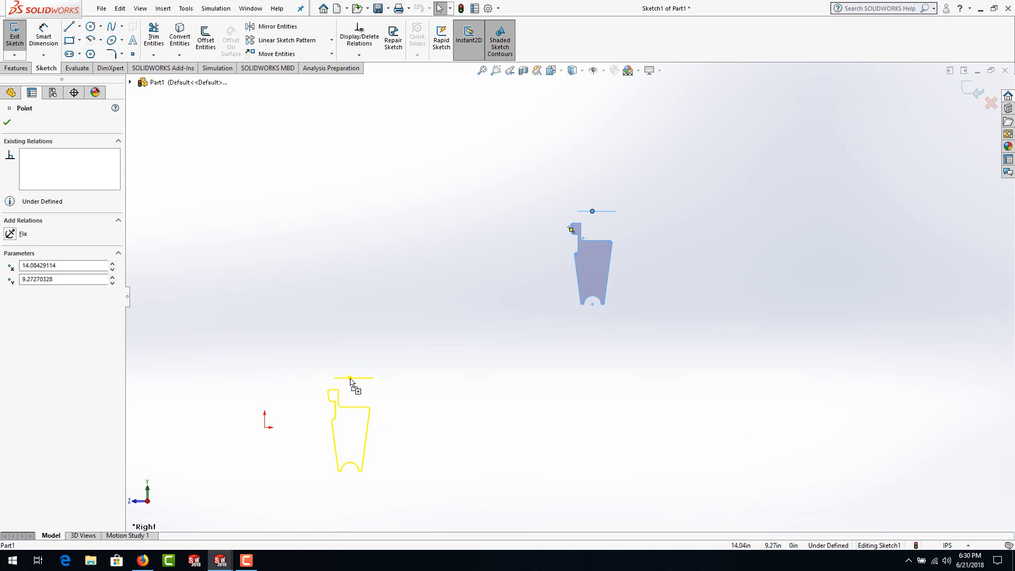
left_click_drag(351, 381, 264, 429)
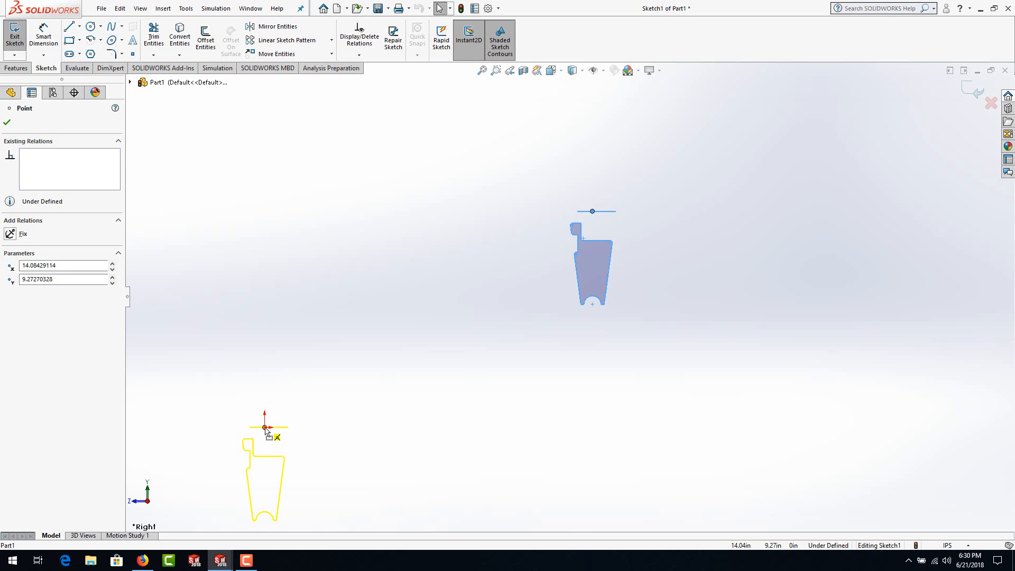
left_click_drag(264, 429, 265, 428)
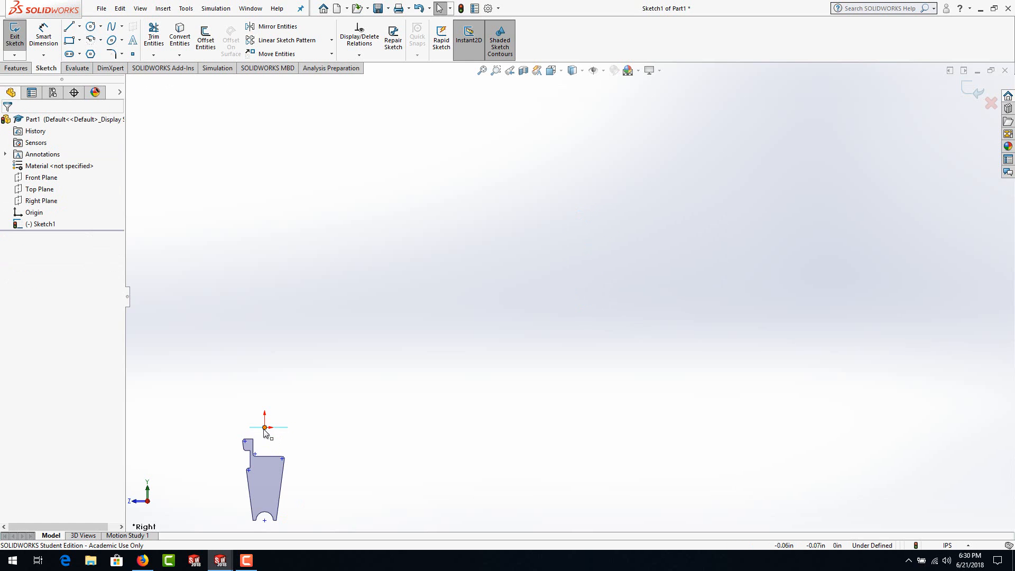
Step: Fully define all sketch entities with all relation types and baseline dimensions from the origin, and accept the result
scroll(339, 408, "up", 2)
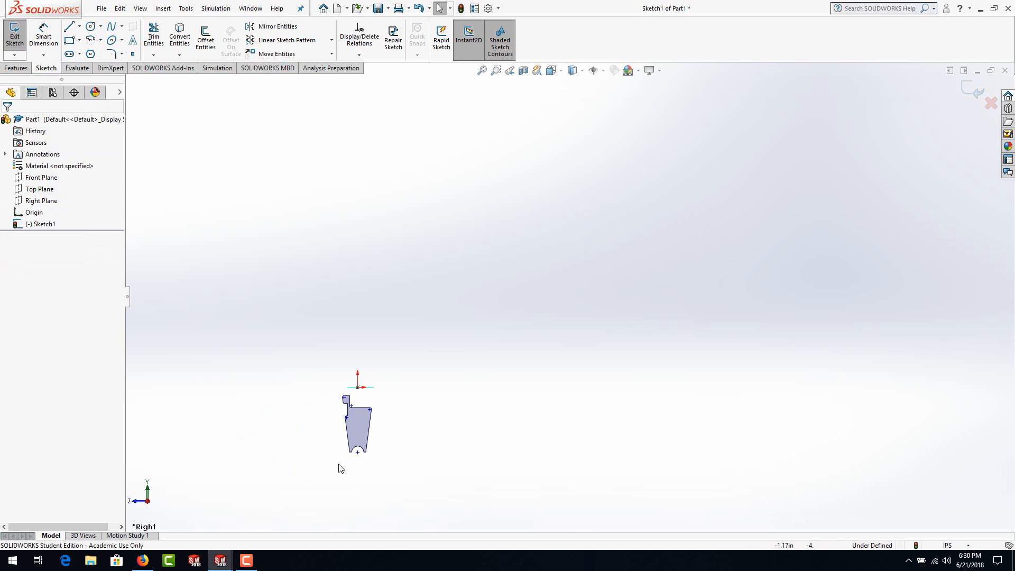
scroll(363, 429, "down", 1)
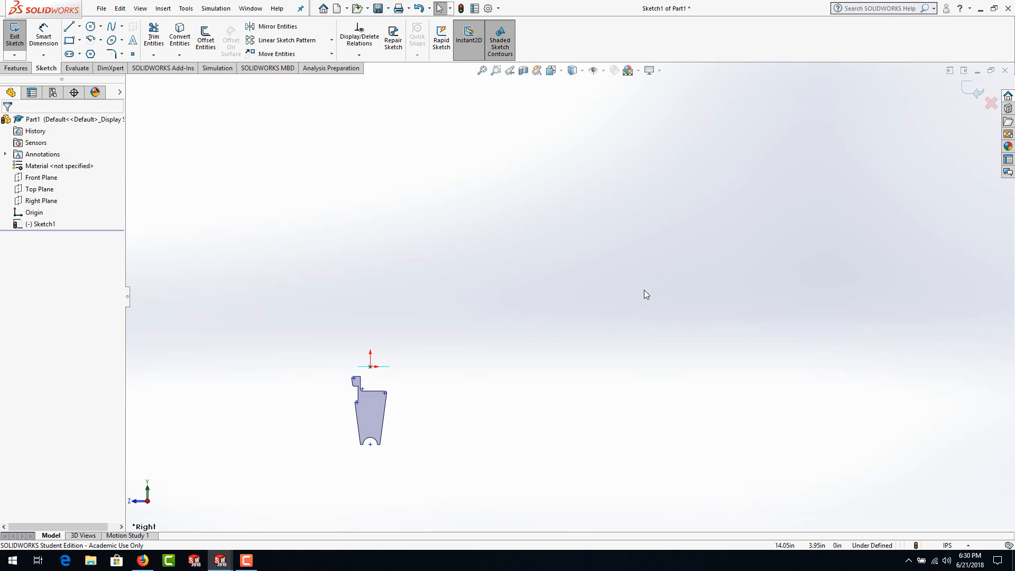
scroll(267, 468, "down", 3)
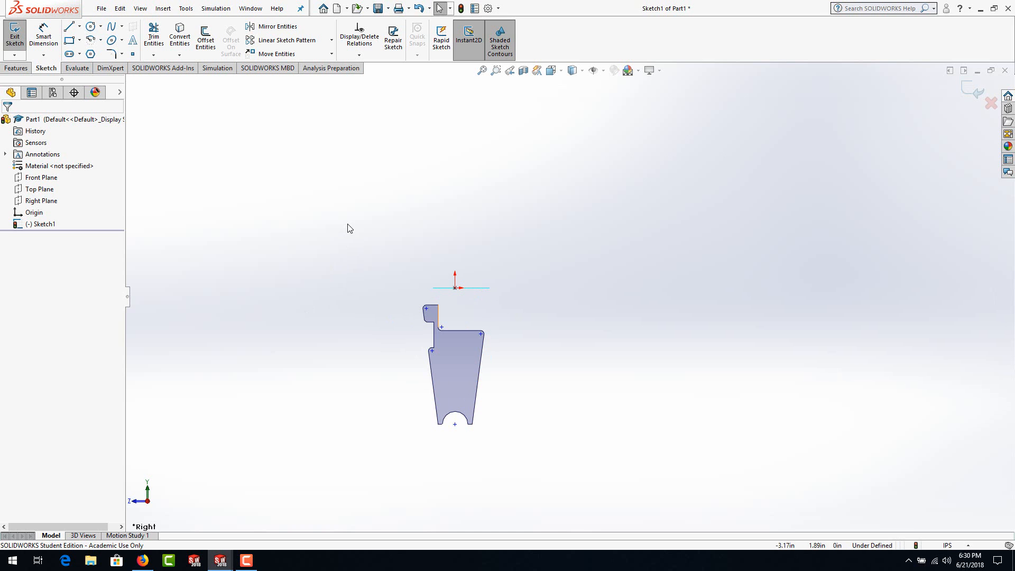
right_click(460, 330)
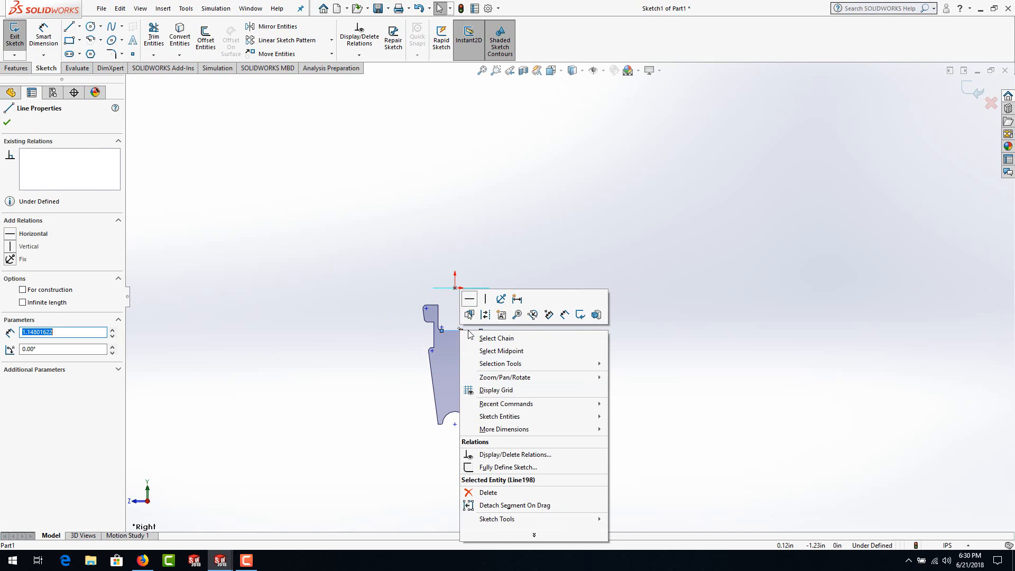
left_click(499, 467)
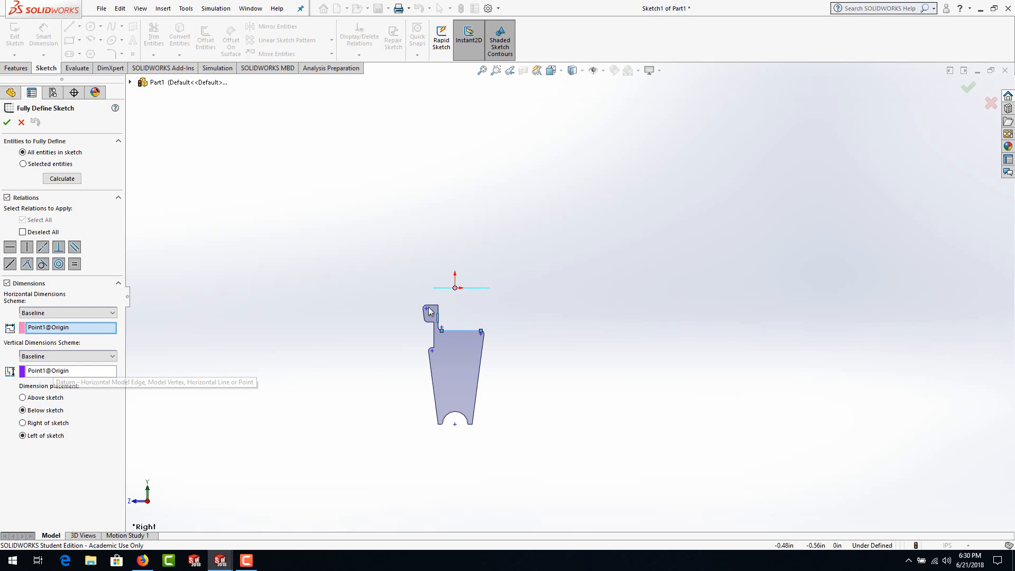
left_click(62, 179)
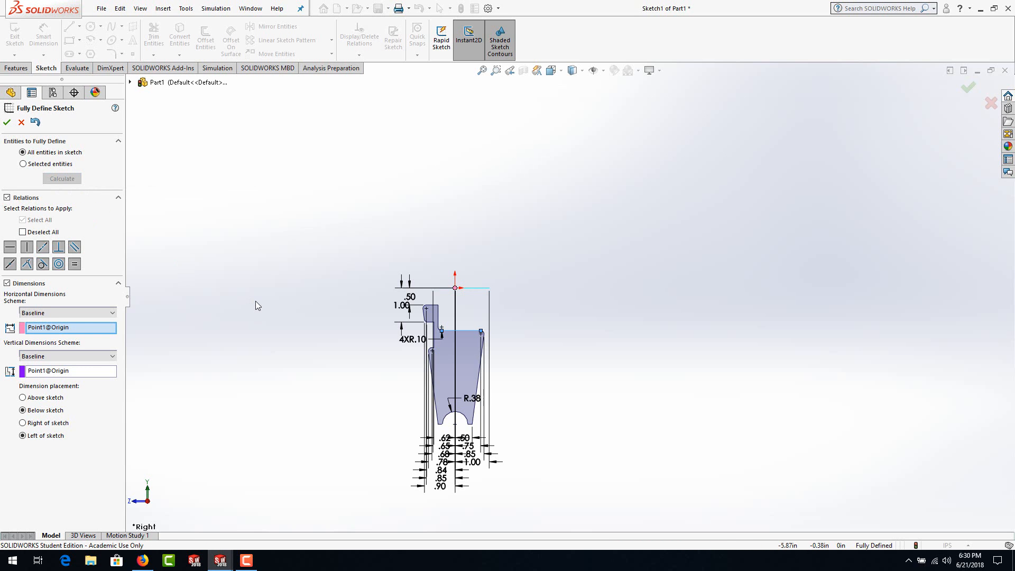
scroll(406, 443, "down", 2)
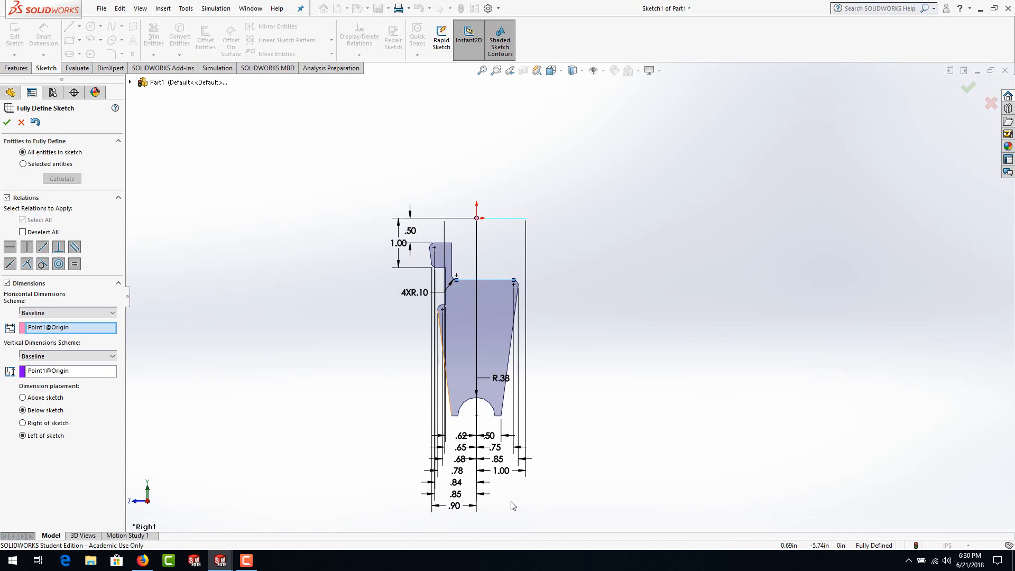
scroll(511, 506, "down", 1)
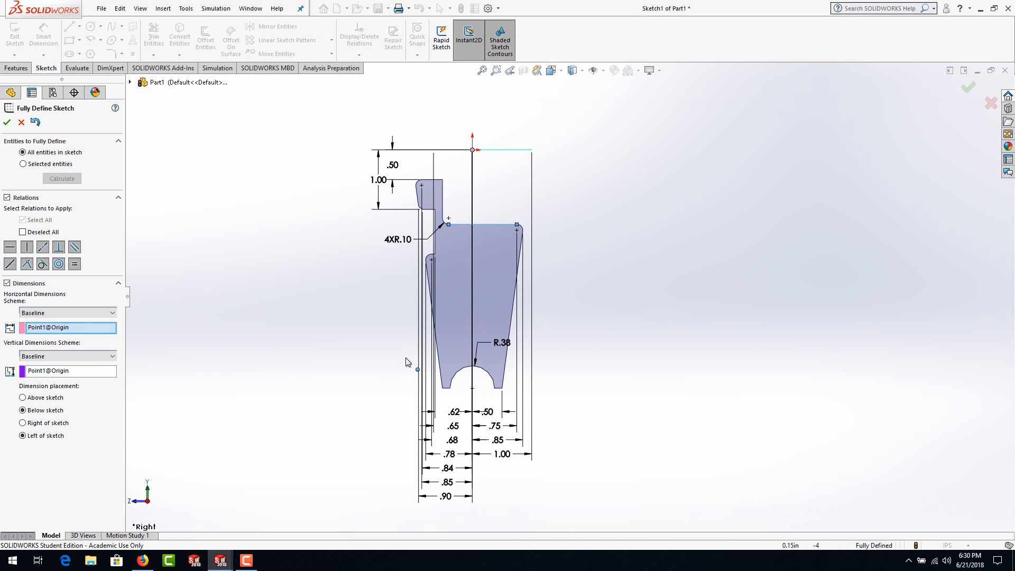
left_click(7, 123)
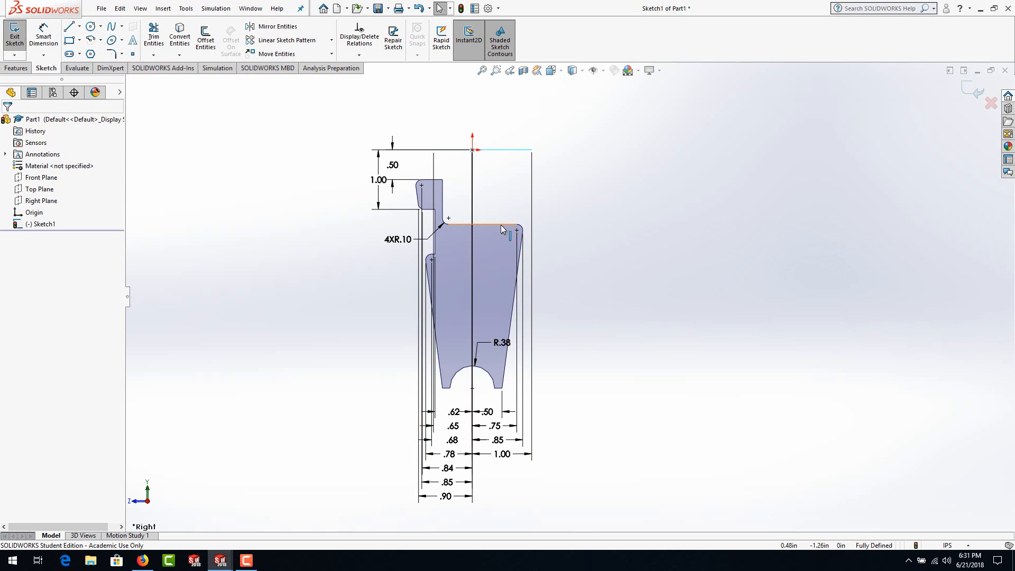
Step: Check the relations on the profile's long upper horizontal edge and its lower arc, and clear the selection
left_click(501, 226)
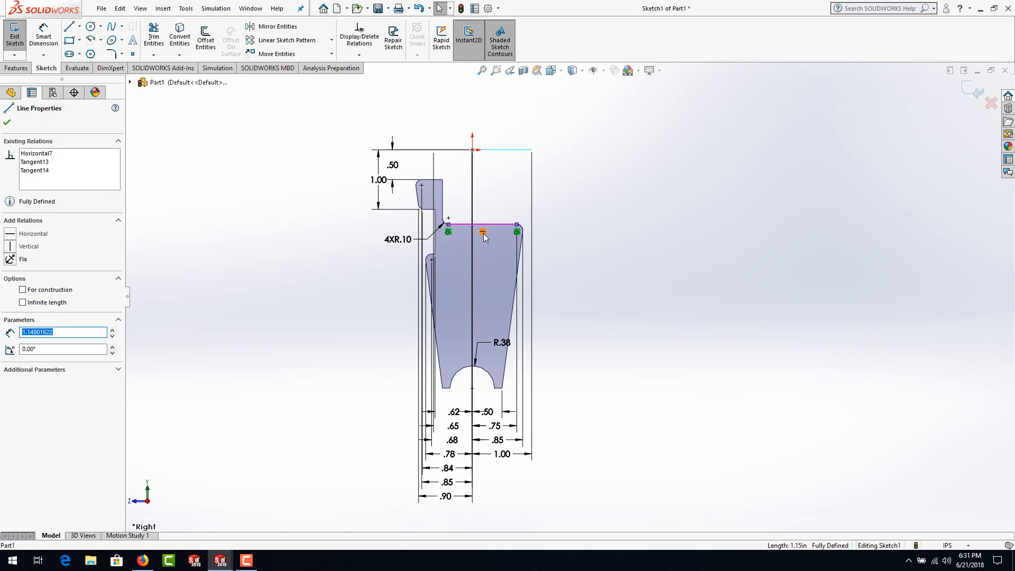
left_click(492, 378)
left_click(601, 379)
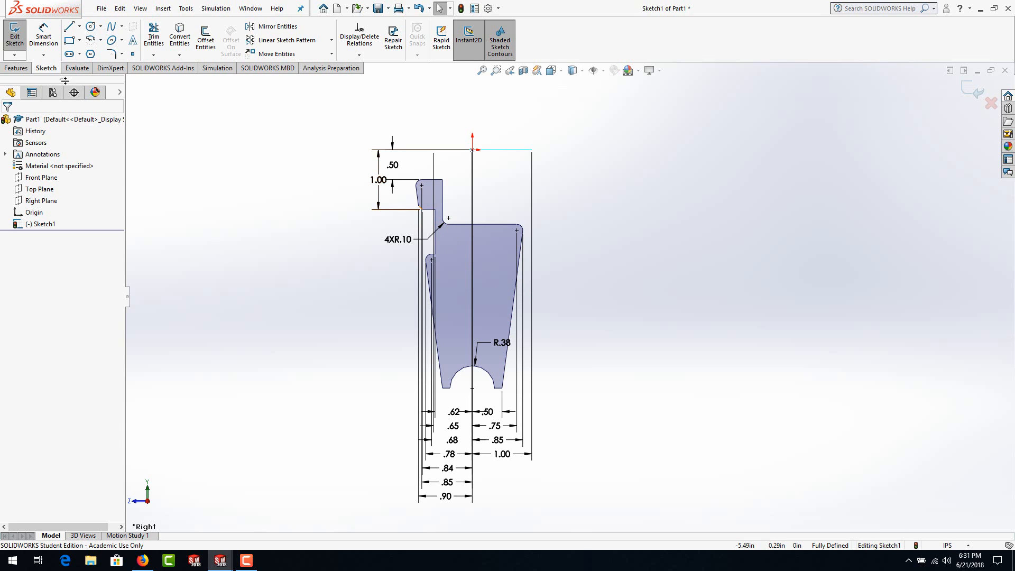
Step: Start a Revolved Boss/Base from the sketch, clear the mistaken centerline contour and select the closed profile region as the contour
left_click(21, 70)
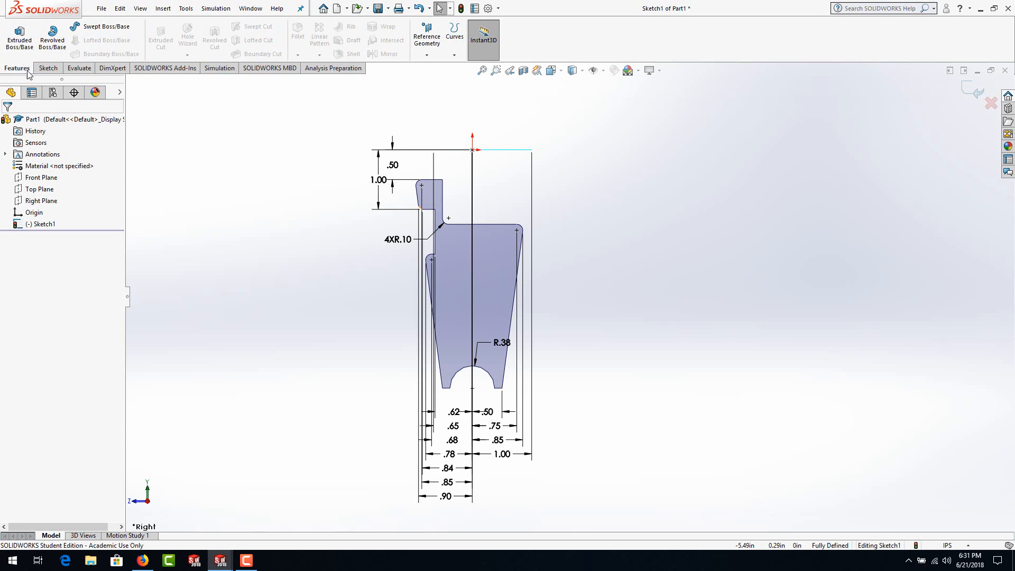
left_click(53, 38)
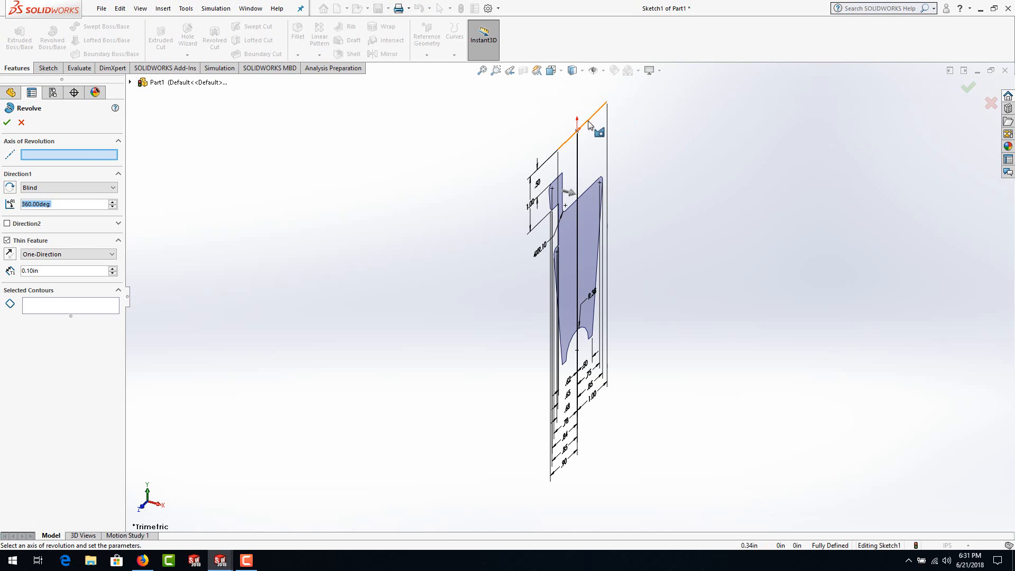
left_click(589, 125)
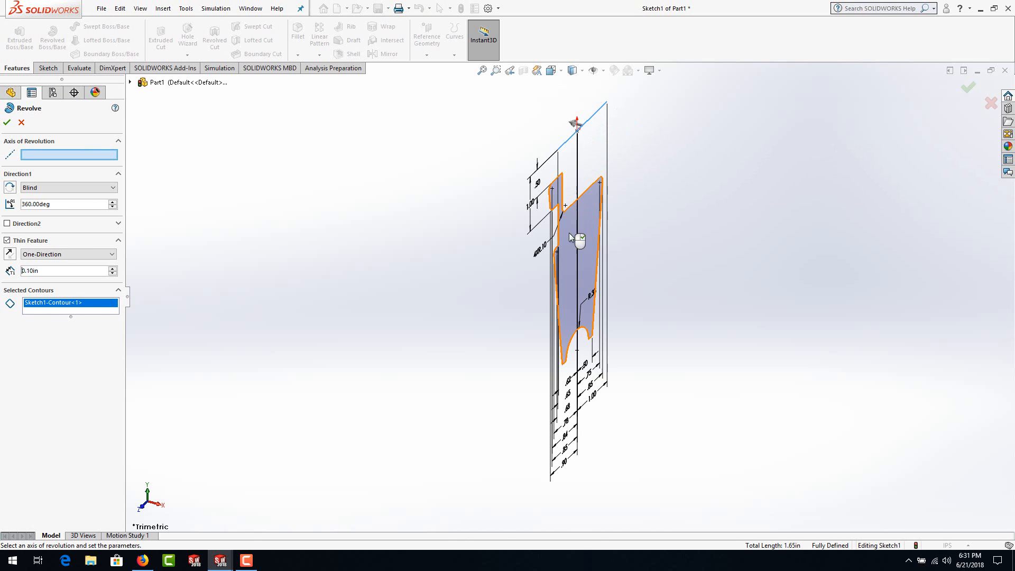
right_click(55, 308)
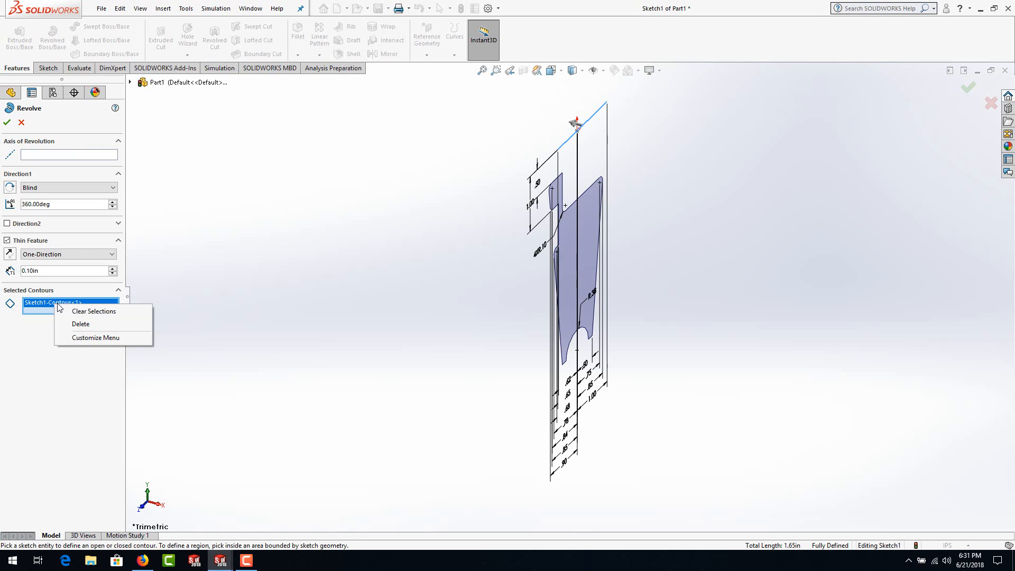
left_click(80, 315)
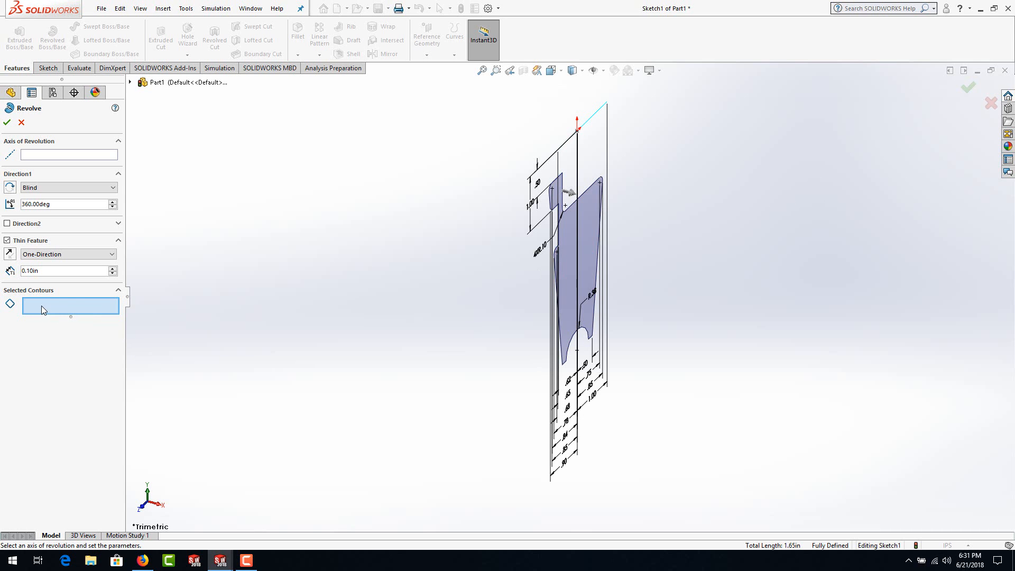
left_click(589, 244)
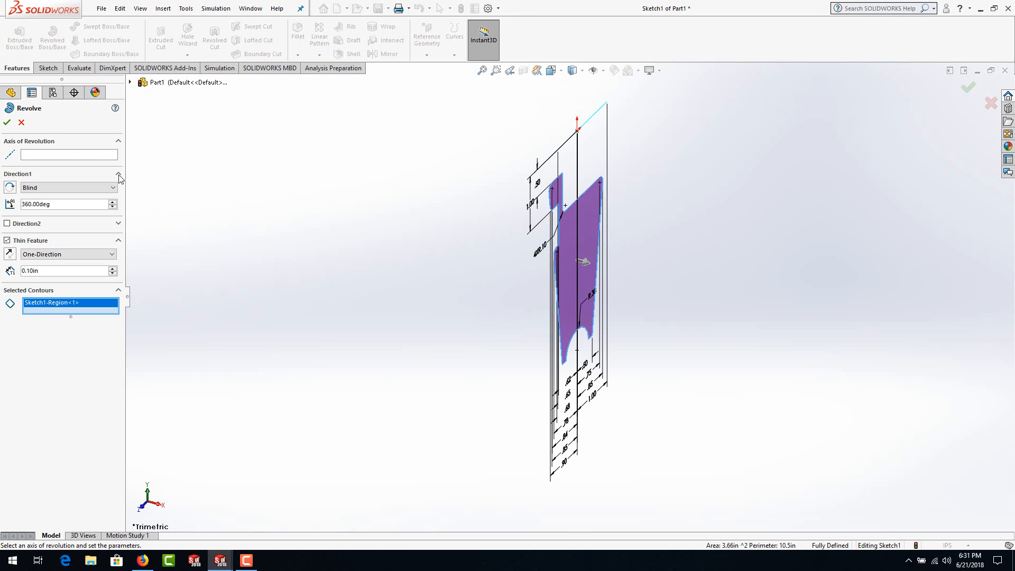
Step: Set the sketch's centerline as the axis of revolution and accept the 360° revolve with a 0.10 in one-direction thin feature
left_click(44, 154)
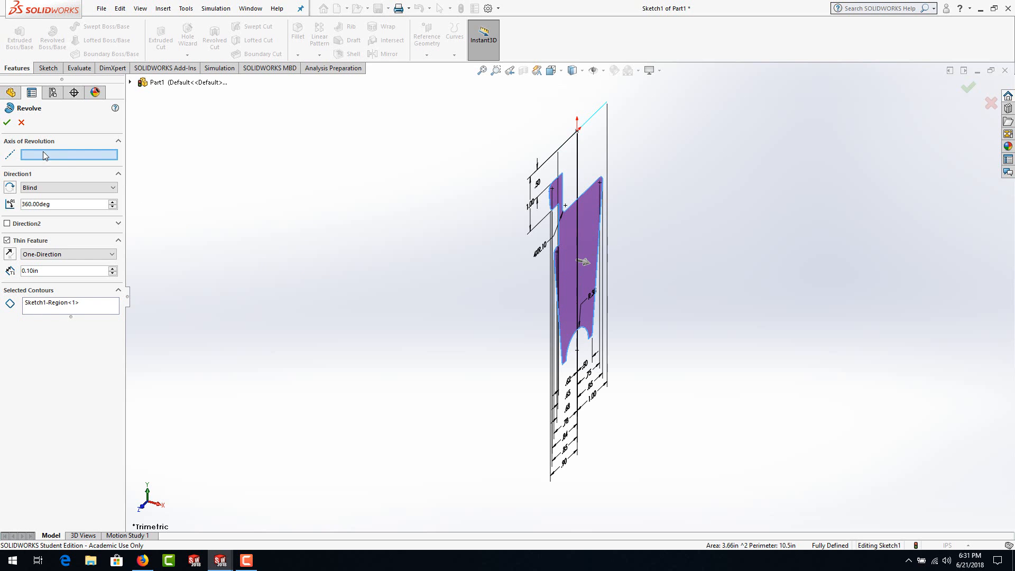
left_click(593, 122)
scroll(590, 299, "up", 2)
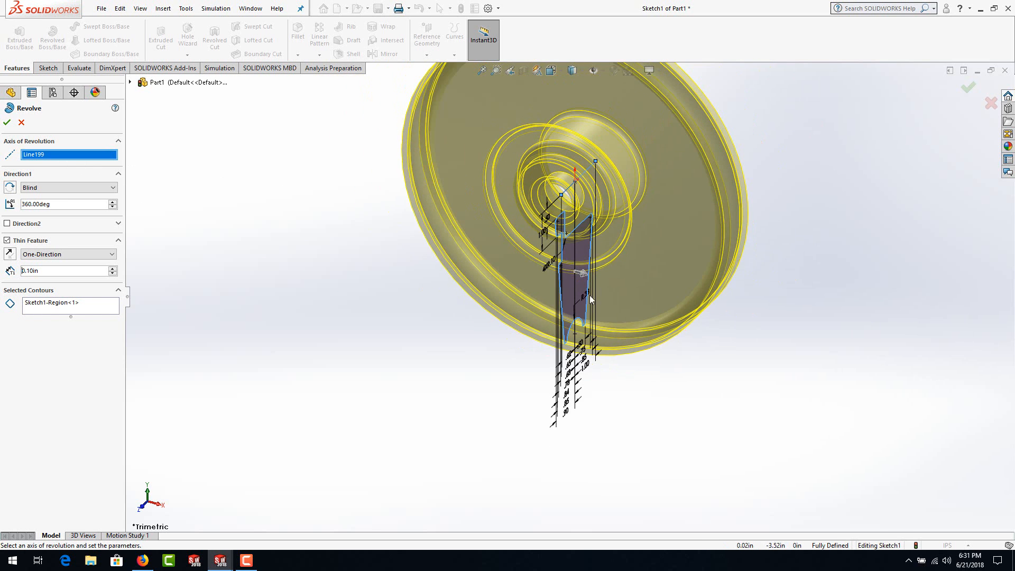
scroll(628, 187, "up", 3)
scroll(627, 158, "down", 2)
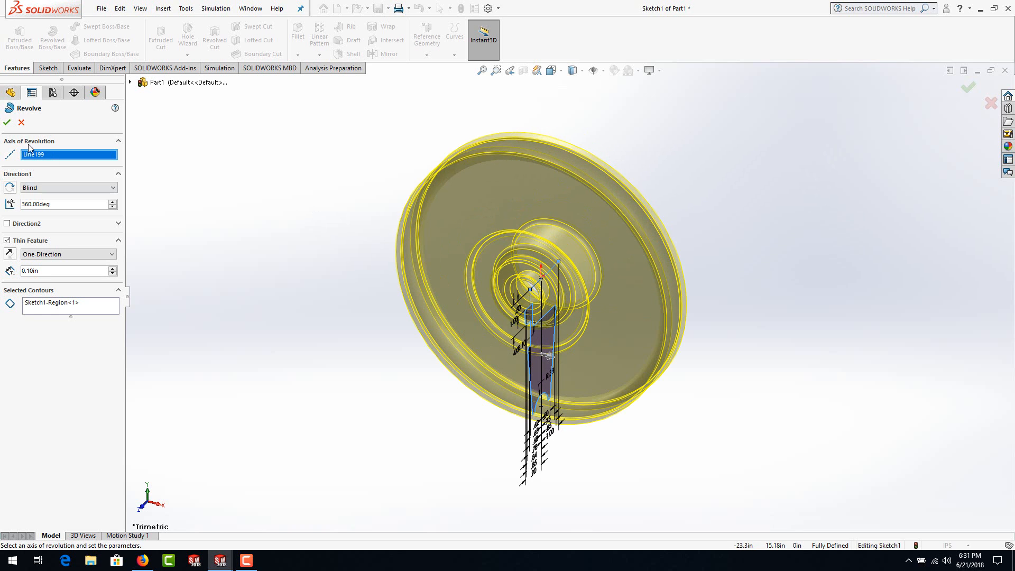
left_click(7, 122)
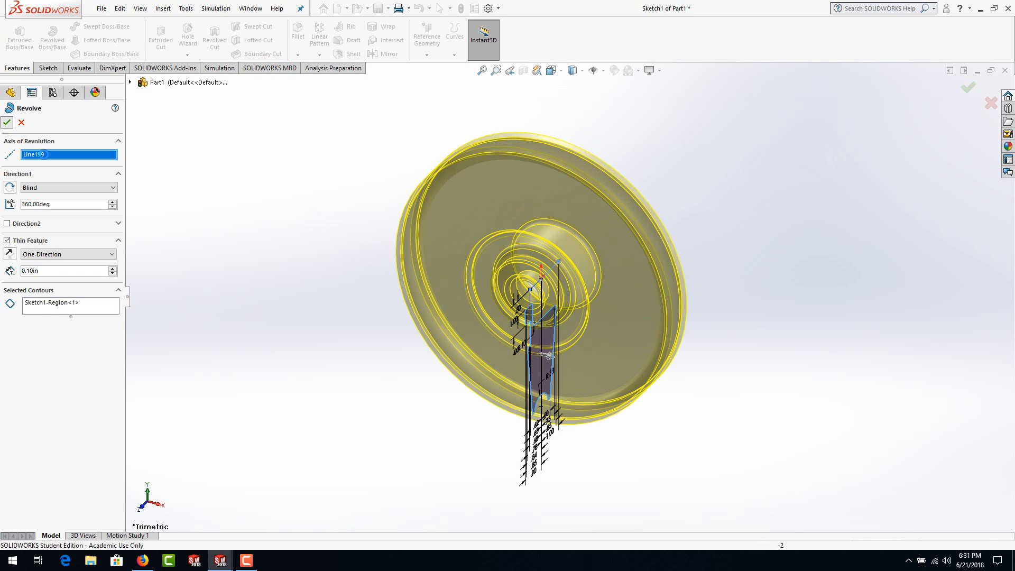
left_click(285, 316)
mouse_move(636, 264)
middle_mouse_down()
mouse_move(519, 293)
mouse_move(487, 391)
mouse_move(648, 415)
mouse_move(652, 401)
mouse_move(487, 312)
mouse_move(648, 387)
mouse_move(535, 293)
mouse_move(526, 271)
middle_mouse_up()
middle_click_drag(570, 334, 492, 305)
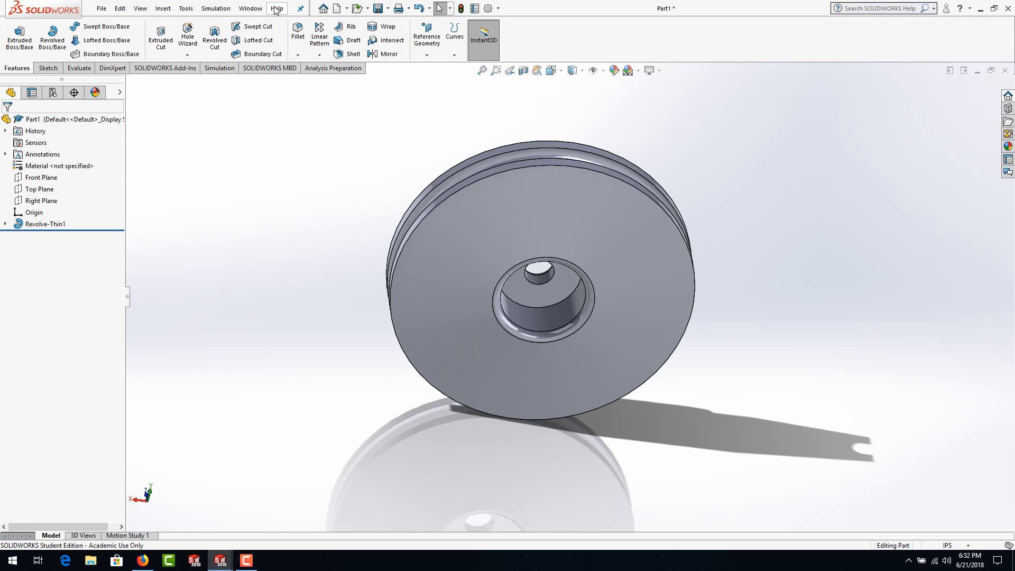
Step: Switch from the part to the open Draw1 drawing with the upper pocket of the wheel's front view in sight
left_click(252, 10)
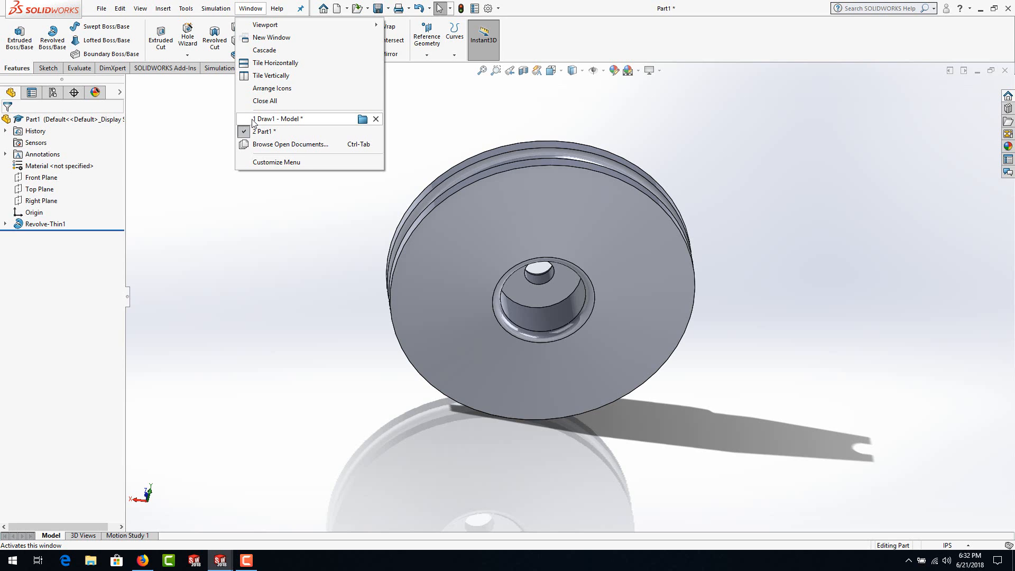
left_click(258, 255)
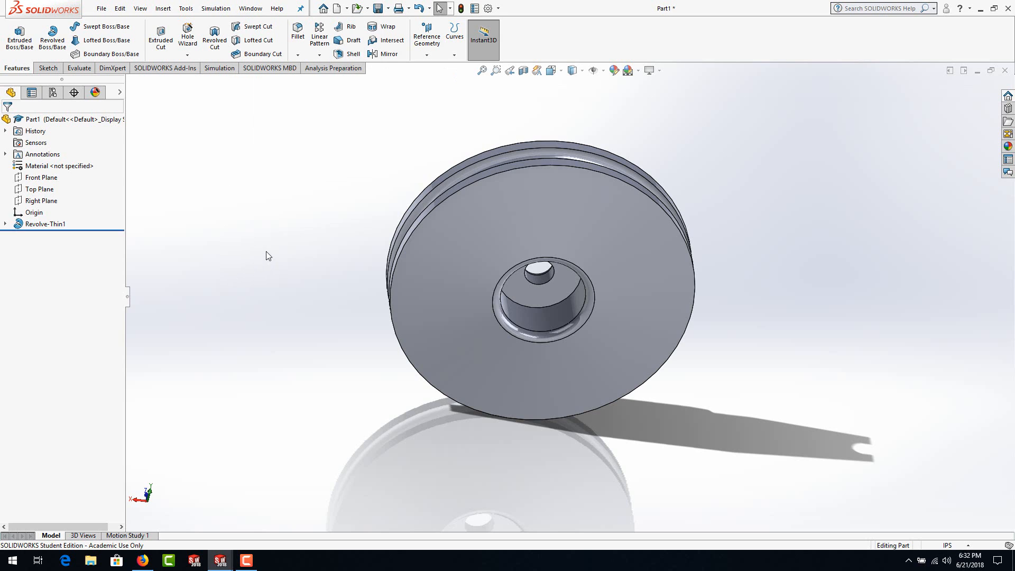
key("ctrl+Tab")
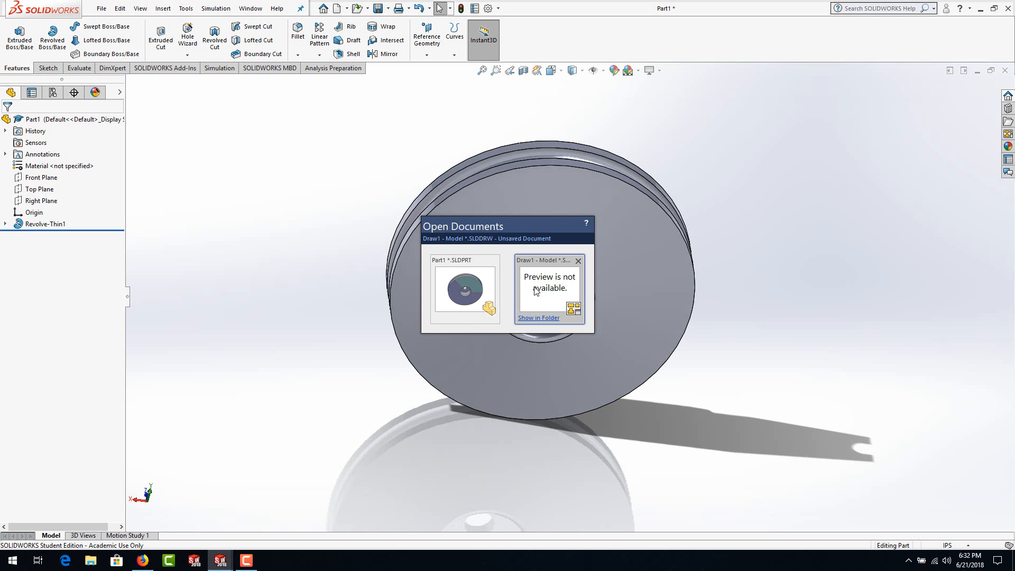
left_click(561, 291)
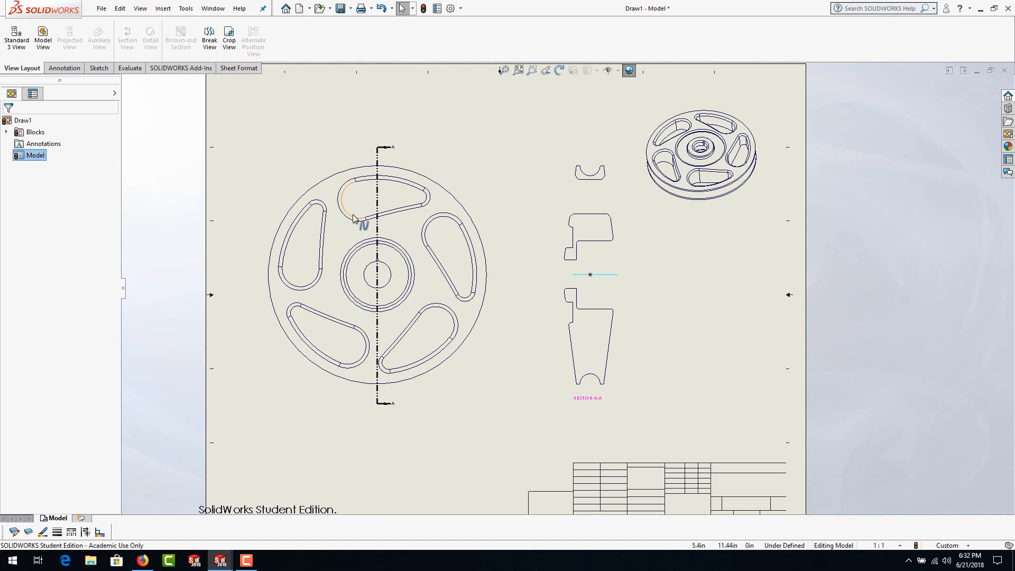
scroll(377, 185, "down", 4)
scroll(429, 206, "down", 1)
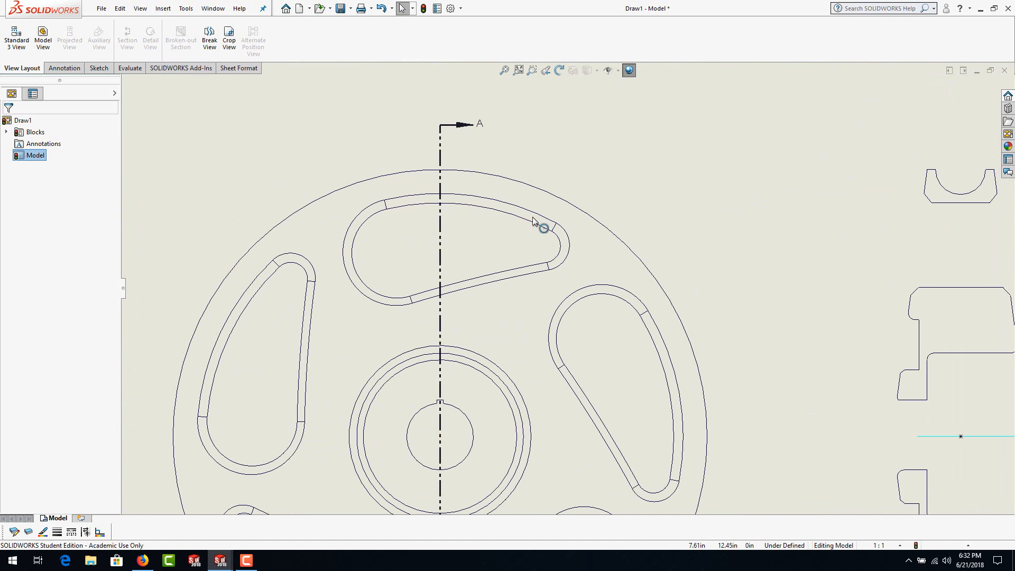
right_click(490, 209)
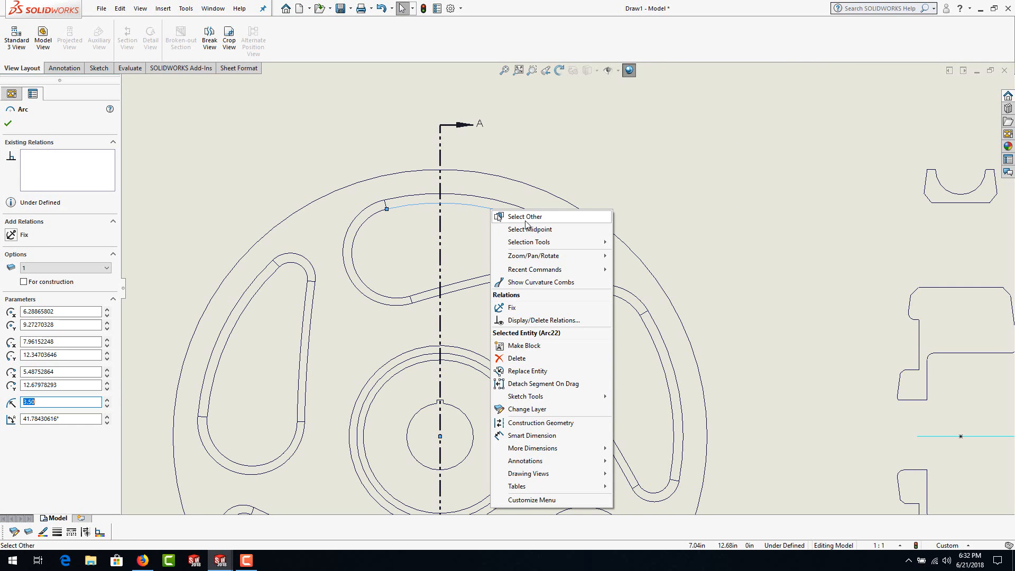
mouse_move(552, 245)
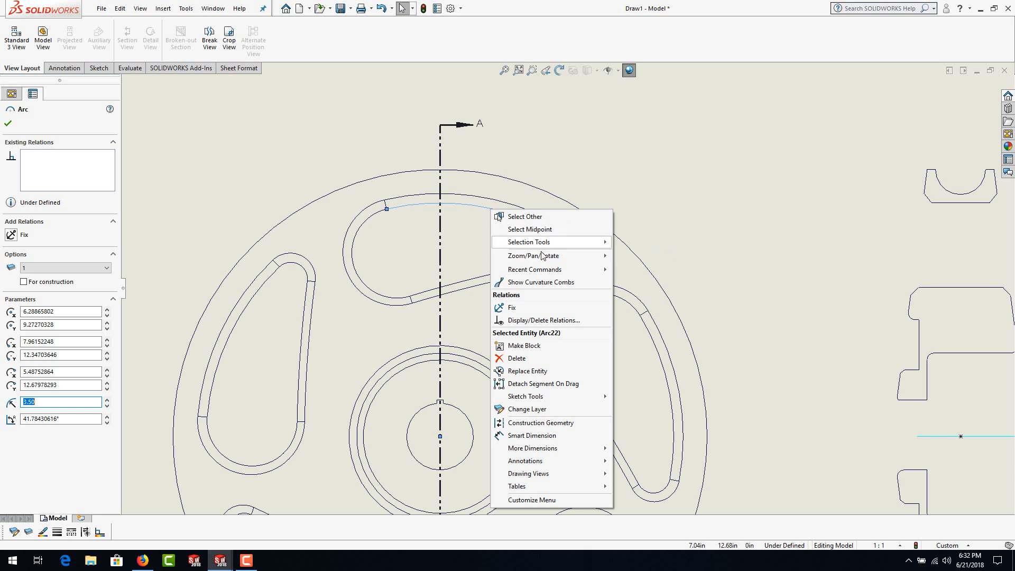
left_click(472, 242)
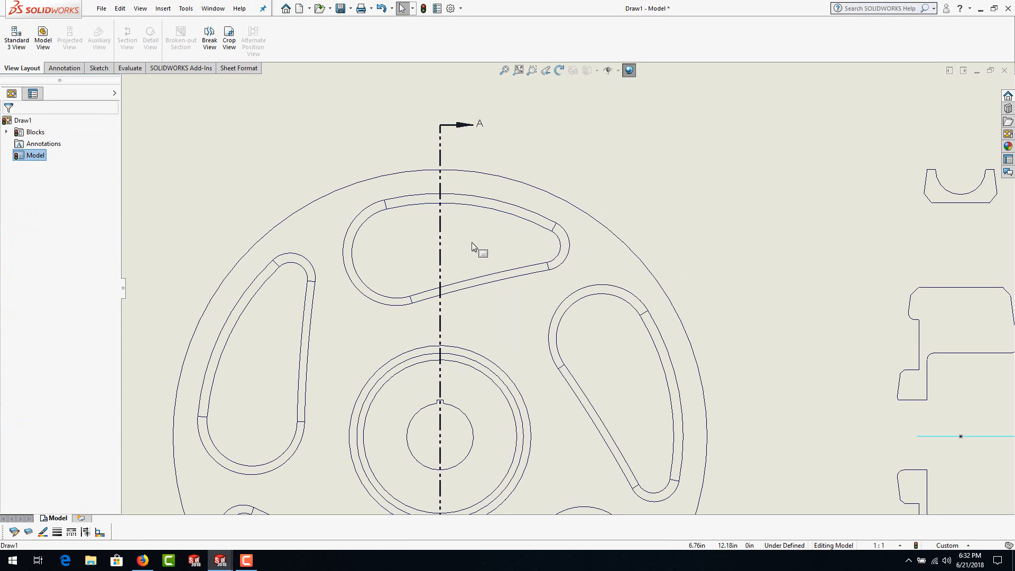
right_click(485, 210)
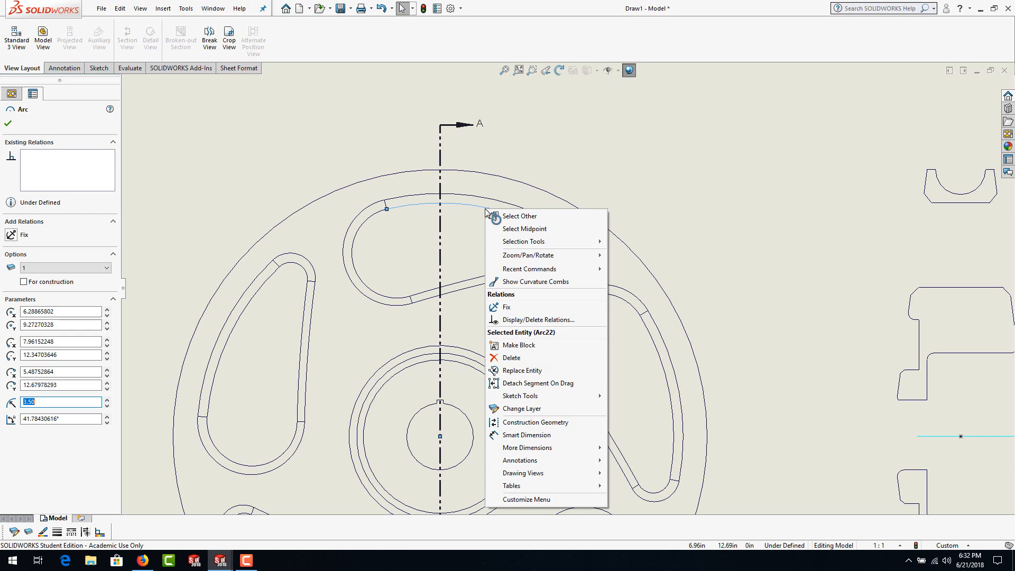
left_click(465, 225)
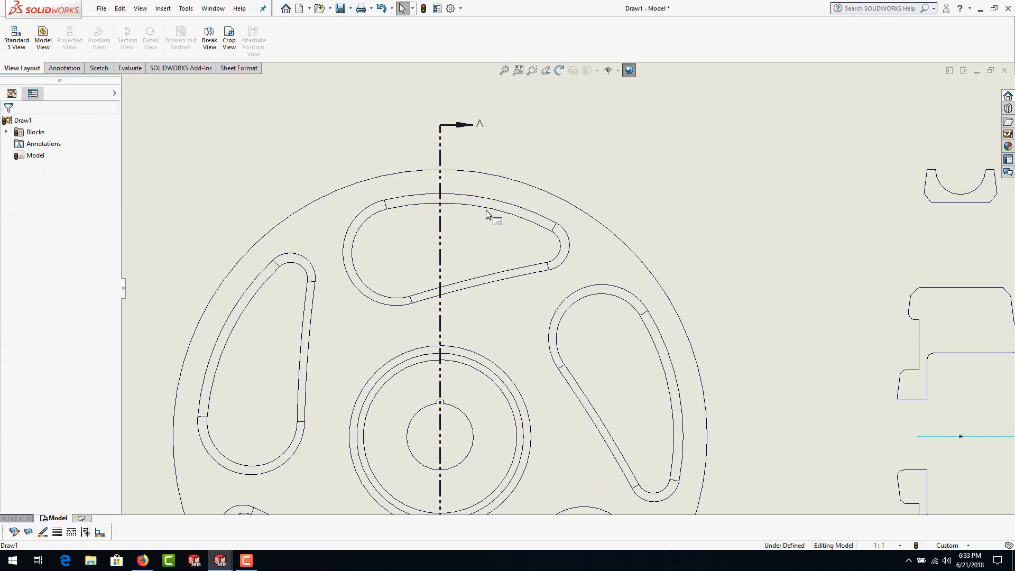
Step: Select the four inner outline entities of the upper pocket in the wheel's front view, copy them and clear the selection
left_click(486, 210)
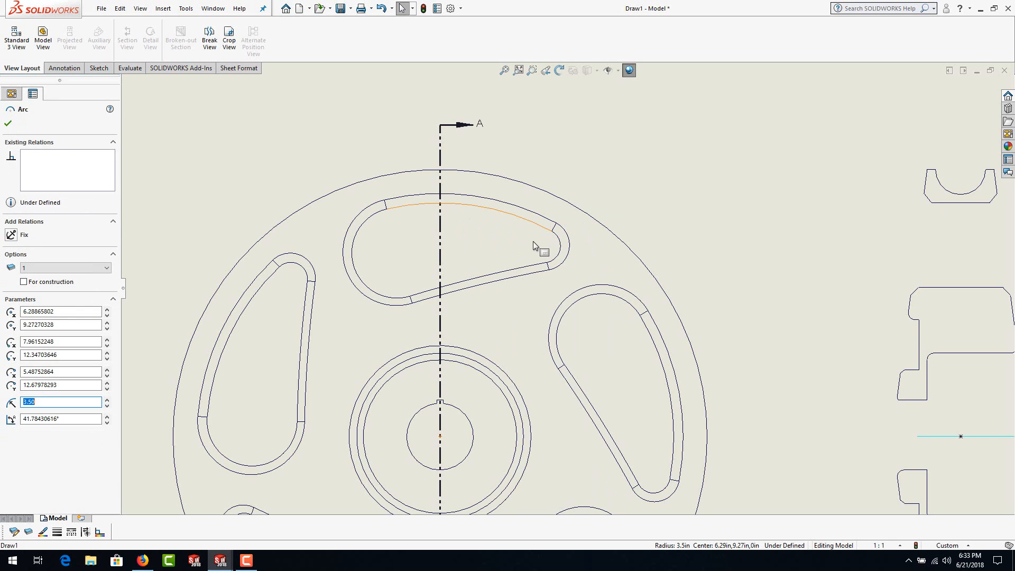
left_click(561, 249, "ctrl")
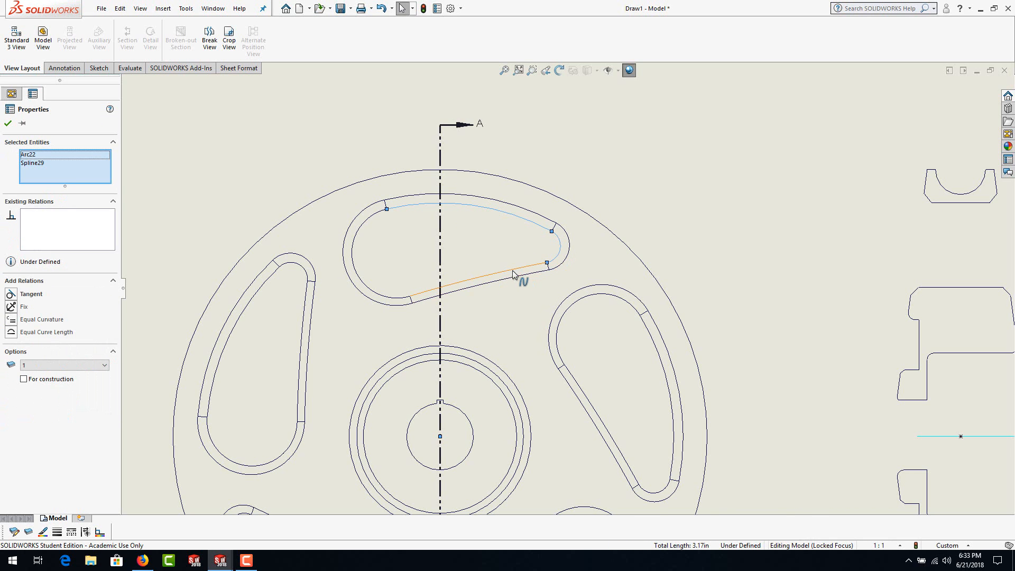
left_click(512, 271, "ctrl")
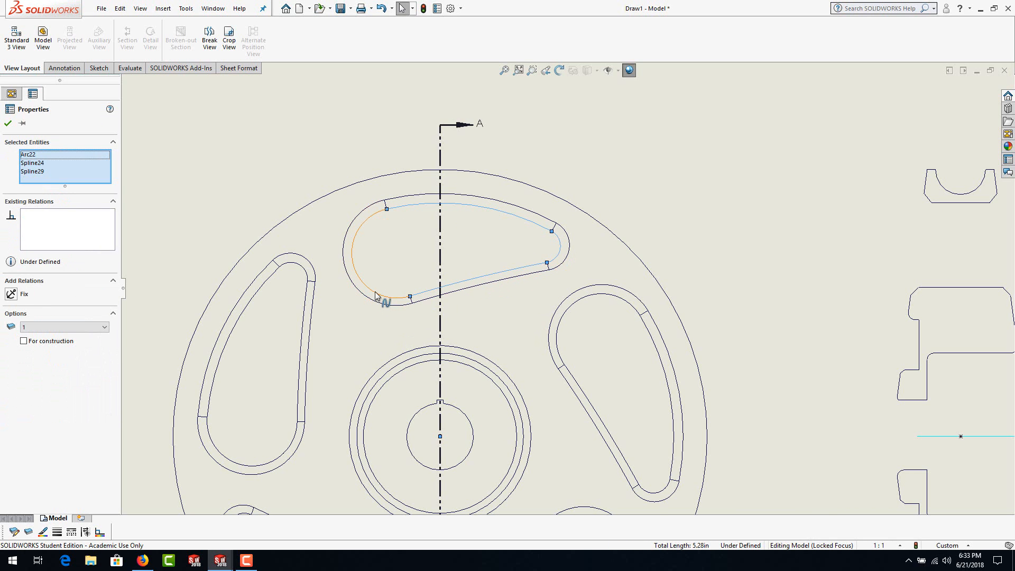
left_click(384, 301, "ctrl")
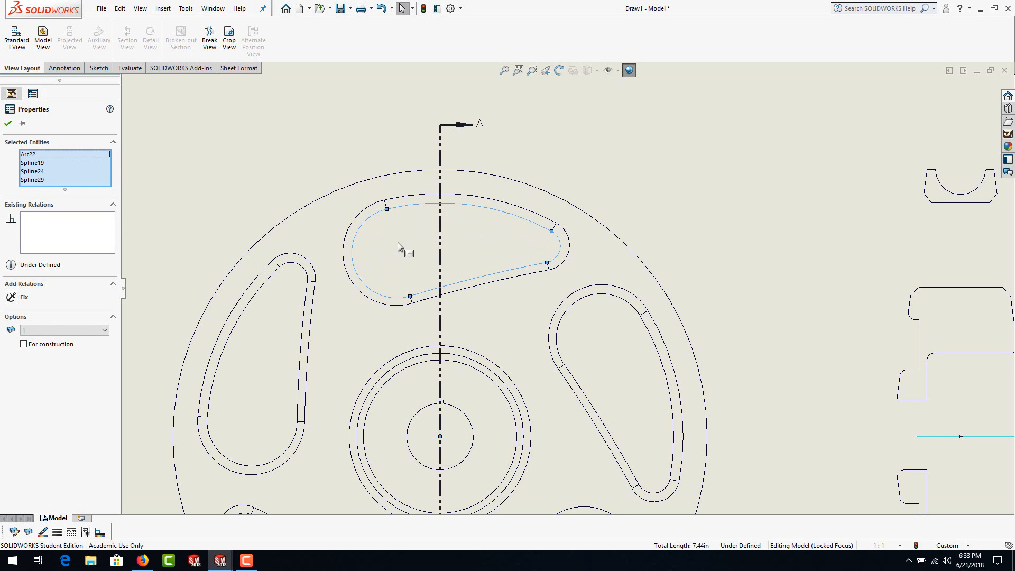
left_click(120, 9)
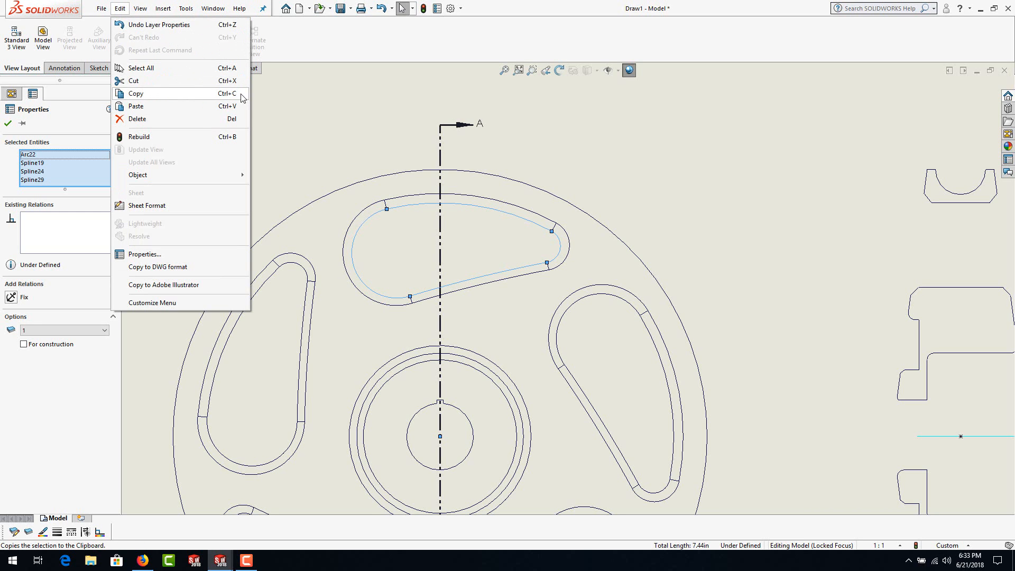
left_click(142, 96)
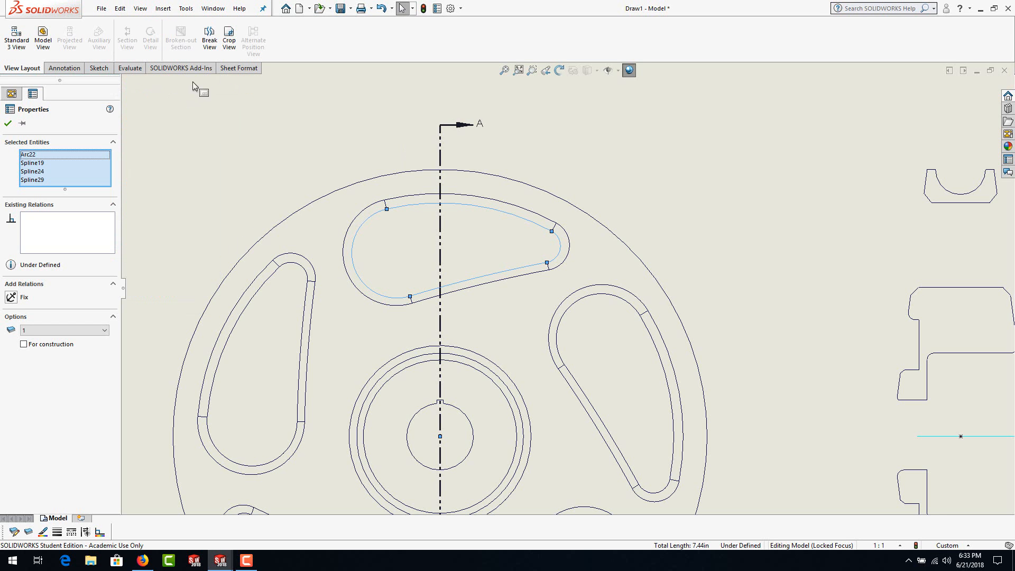
left_click(229, 120)
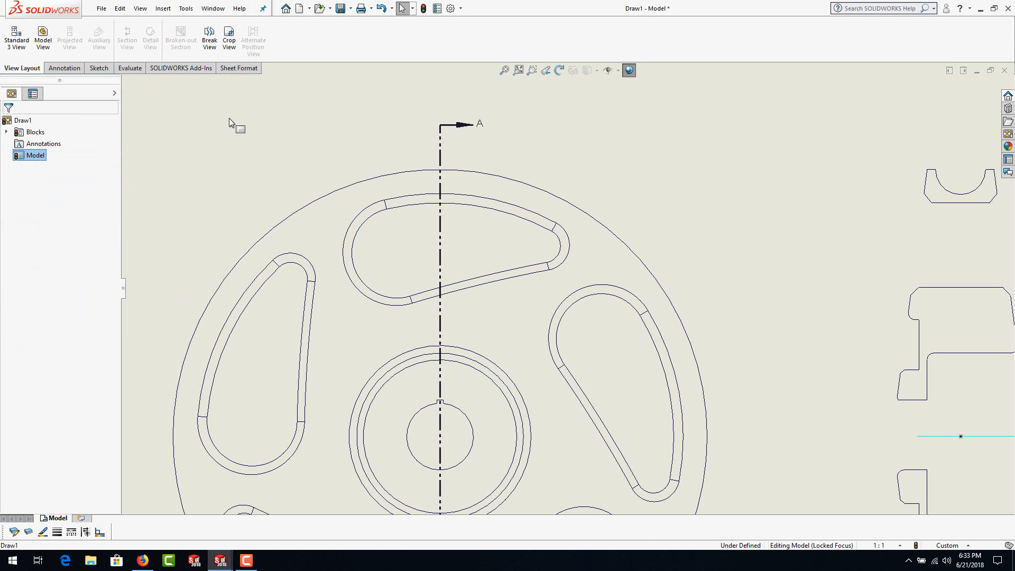
Step: Return to Part1, paste the copied pocket outline onto the Front Plane and show the model in the Front view
key("ctrl+Tab")
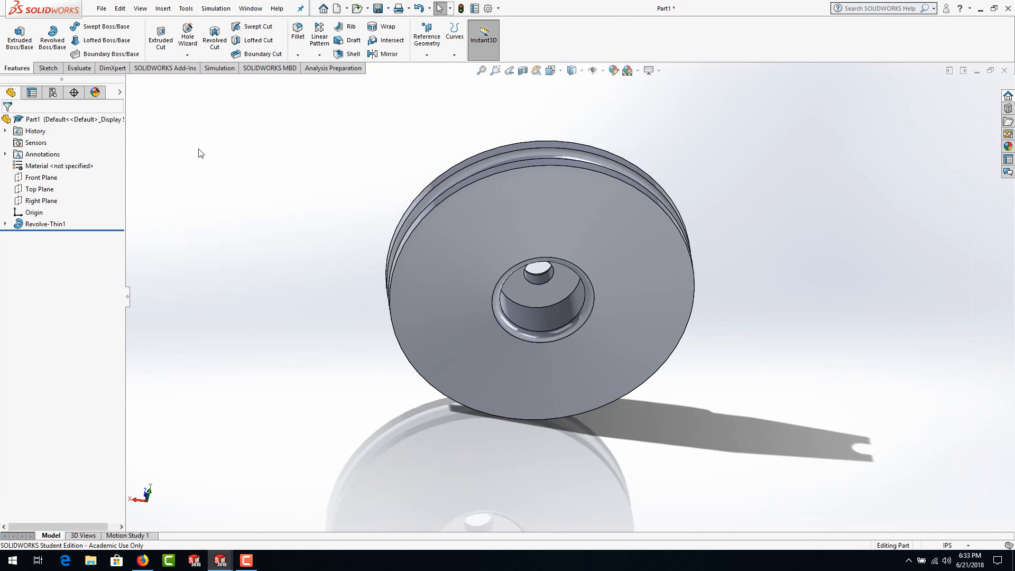
left_click(43, 181)
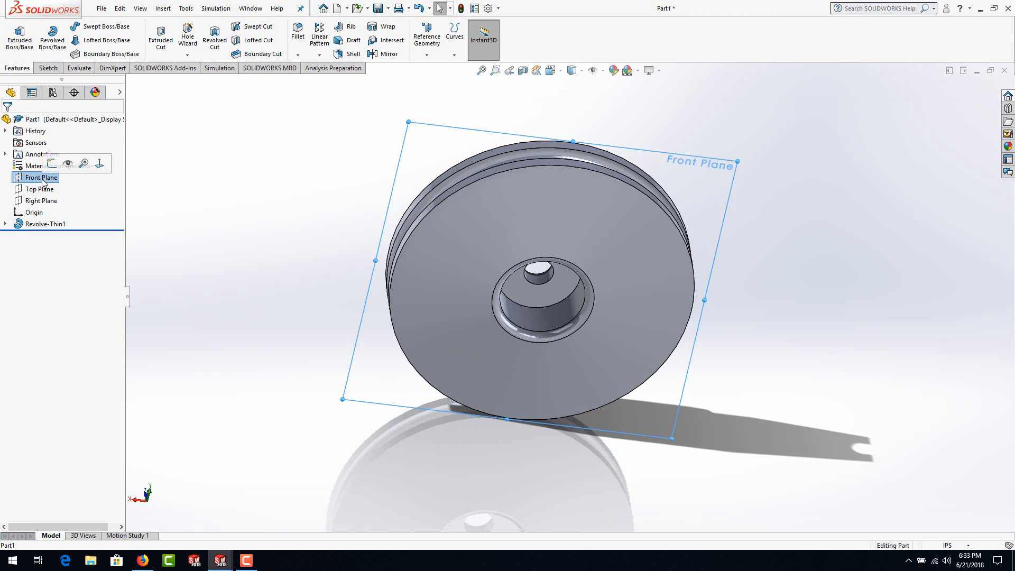
left_click(120, 9)
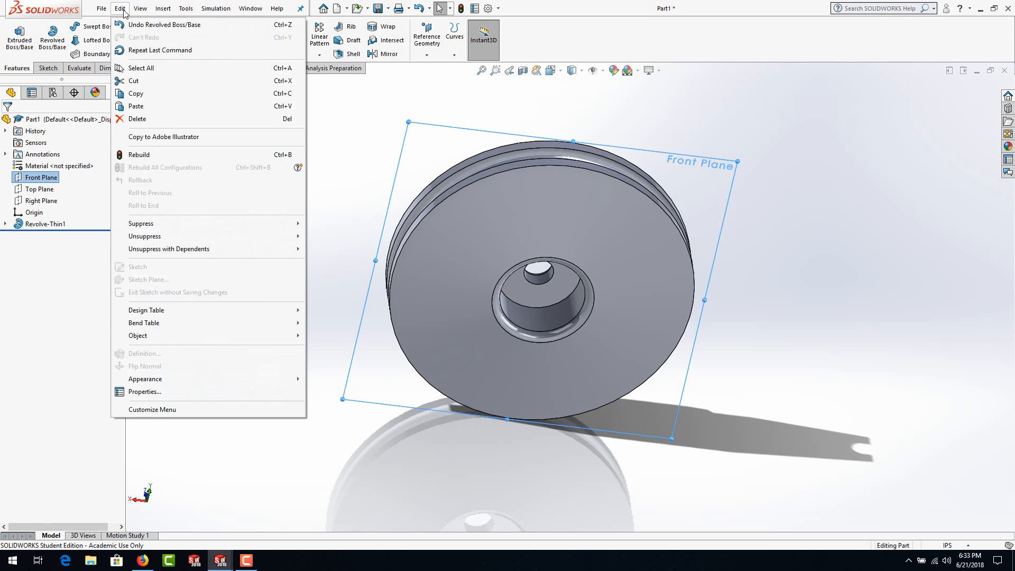
left_click(137, 106)
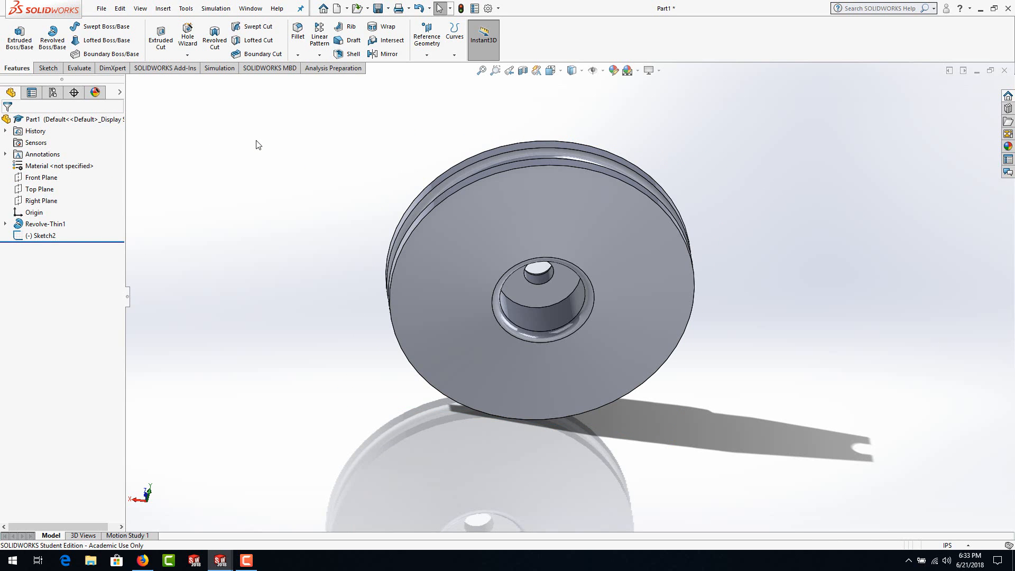
key("f")
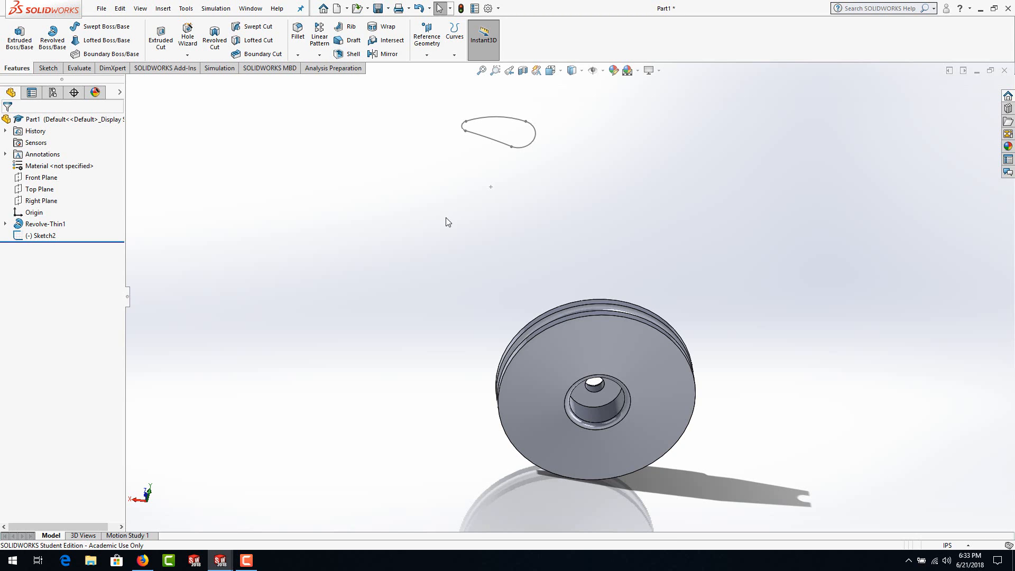
key("space")
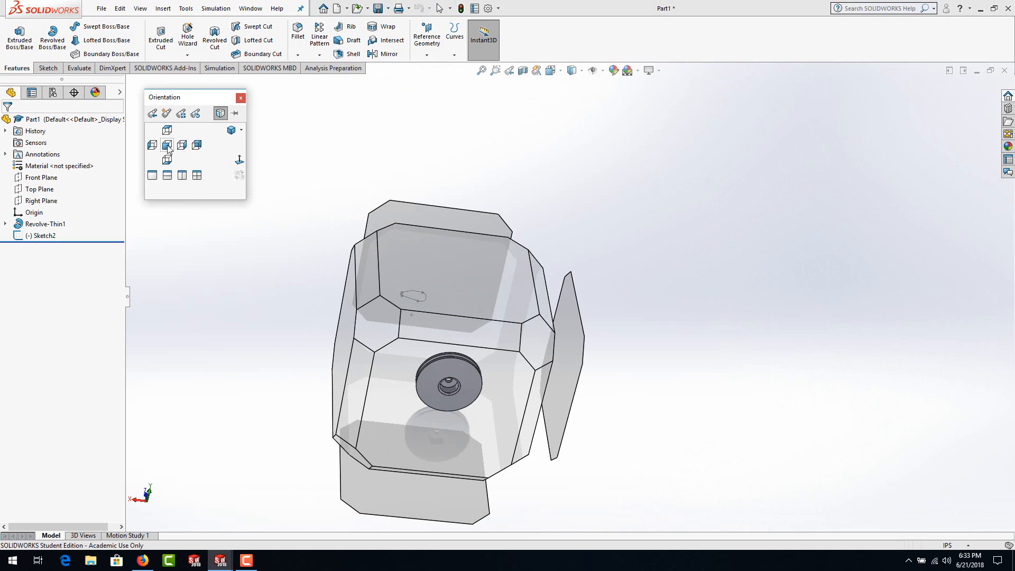
left_click(169, 149)
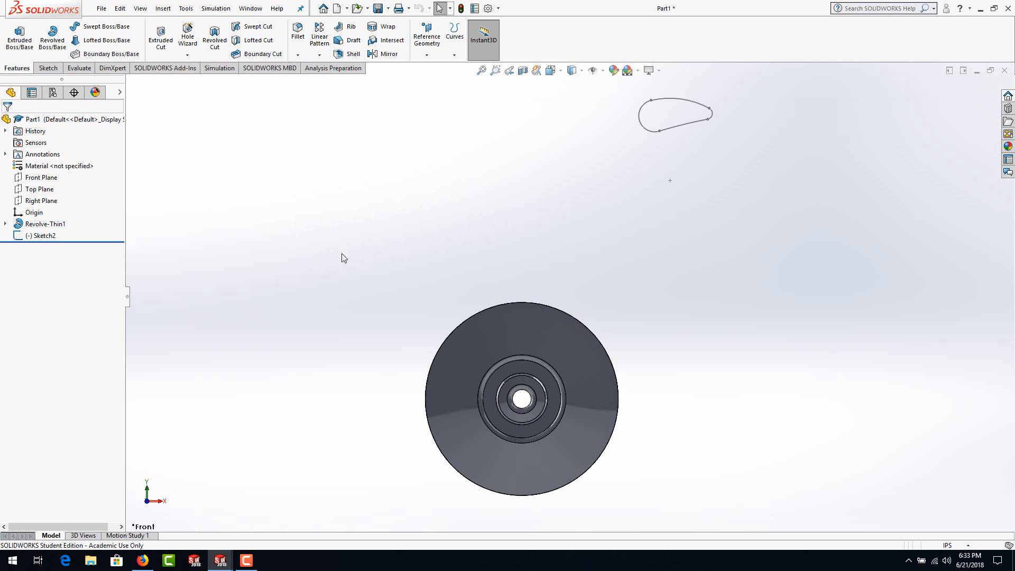
Step: Open the pasted pocket sketch for editing, select its whole outline and move it from its center point onto the origin
double_click(682, 124)
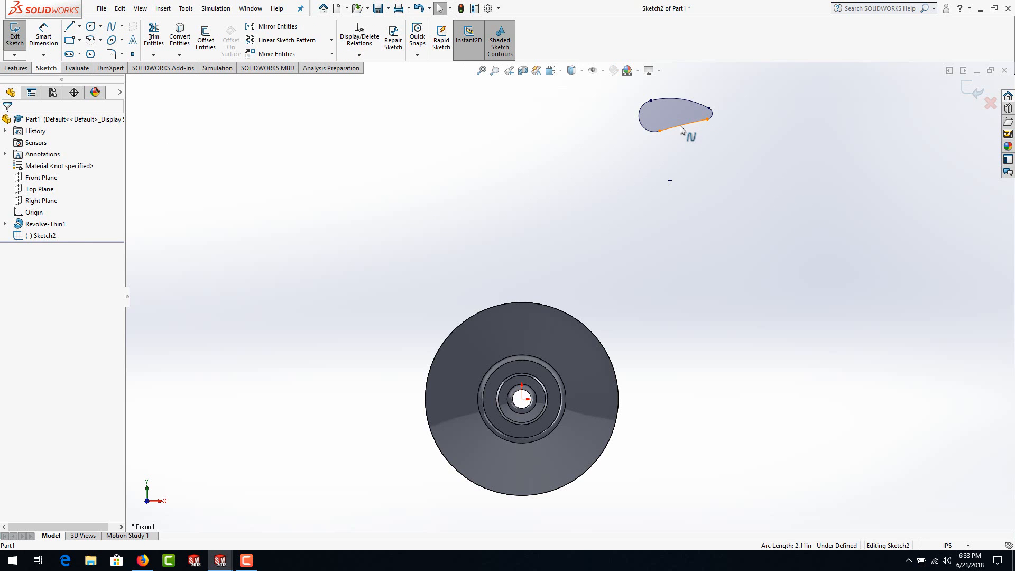
right_click(681, 127)
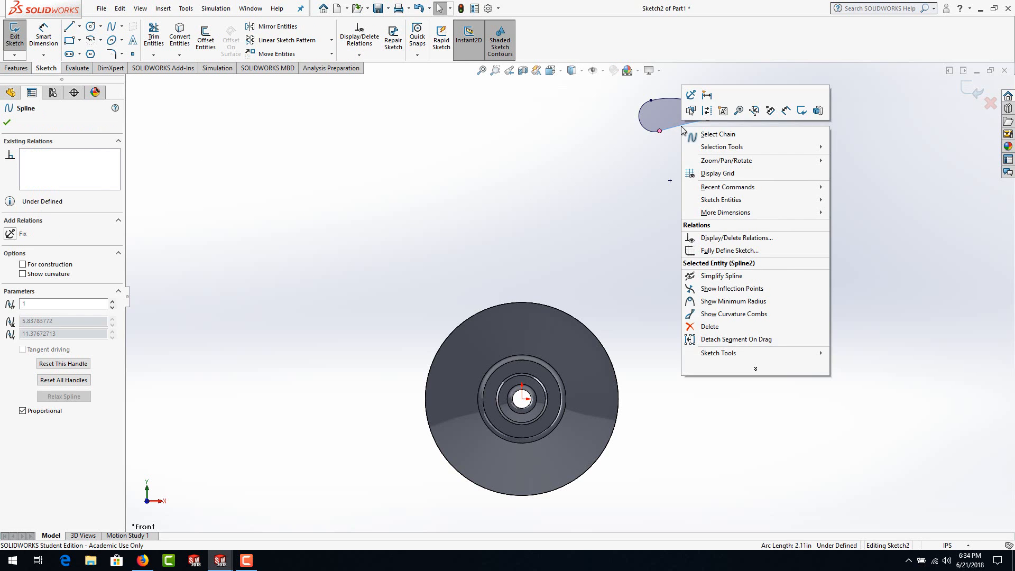
left_click(620, 179)
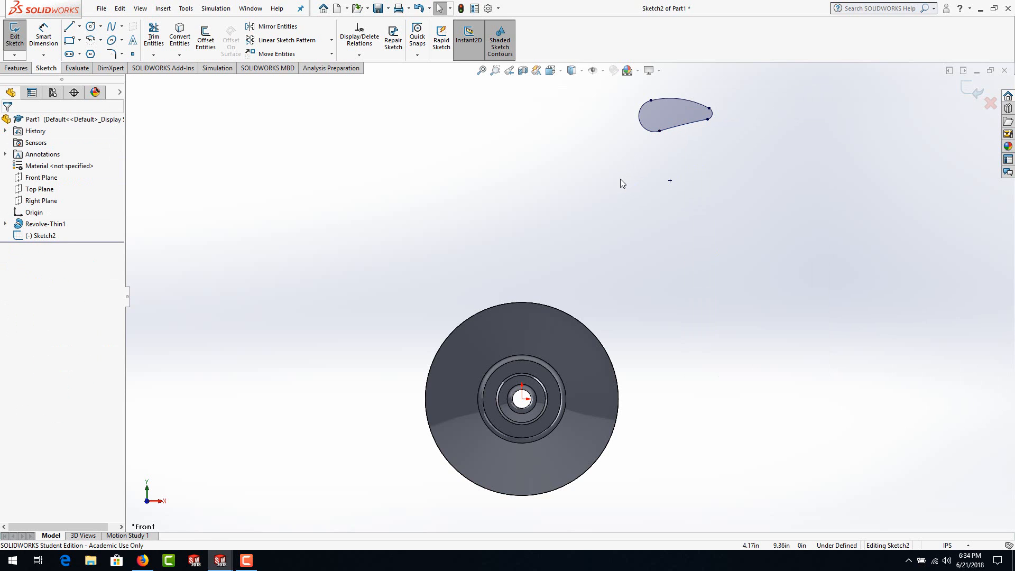
right_click(44, 240)
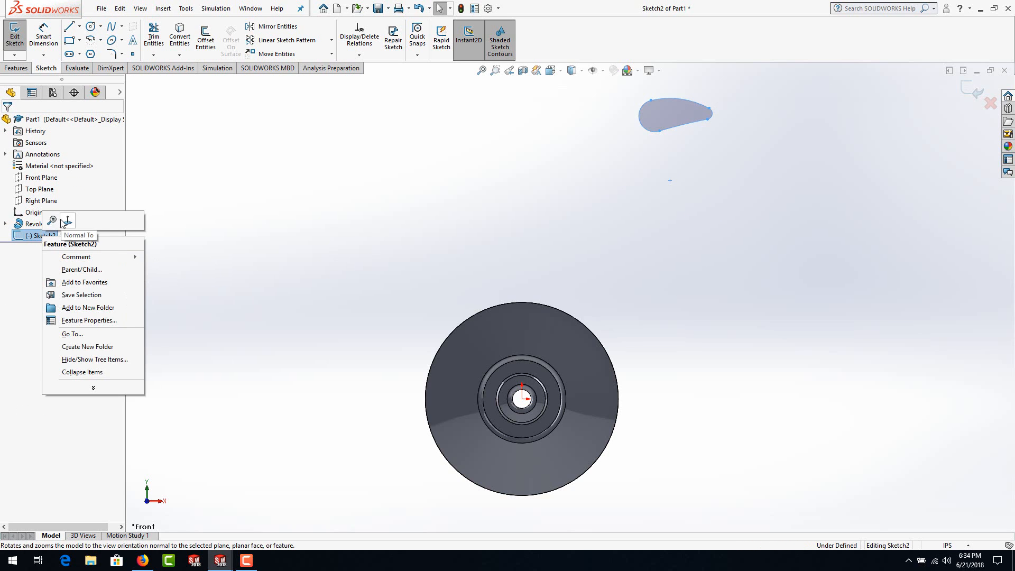
left_click(376, 244)
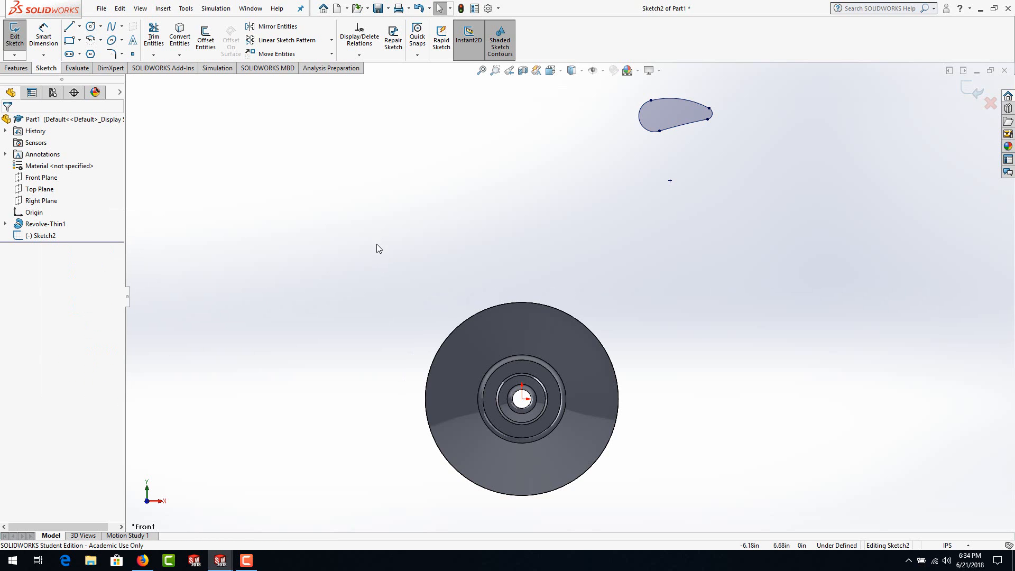
left_click_drag(616, 88, 753, 218)
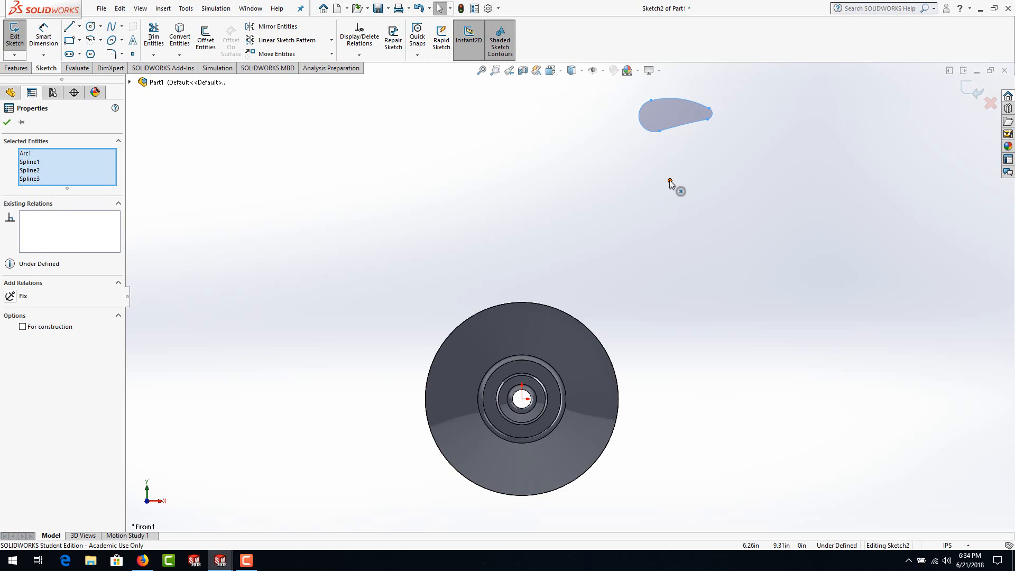
mouse_move(670, 180)
left_mouse_down("ctrl")
mouse_move(547, 324)
mouse_move(523, 401)
left_mouse_up("ctrl")
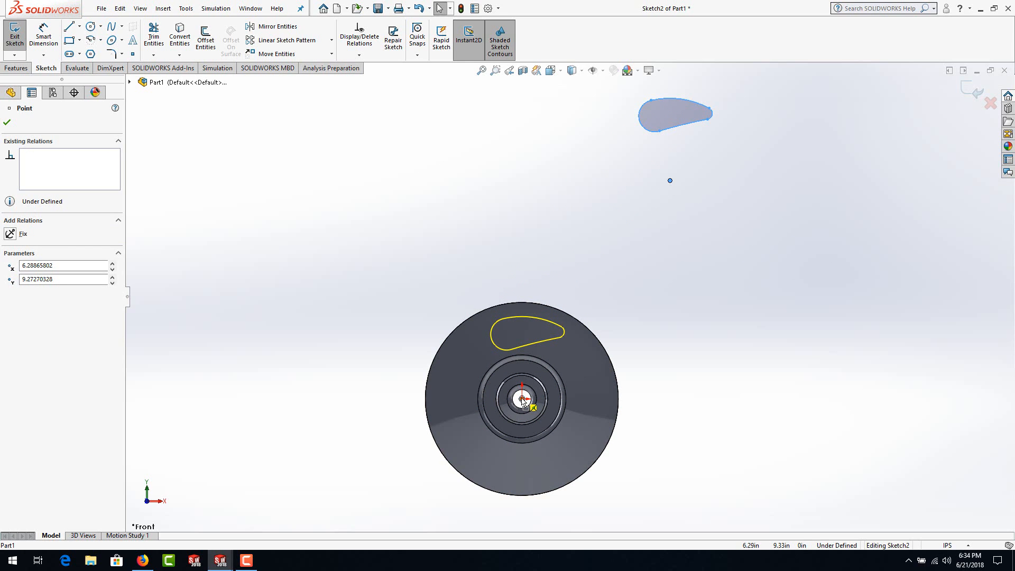
left_click_drag(523, 401, 523, 400, "ctrl")
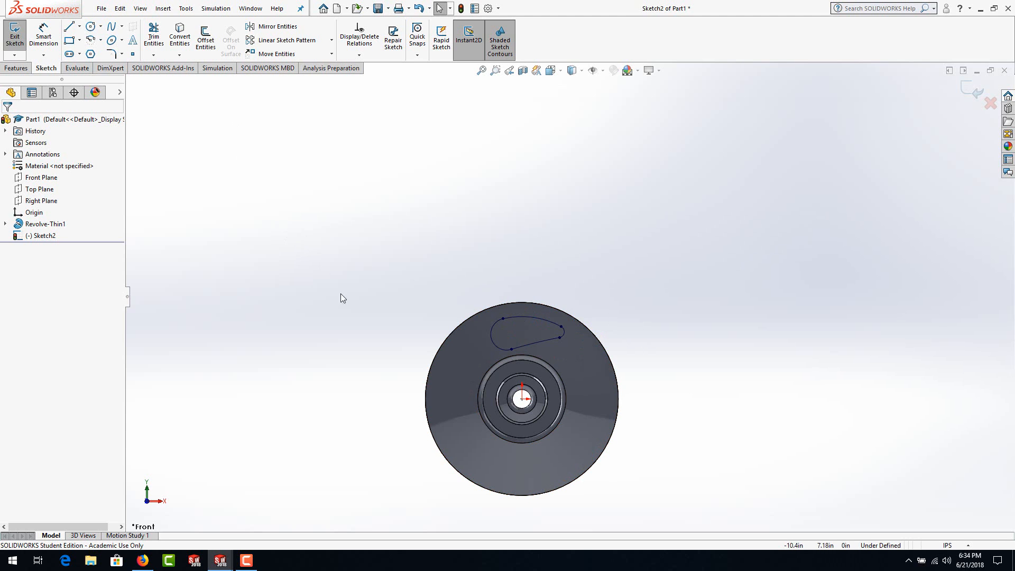
Step: Fully define all entities of the pocket sketch with calculated relations and baseline dimensions from the origin
right_click(540, 317)
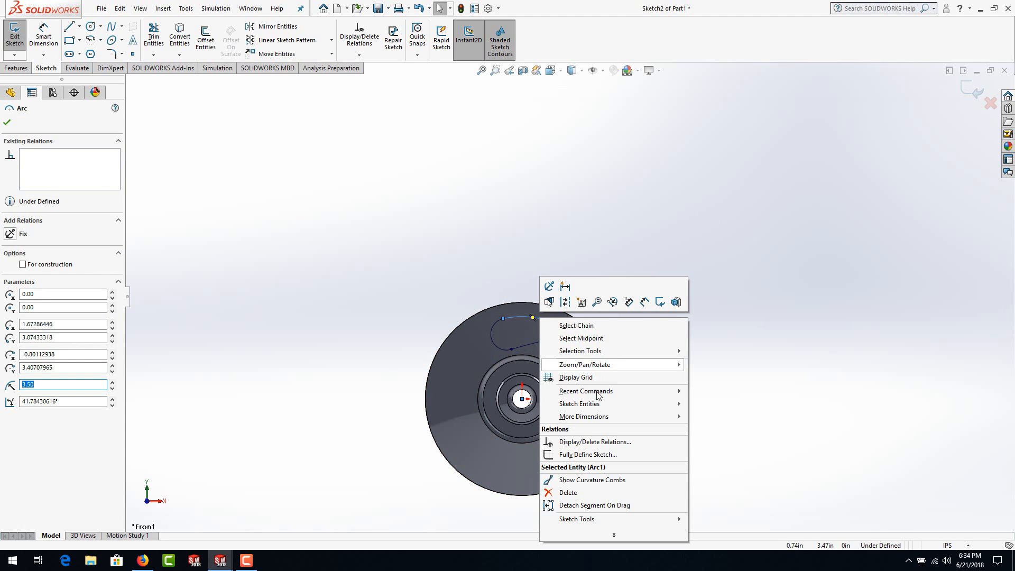
left_click(570, 455)
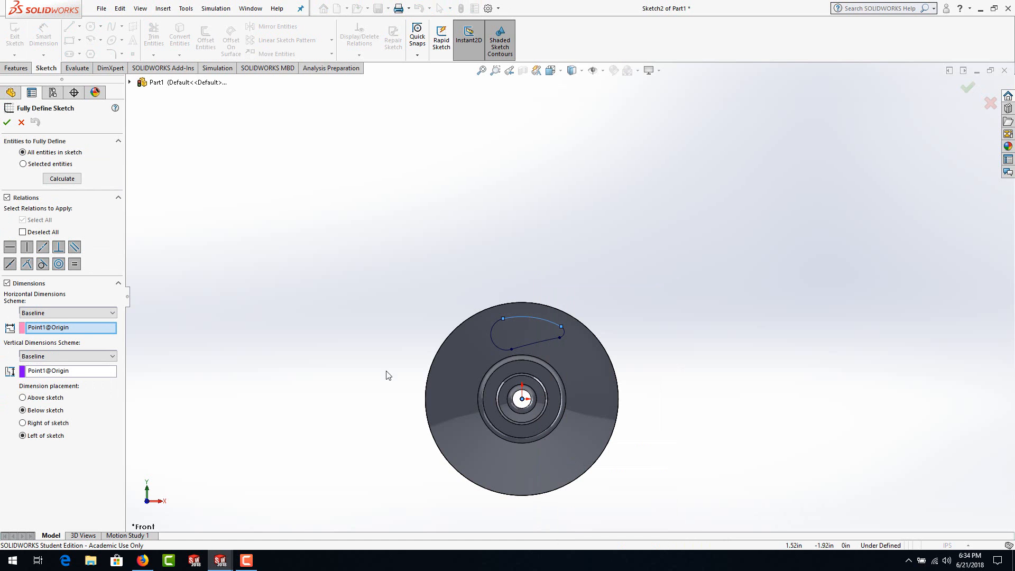
left_click(62, 178)
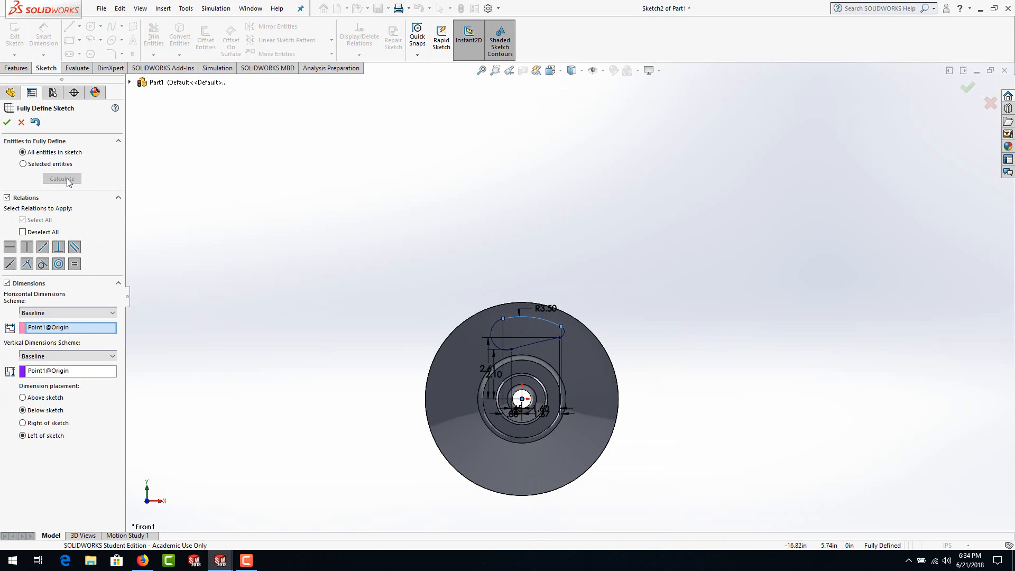
left_click(7, 123)
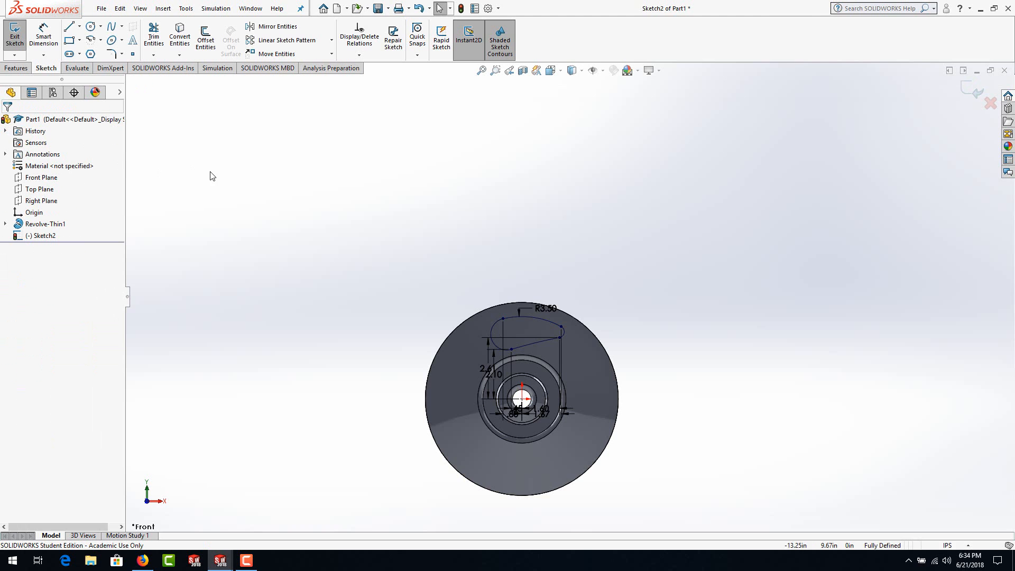
Step: Cut the pocket outline through the wheel with an Extruded Cut set to Through All - Both
left_click(17, 69)
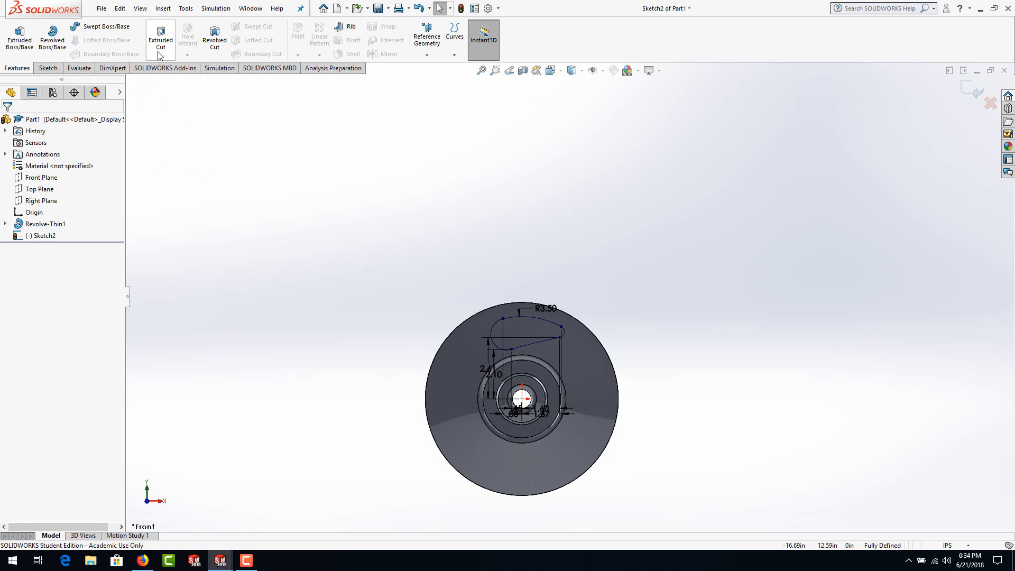
left_click(160, 38)
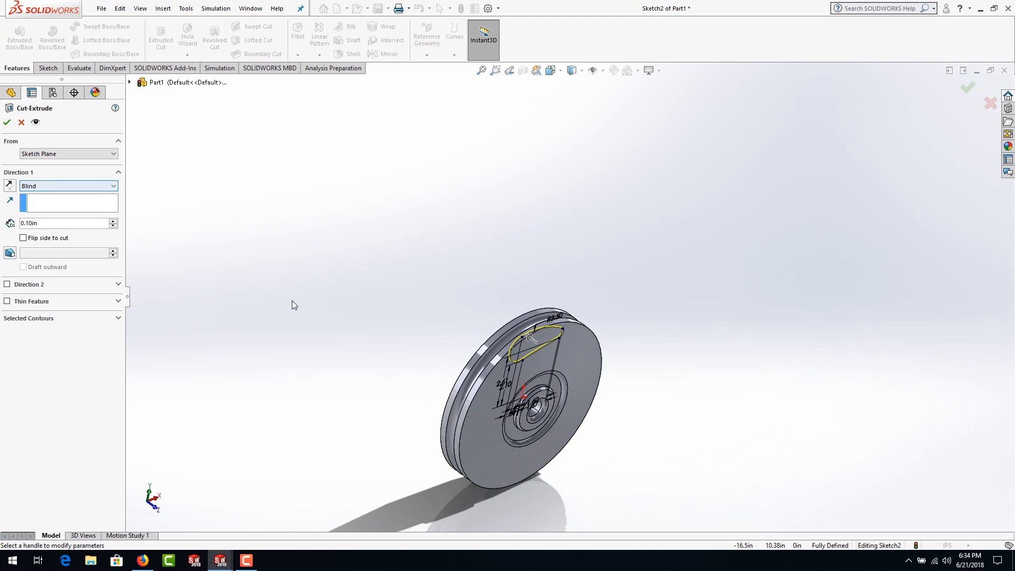
middle_click_drag(291, 303, 295, 270)
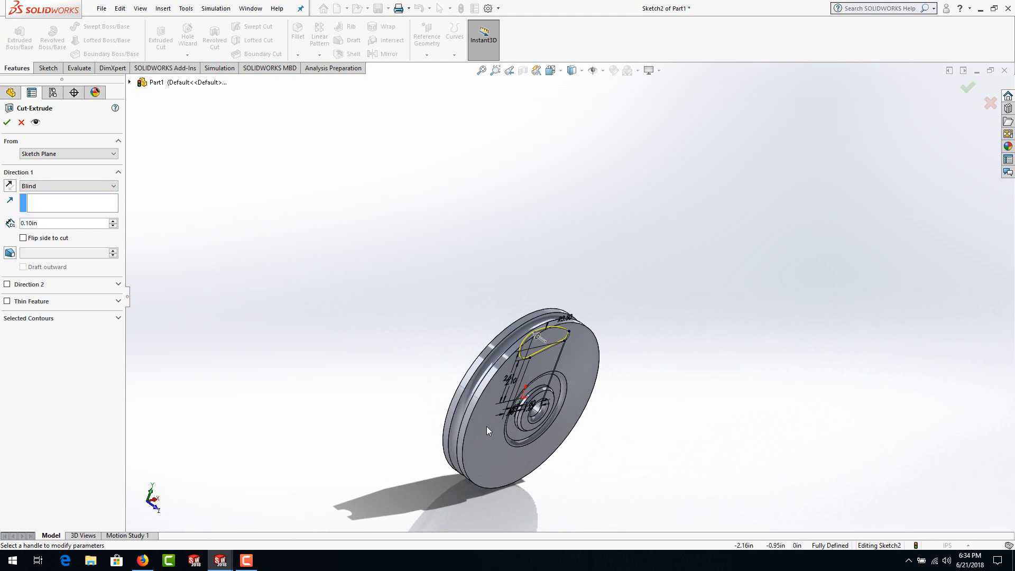
scroll(519, 424, "down", 4)
mouse_move(544, 218)
middle_mouse_down()
mouse_move(567, 231)
mouse_move(540, 217)
middle_mouse_up()
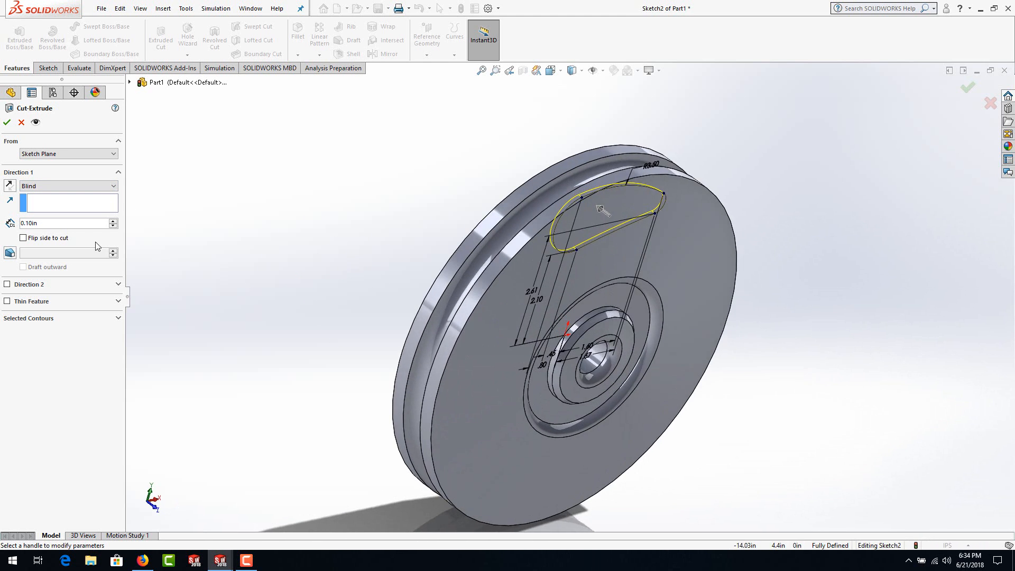
left_click(115, 188)
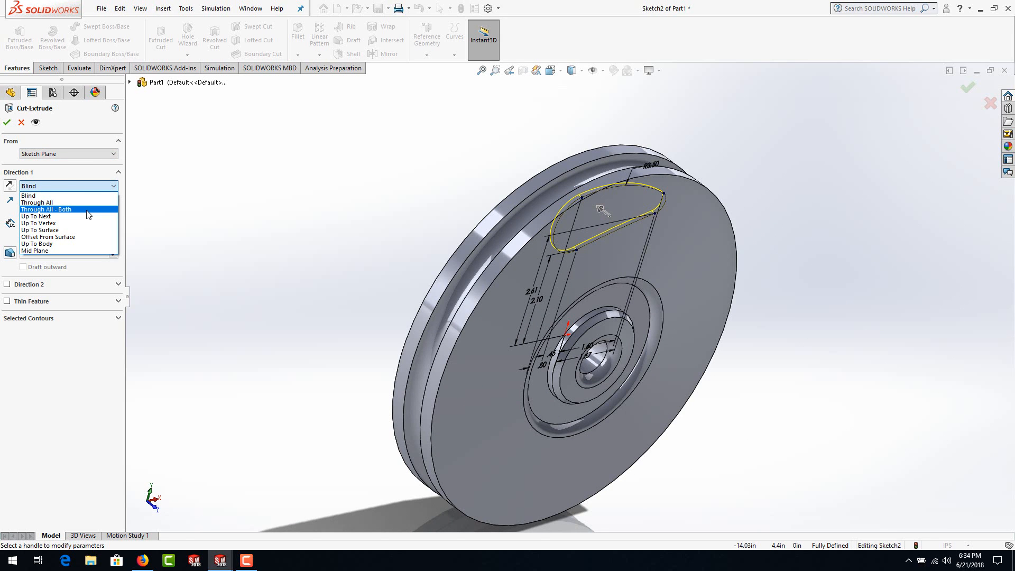
left_click(88, 210)
middle_click_drag(206, 270, 247, 296)
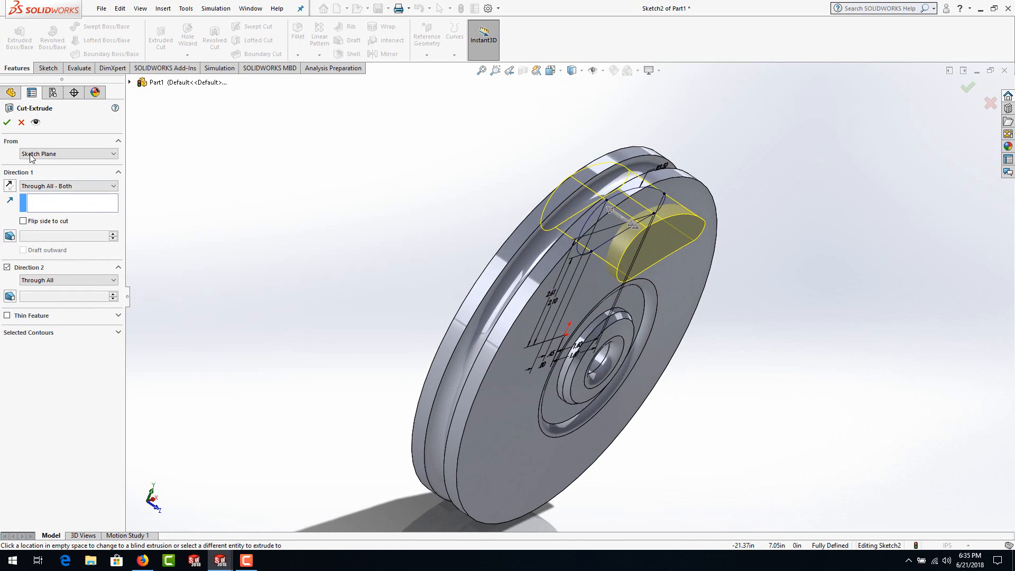
left_click(7, 123)
Step: Examine the interior of the cut pocket and review the thin revolve's settings and section profile
middle_click_drag(324, 283, 228, 344)
scroll(630, 228, "down", 3)
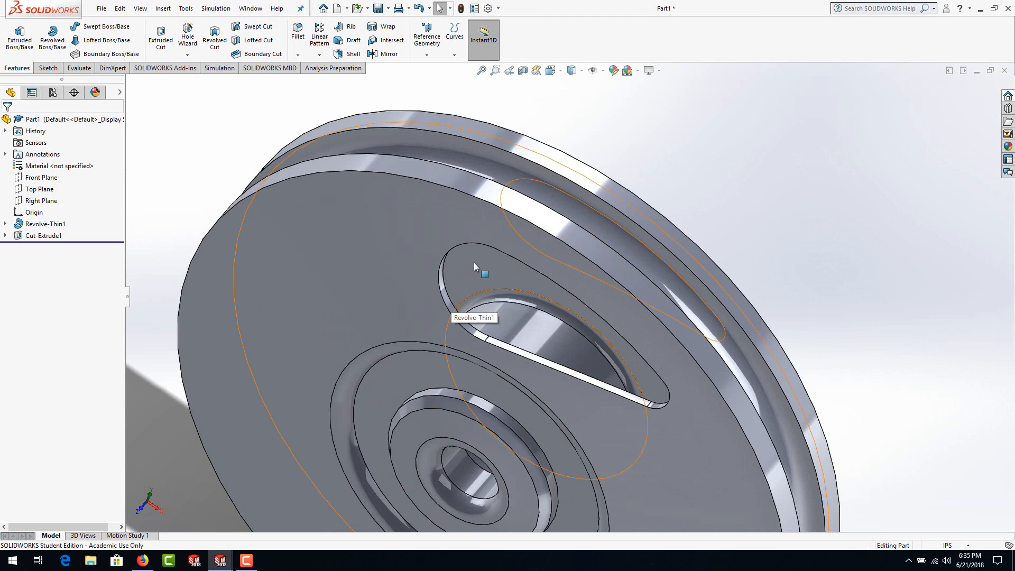
scroll(474, 257, "up", 5)
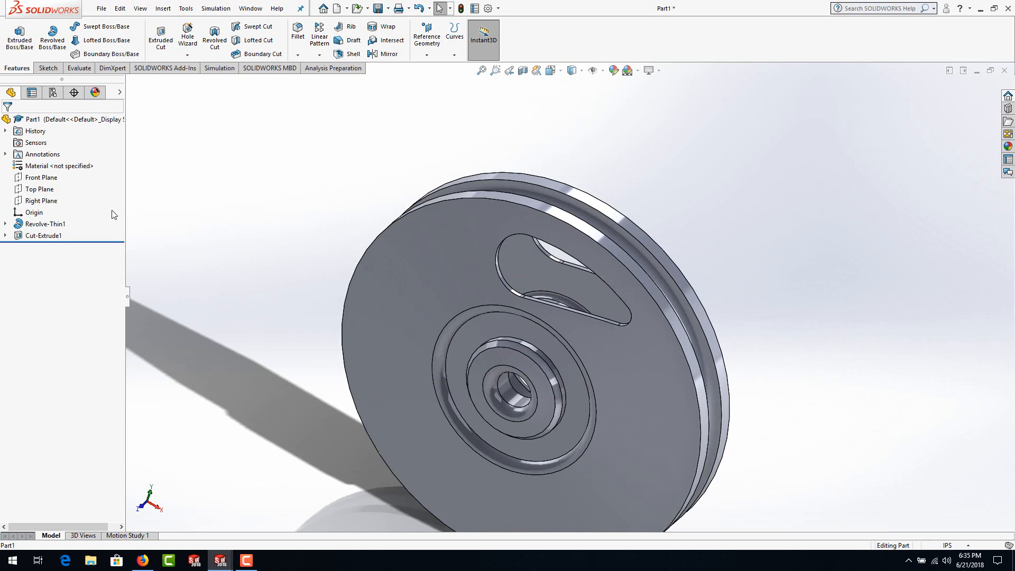
right_click(56, 226)
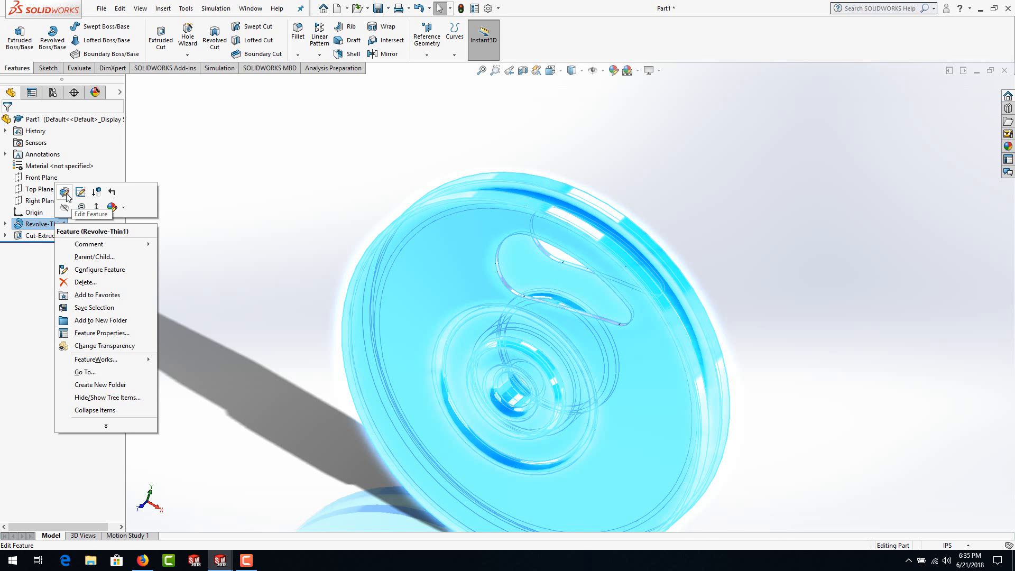
left_click(65, 192)
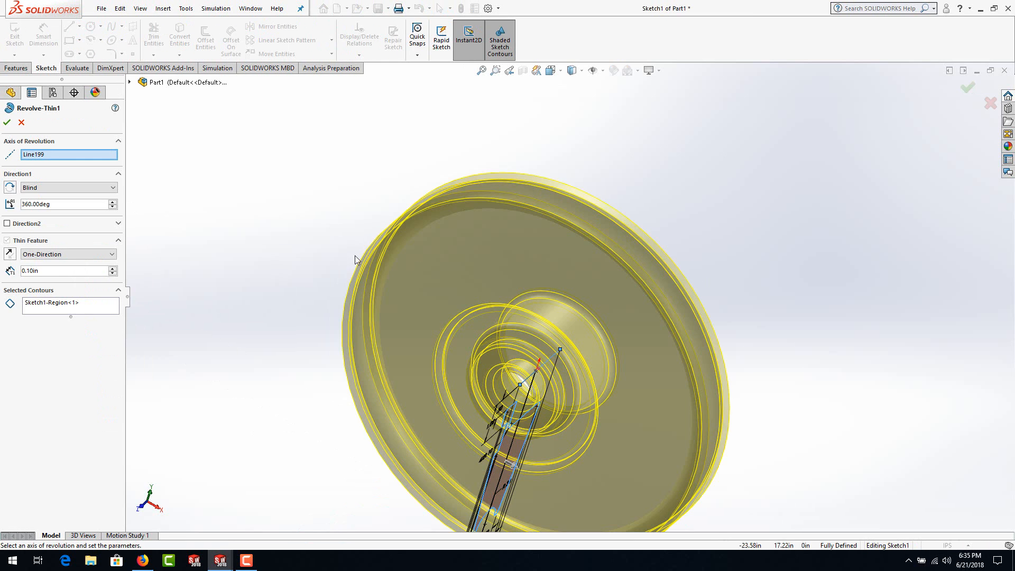
middle_click_drag(449, 244, 464, 426)
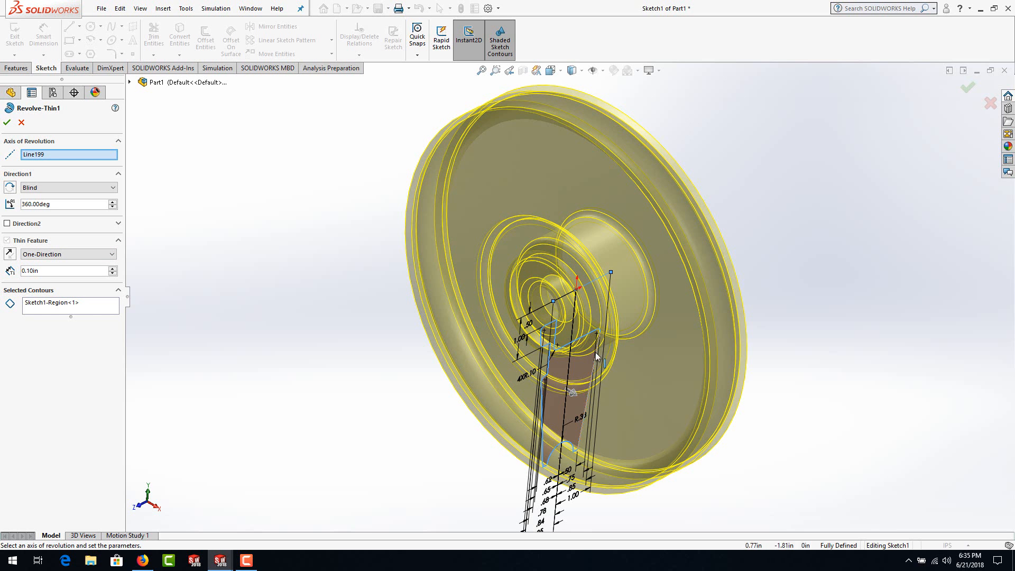
mouse_move(597, 359)
middle_mouse_down()
mouse_move(541, 283)
mouse_move(597, 331)
middle_mouse_up()
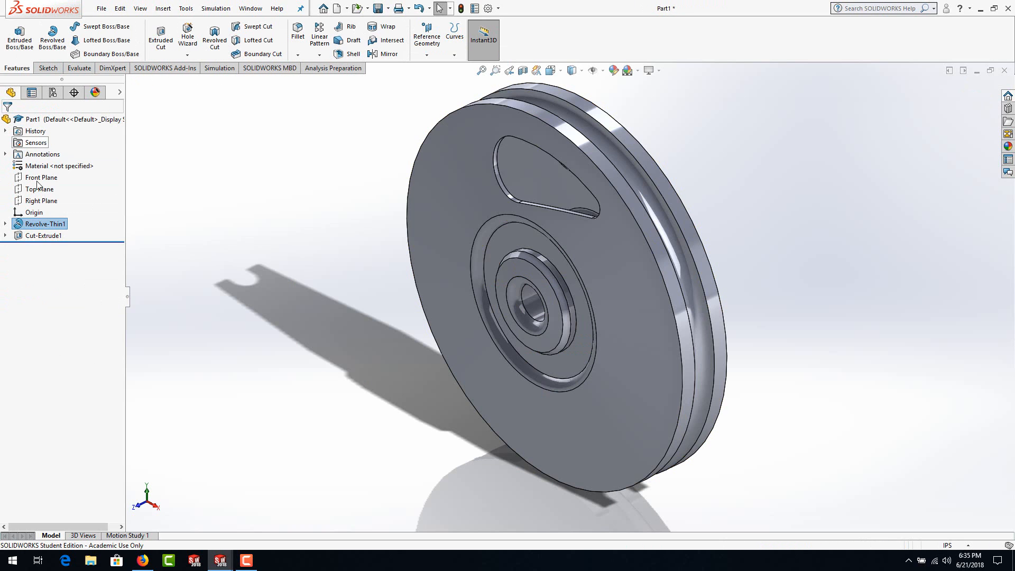
Step: Delete the Revolve-Thin1 feature together with its dependent Cut-Extrude1, keeping the absorbed sketches
right_click(38, 229)
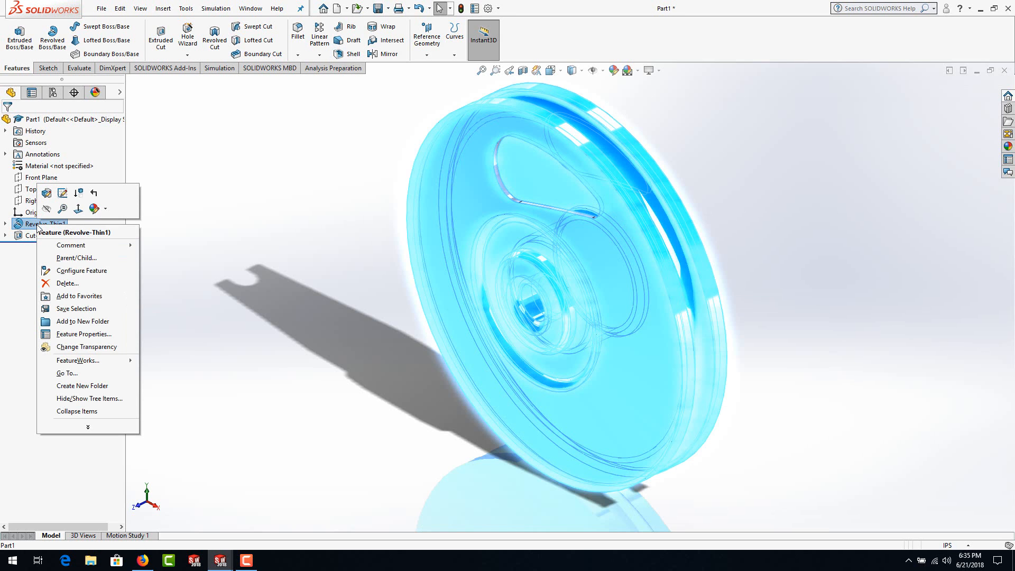
left_click(51, 285)
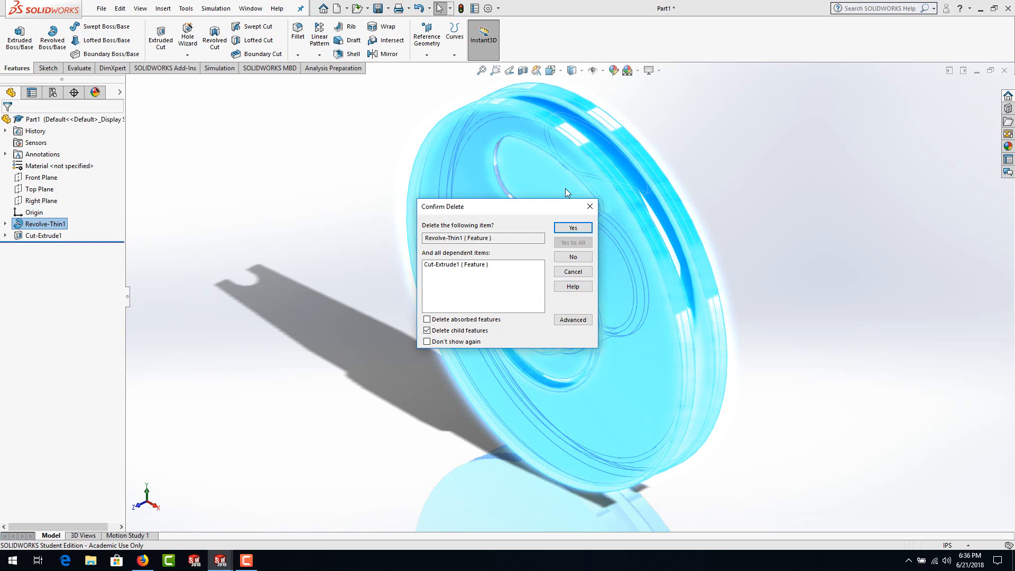
left_click(565, 231)
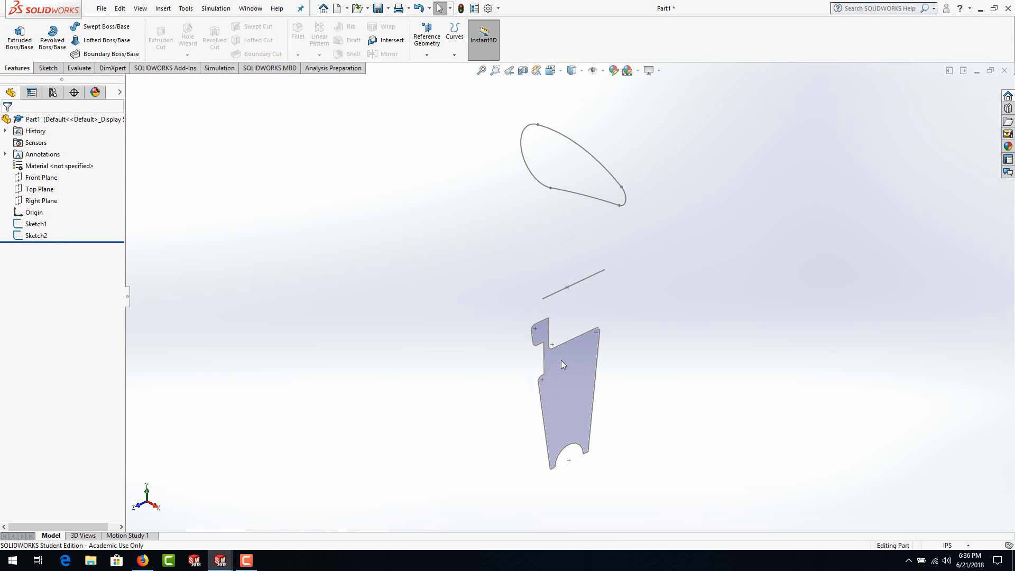
Step: Edit Sketch1 and convert the horizontal axis line through the origin to construction geometry
left_click(36, 224)
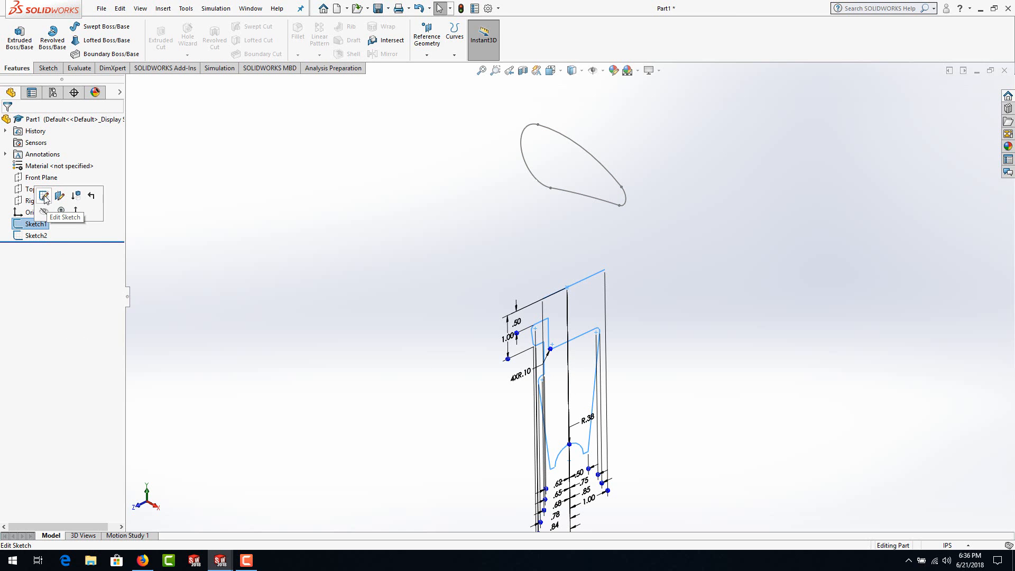
left_click(44, 196)
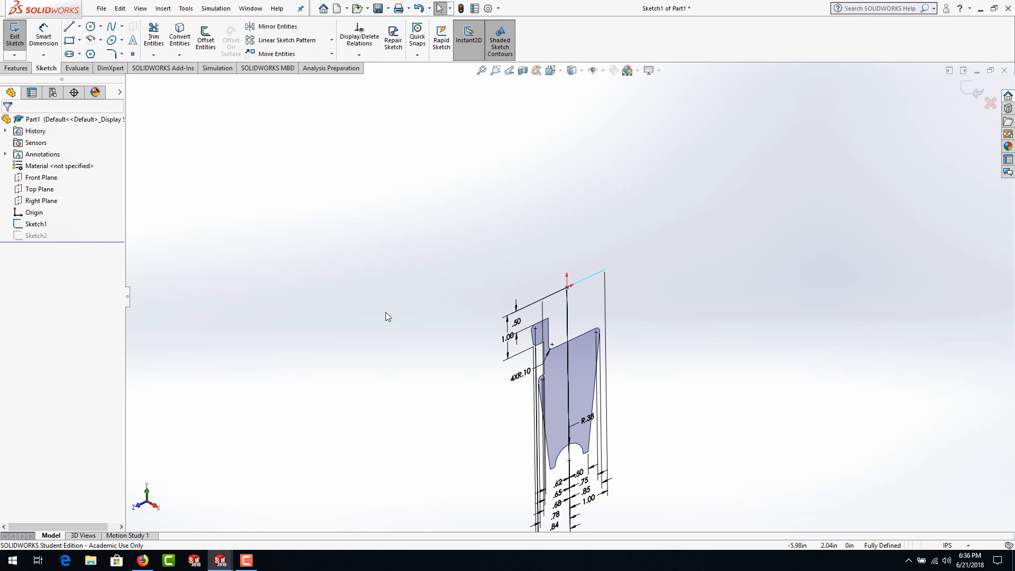
left_click(590, 277)
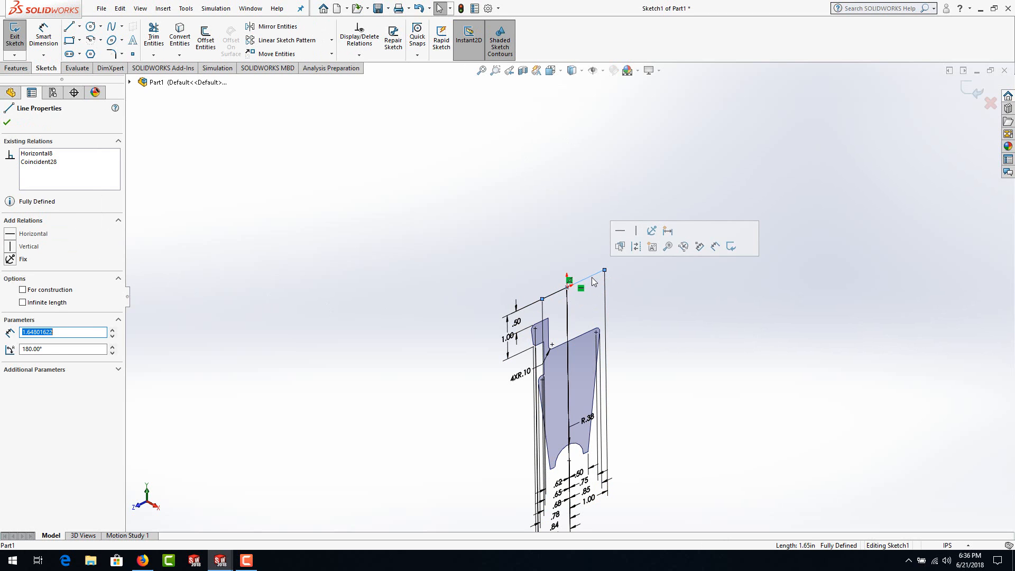
left_click(635, 247)
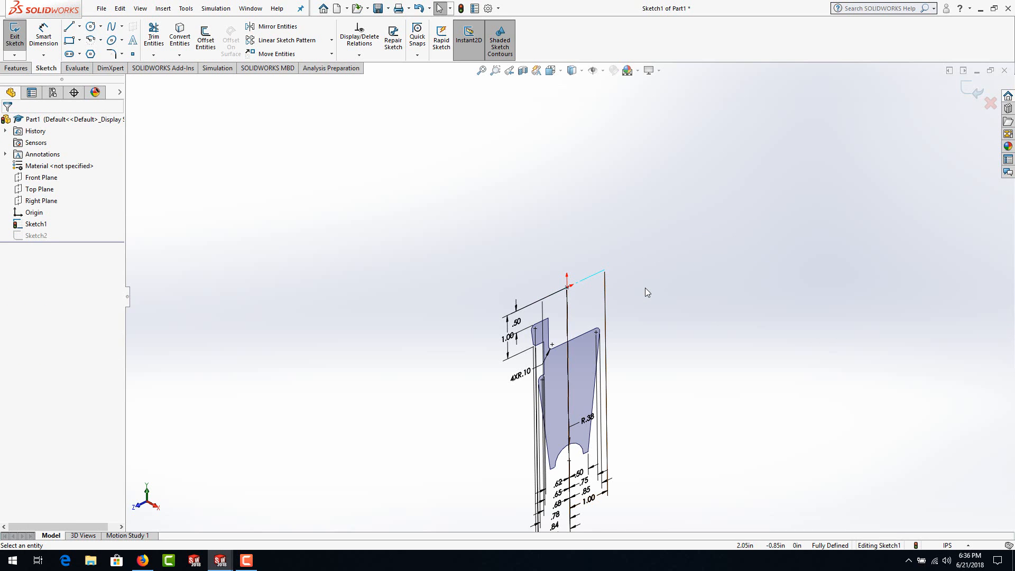
Step: Revolve the section profile 360° about the construction line as a solid without a thin feature
left_click(16, 69)
left_click(53, 40)
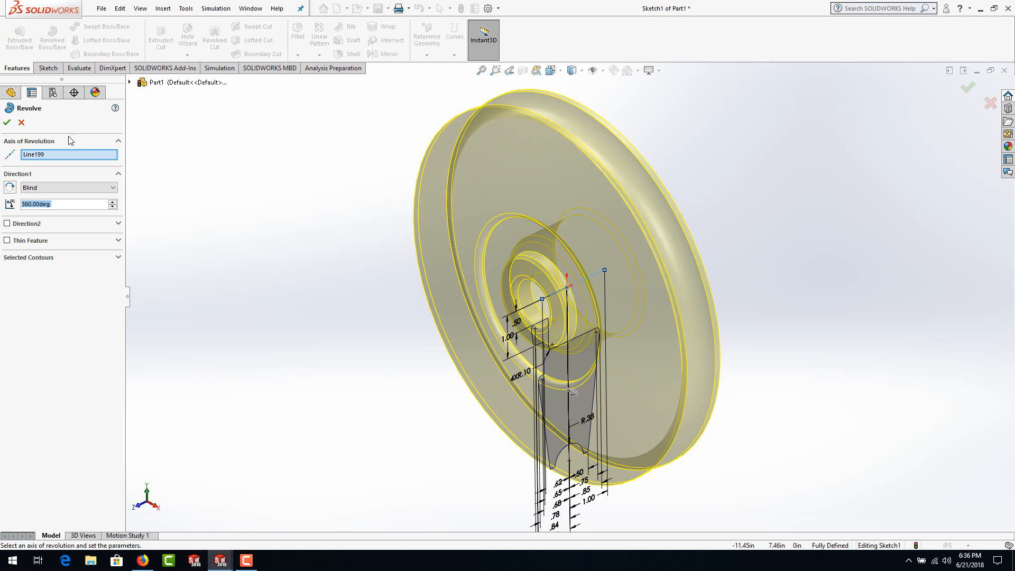
left_click(6, 124)
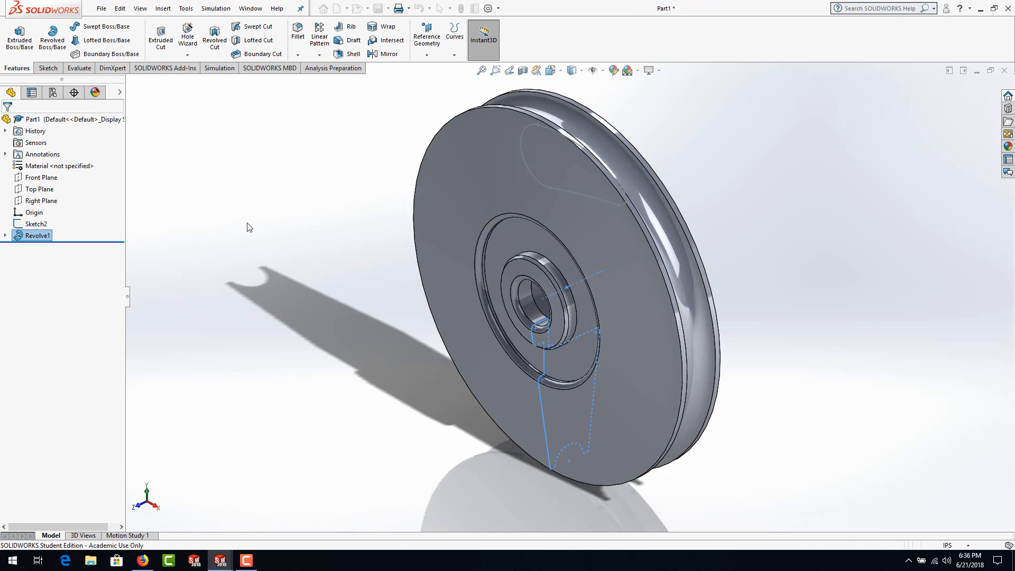
left_click(249, 209)
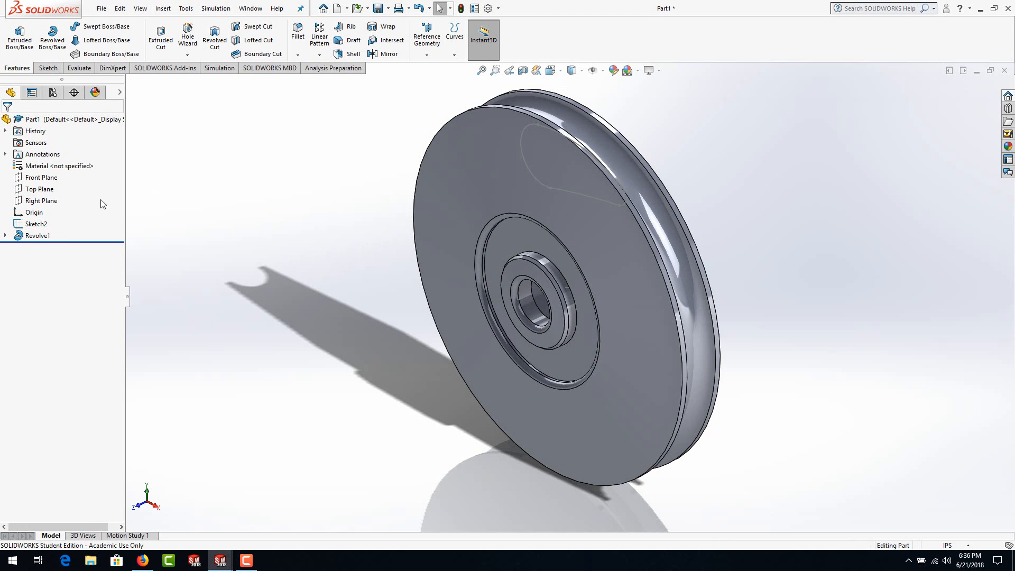
Step: Cut the pocket outline in Sketch2 through the wheel with an Extruded Cut set to Through All - Both
left_click(36, 224)
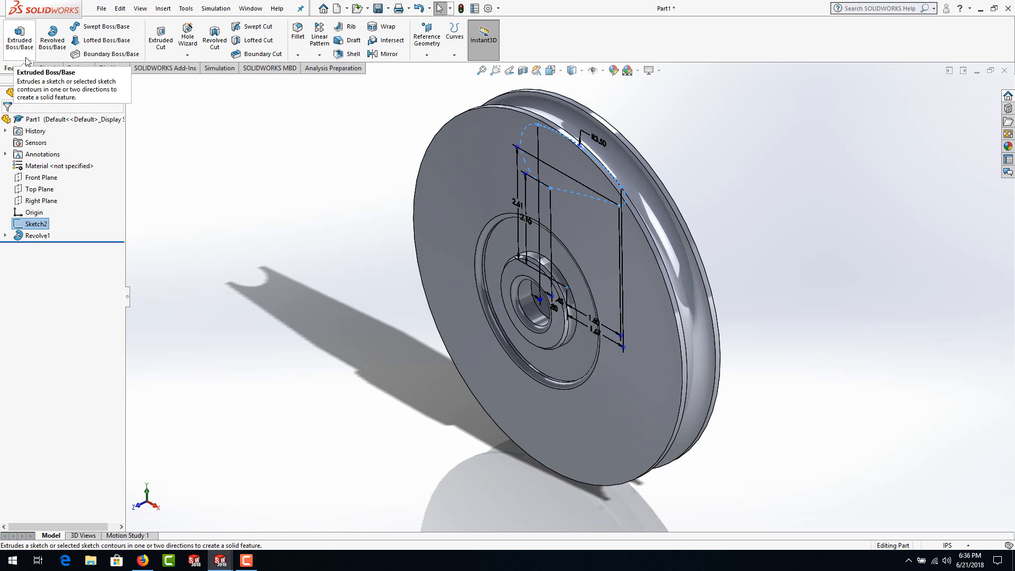
left_click(165, 46)
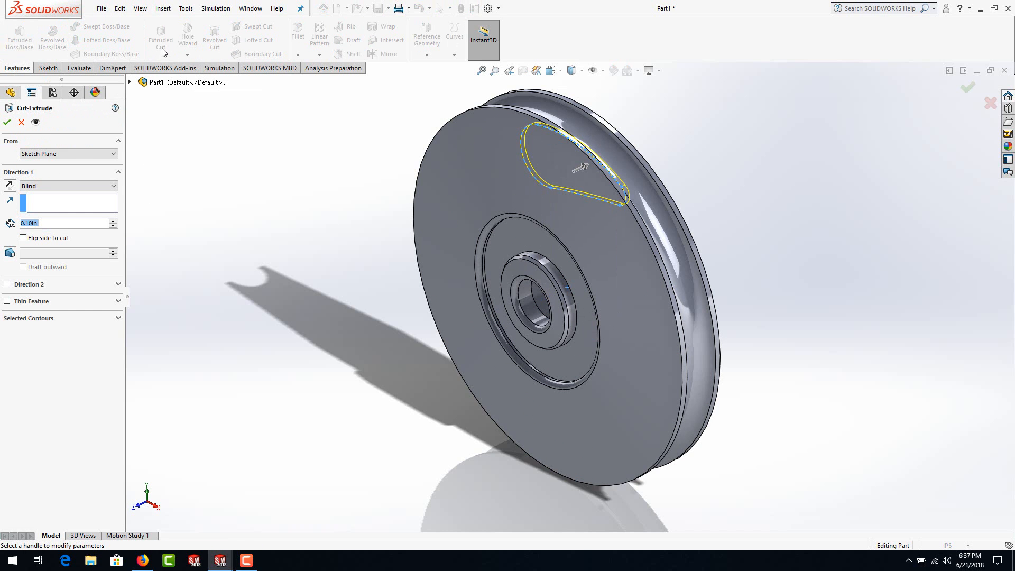
left_click(60, 186)
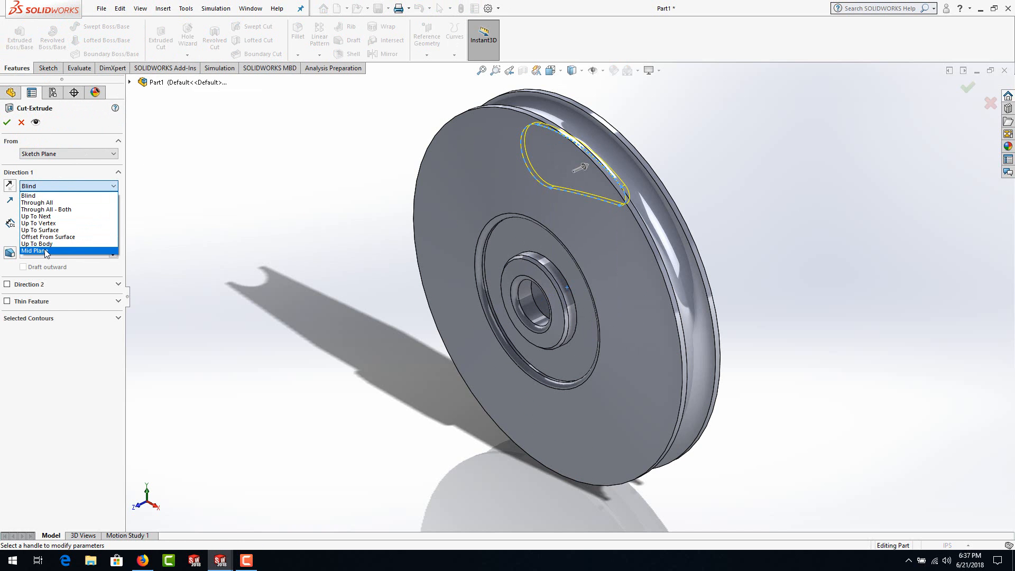
left_click(53, 253)
left_click(50, 186)
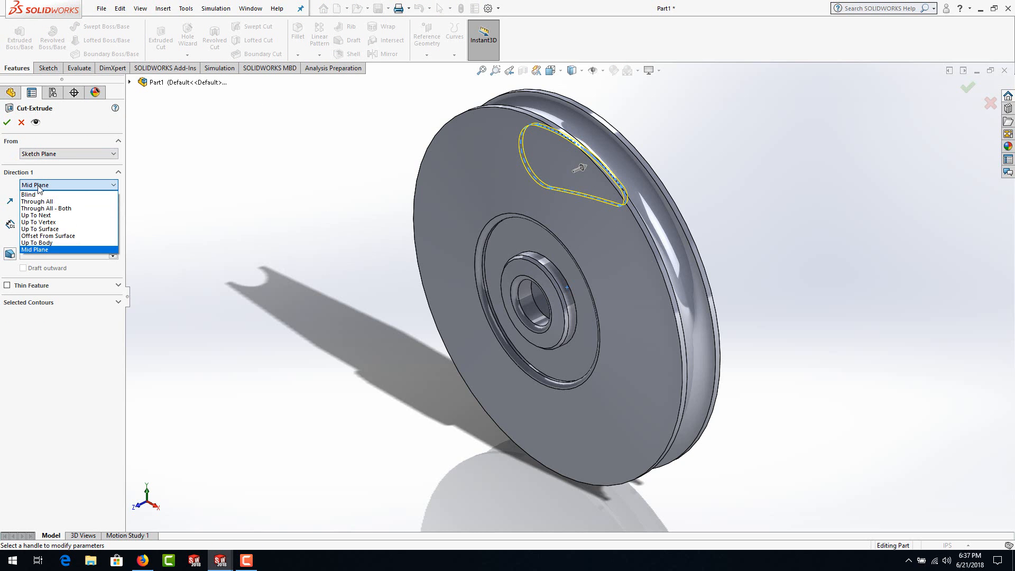
left_click(49, 209)
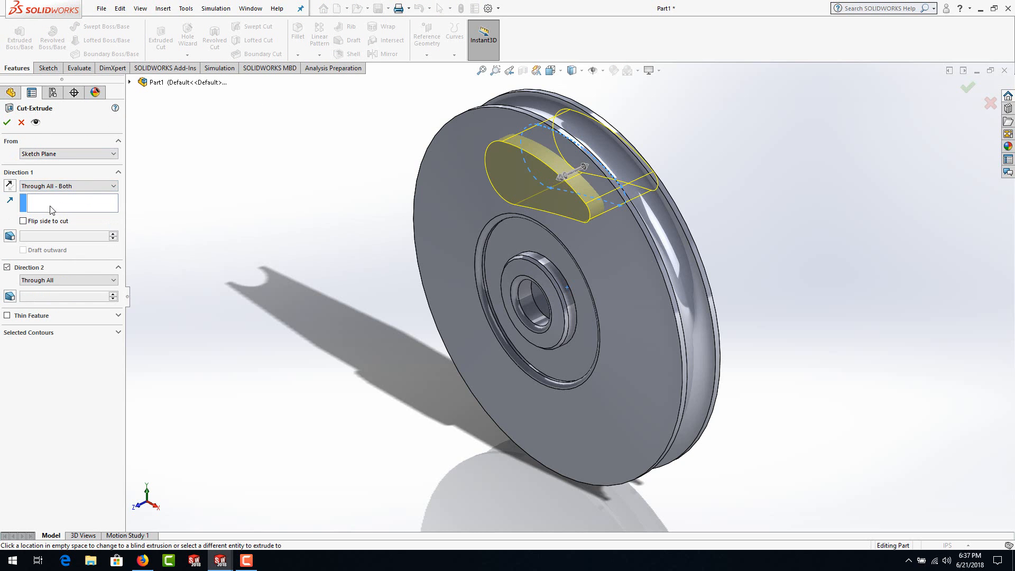
left_click(7, 122)
left_click(759, 217)
scroll(740, 211, "down", 3)
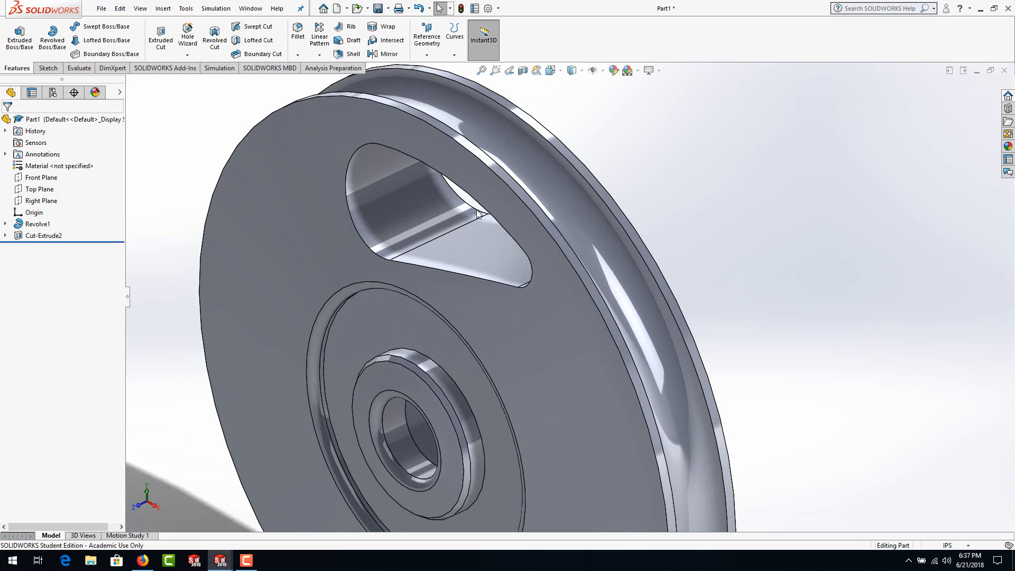
scroll(396, 239, "up", 4)
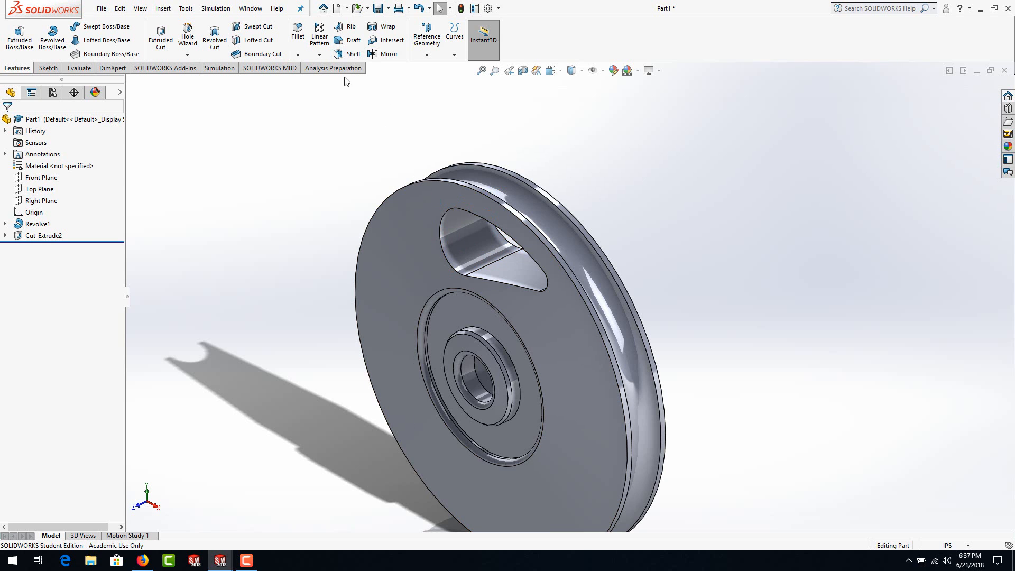
Step: Switch to the Draw1 drawing and measure the radius of the hub's rounded corner in the lower half of Section A-A
left_click(298, 36)
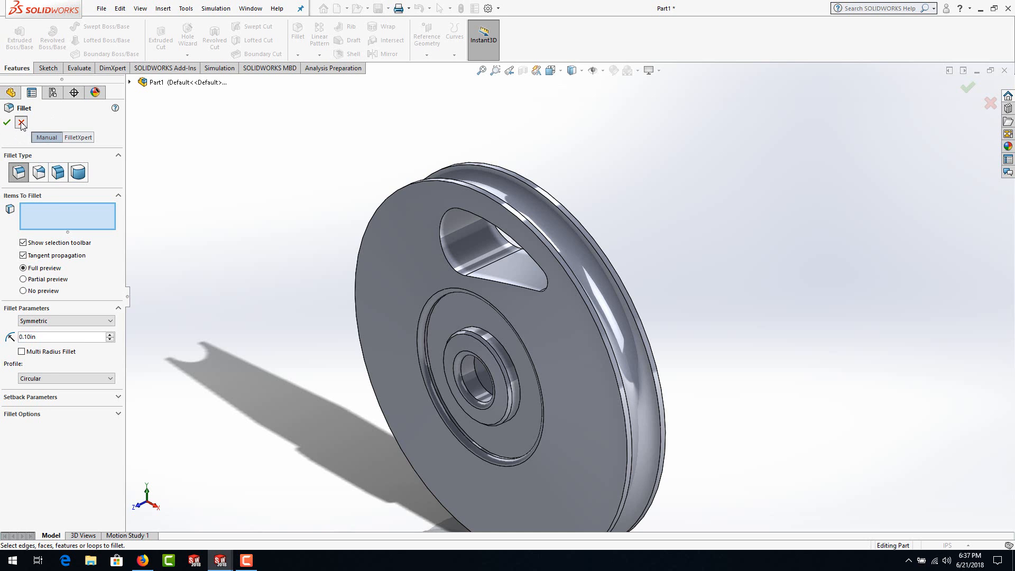
left_click(21, 123)
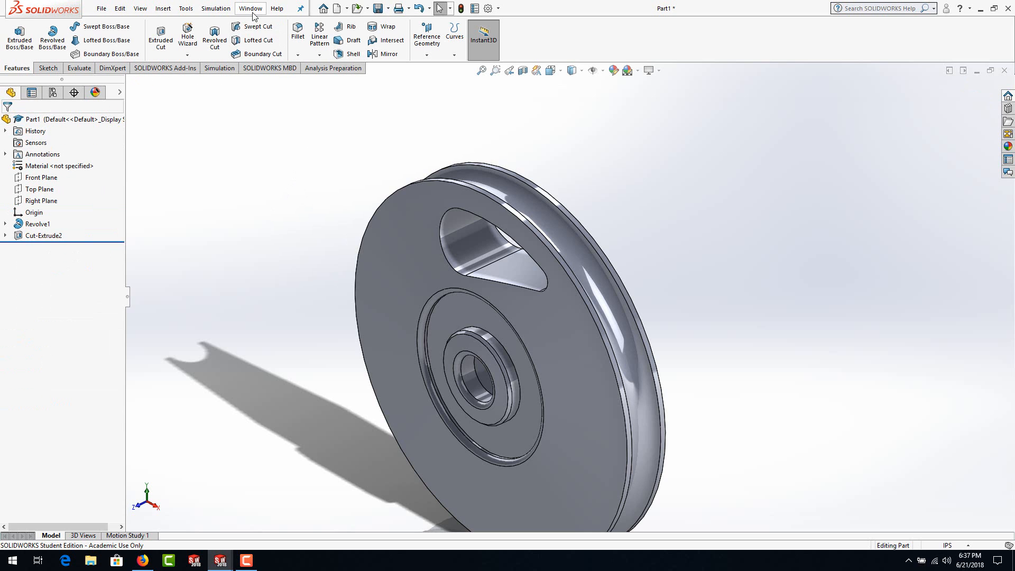
key("ctrl+Tab")
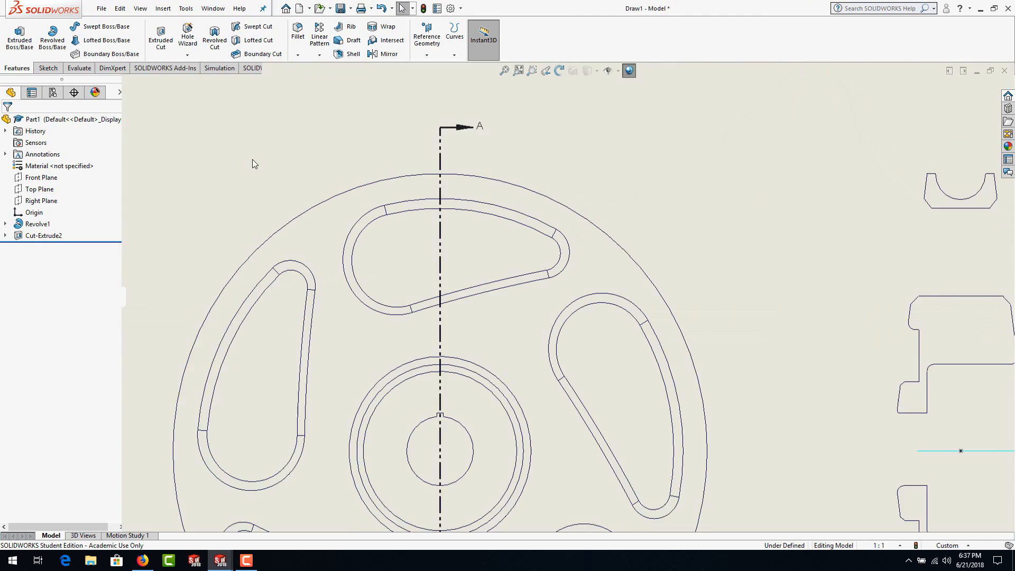
scroll(633, 366, "up", 2)
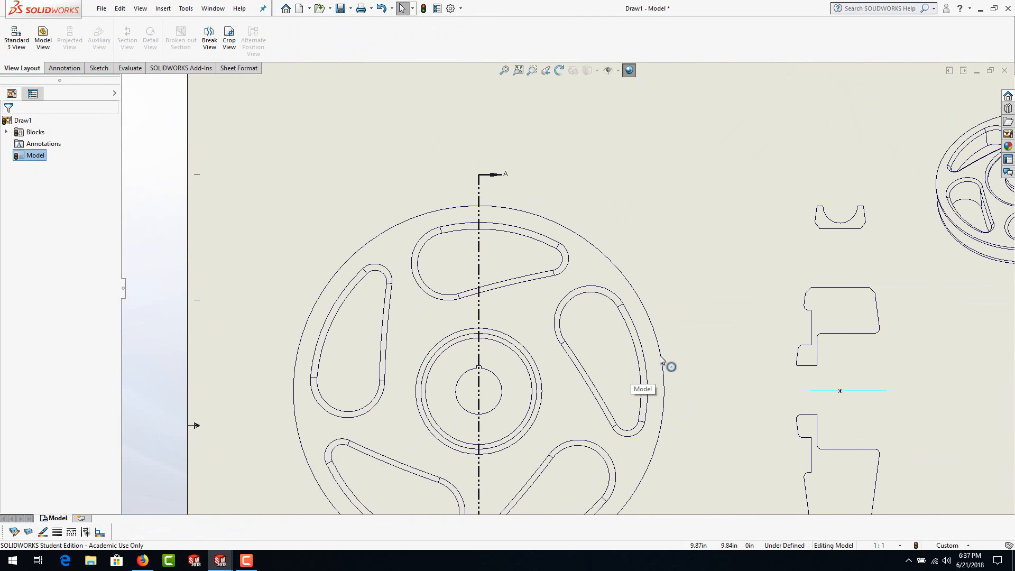
scroll(663, 359, "up", 2)
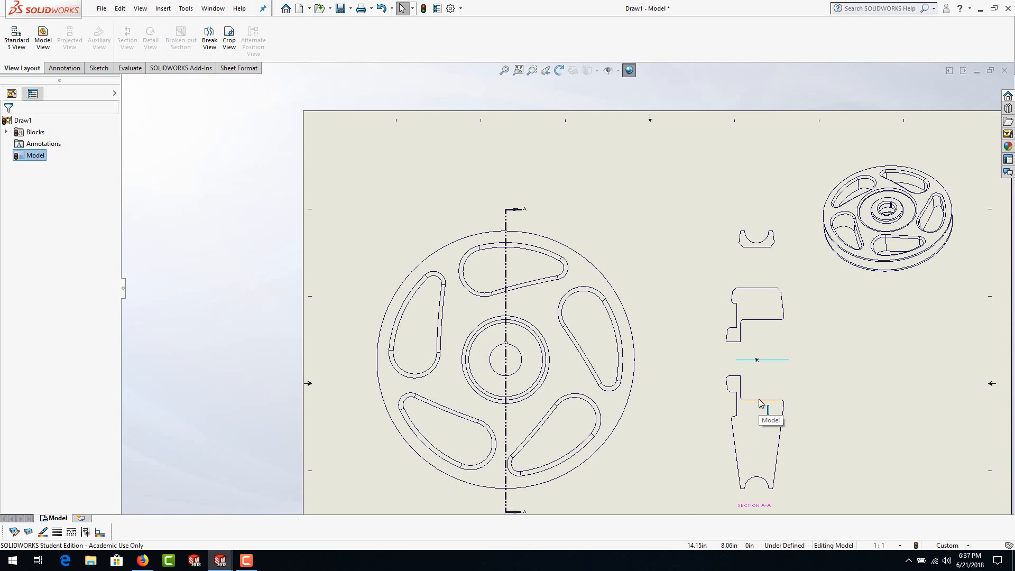
scroll(760, 404, "up", 2)
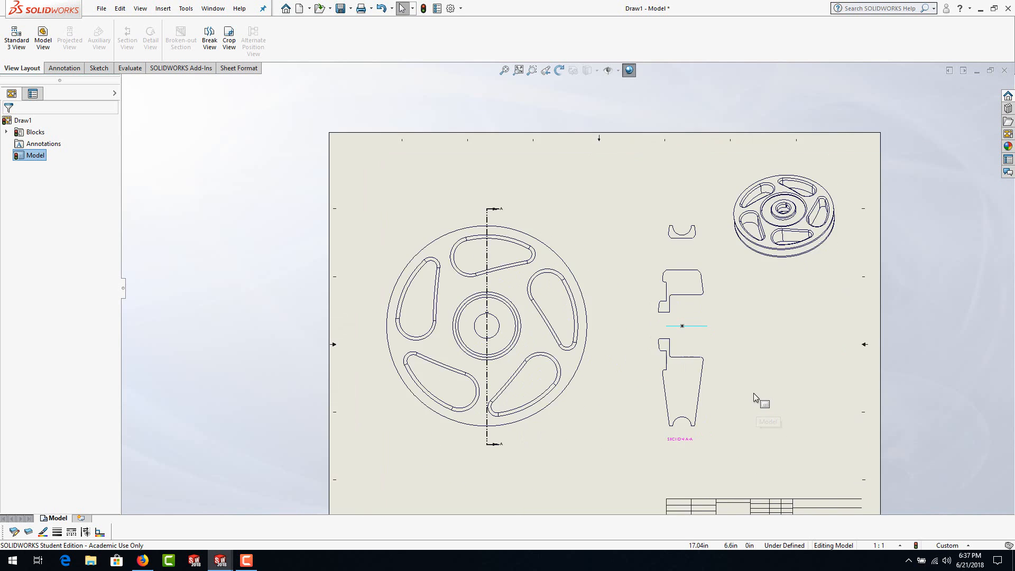
scroll(753, 393, "down", 5)
scroll(613, 327, "down", 3)
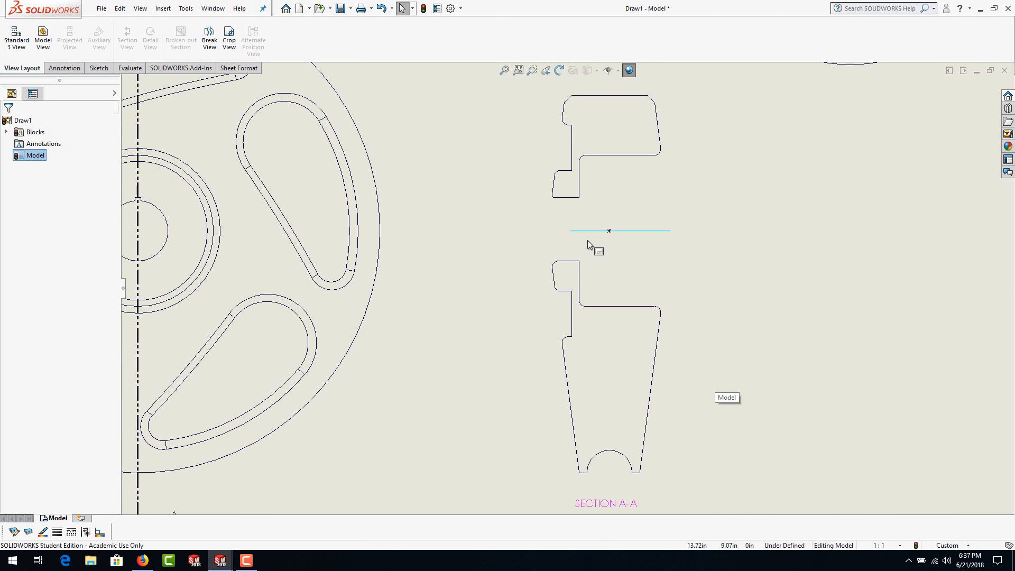
scroll(588, 241, "down", 3)
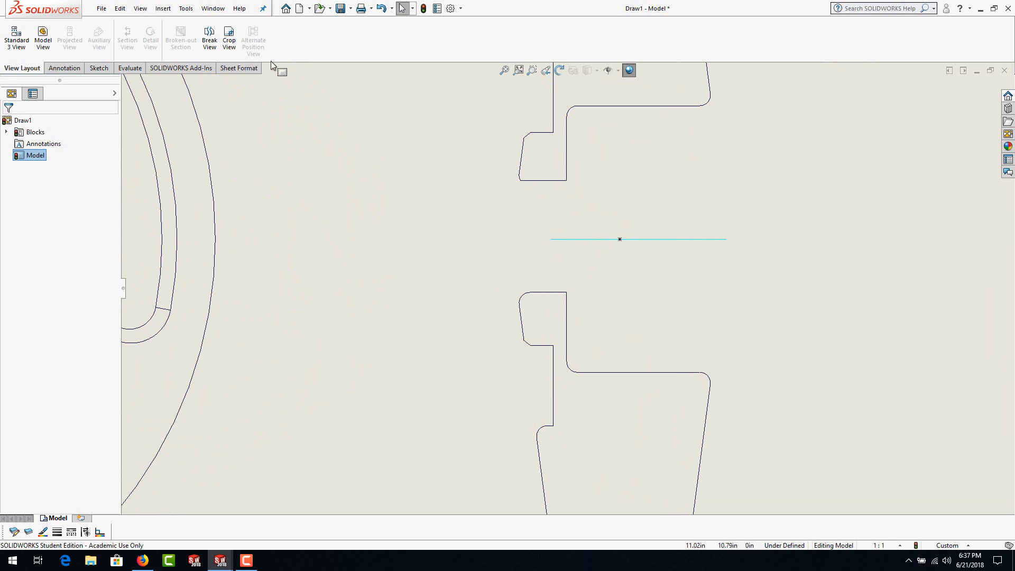
left_click(124, 71)
left_click(43, 37)
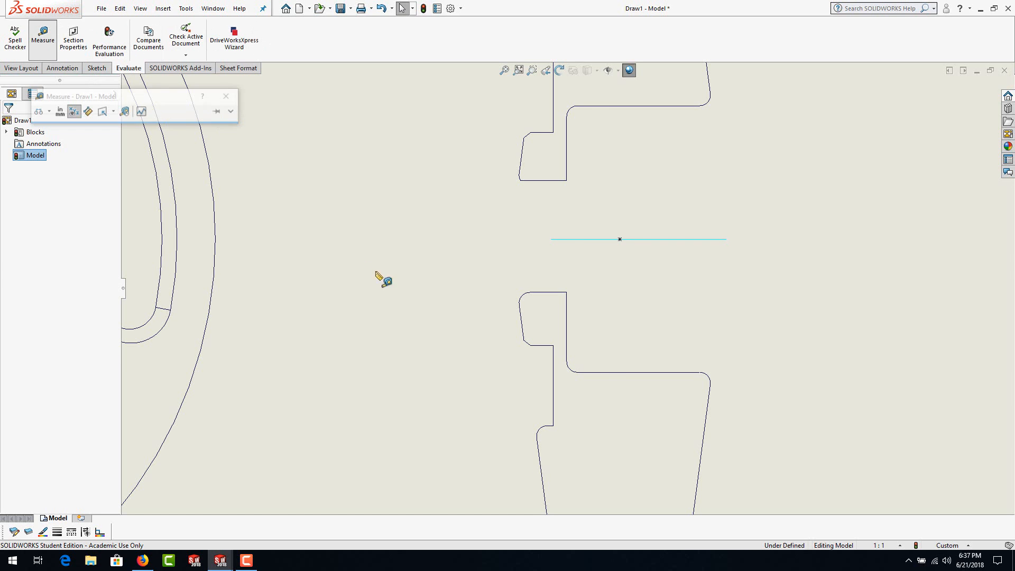
left_click(522, 298)
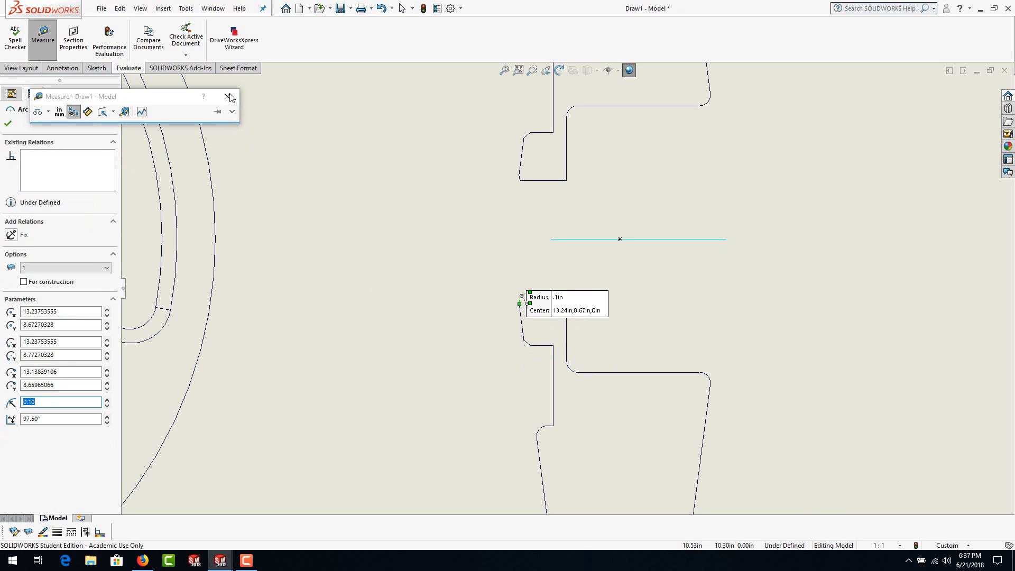
key("Escape")
key("Escape")
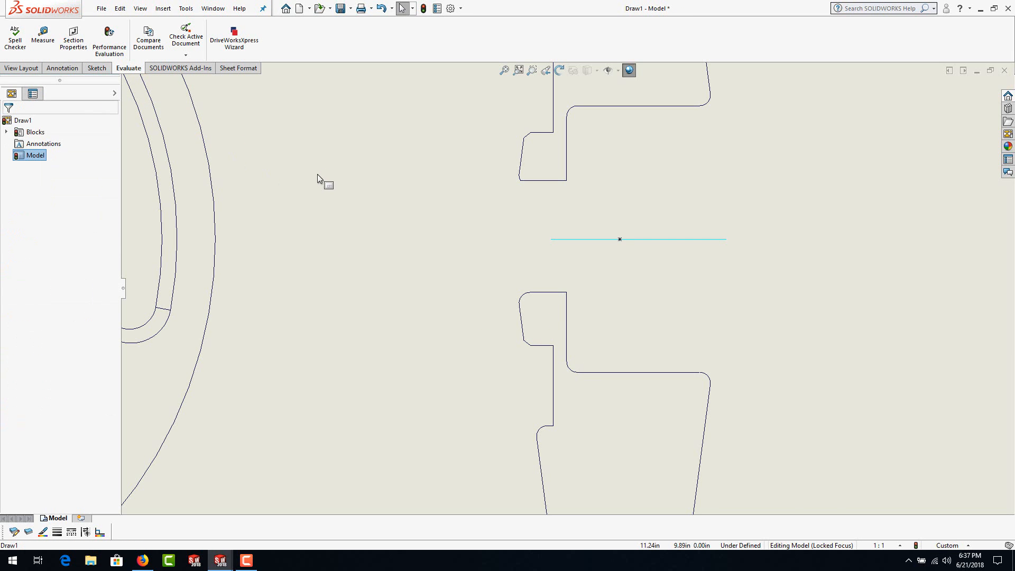
Step: Return to Part1 and fillet the pocket's rims with a 0.1 in radius by selecting the pocket's inner wall face
key("ctrl+Tab")
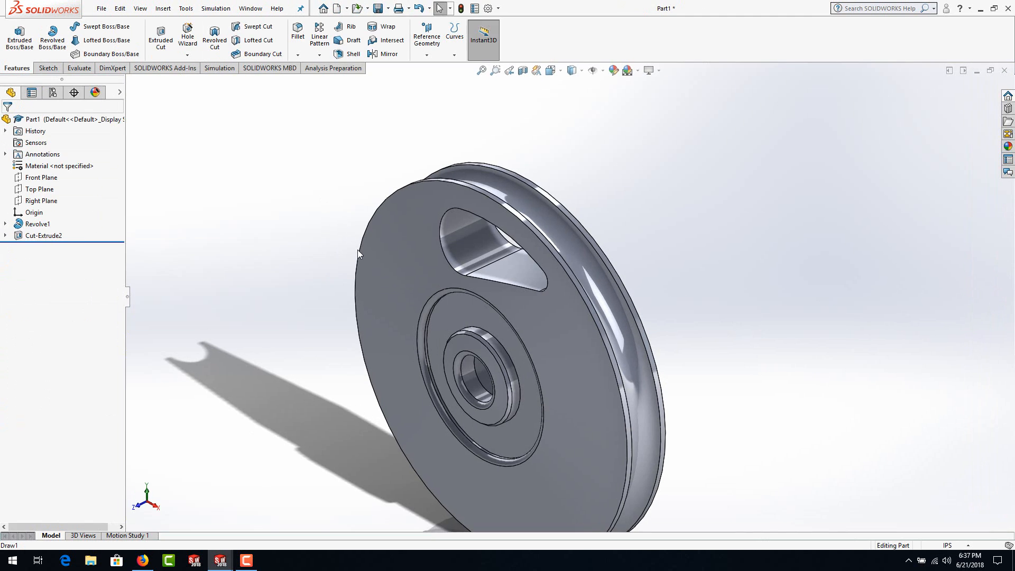
left_click(291, 33)
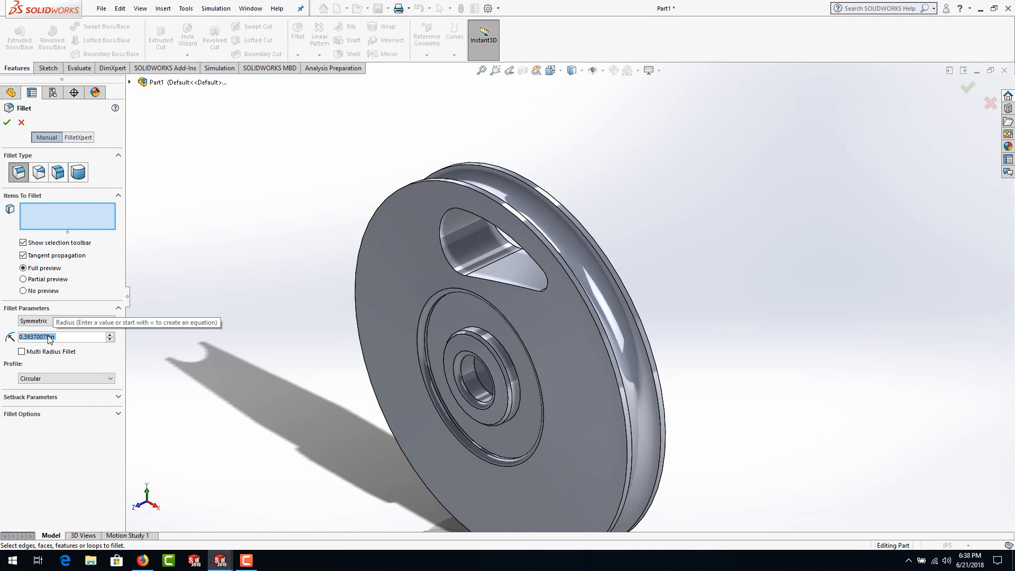
type(".1")
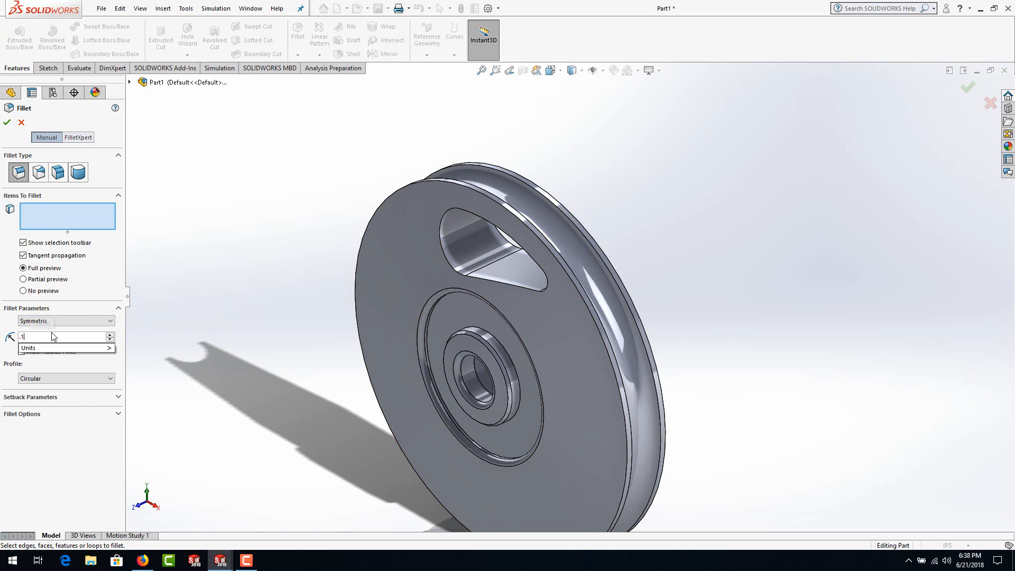
left_click(468, 258)
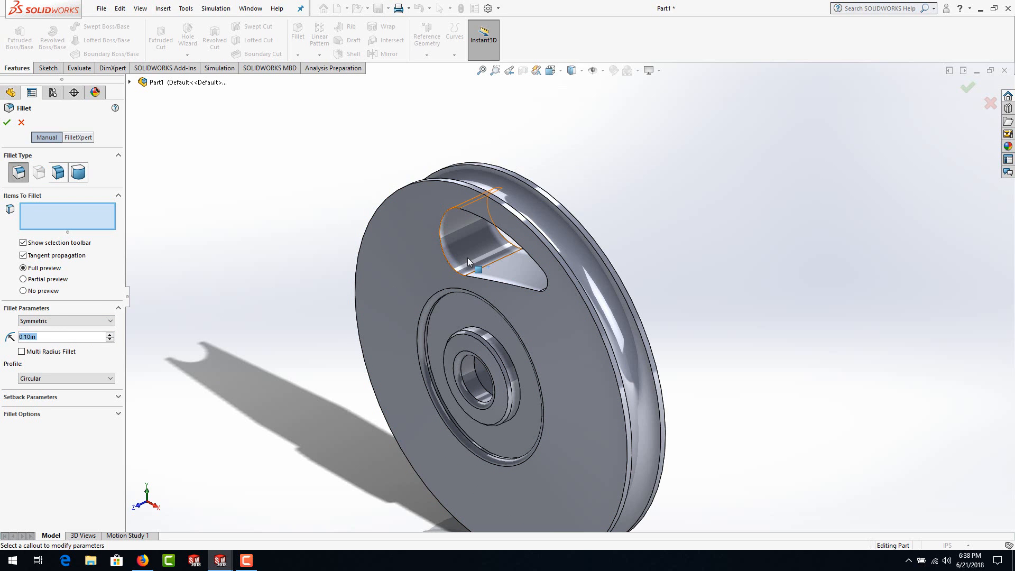
left_click(467, 258)
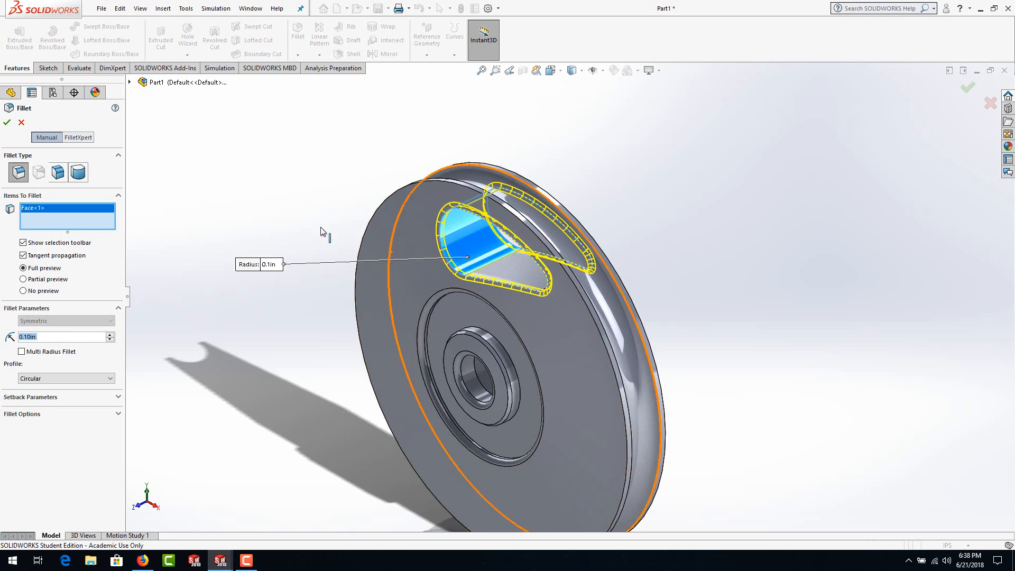
left_click(7, 123)
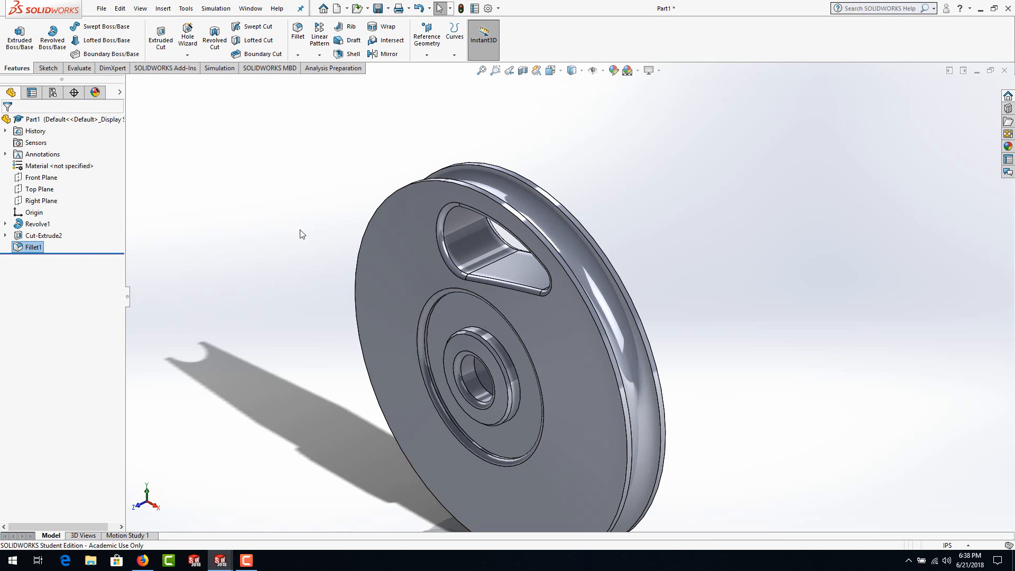
Step: Set up a circular pattern of 5 equally spaced instances over 360° about the round face along the wheel's outer rim
mouse_move(522, 336)
middle_mouse_down()
mouse_move(553, 331)
mouse_move(537, 329)
middle_mouse_up()
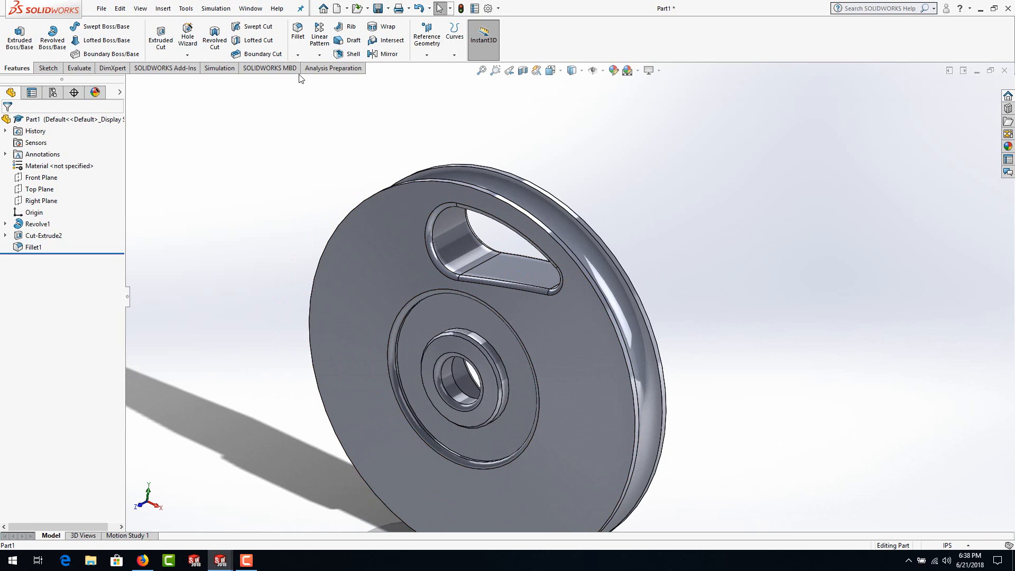
left_click(319, 56)
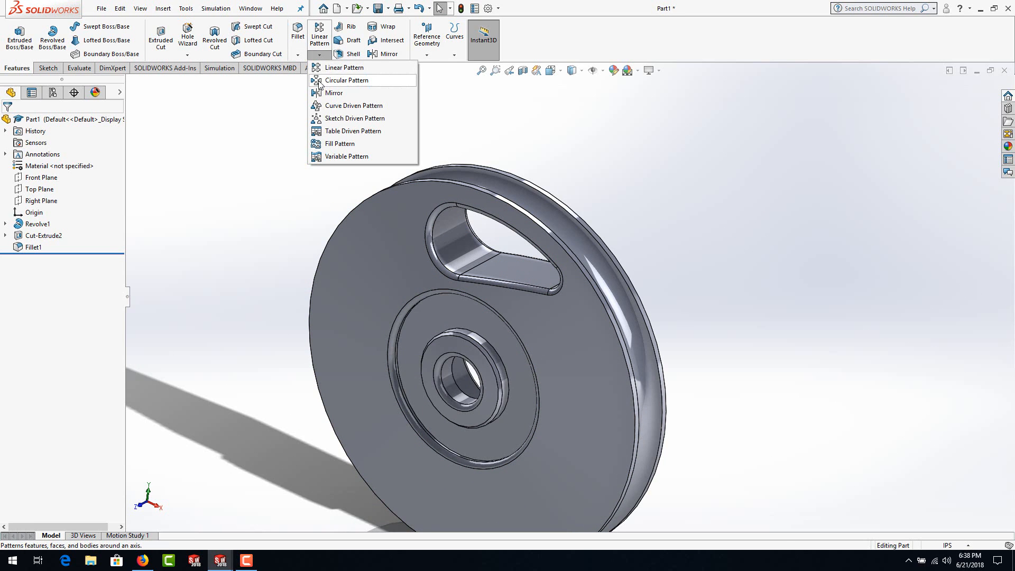
left_click(320, 82)
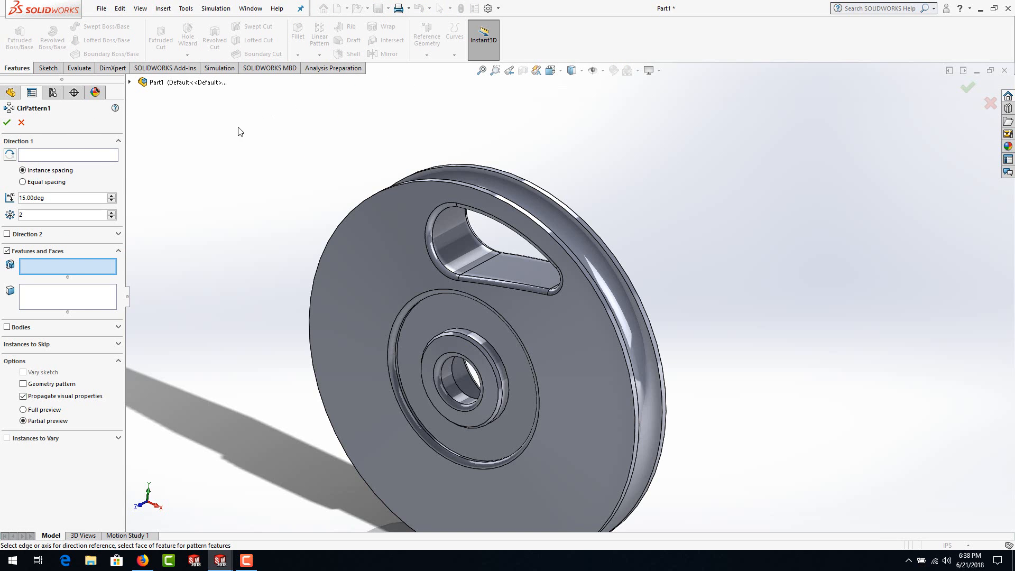
left_click(23, 183)
type("5")
left_click(35, 157)
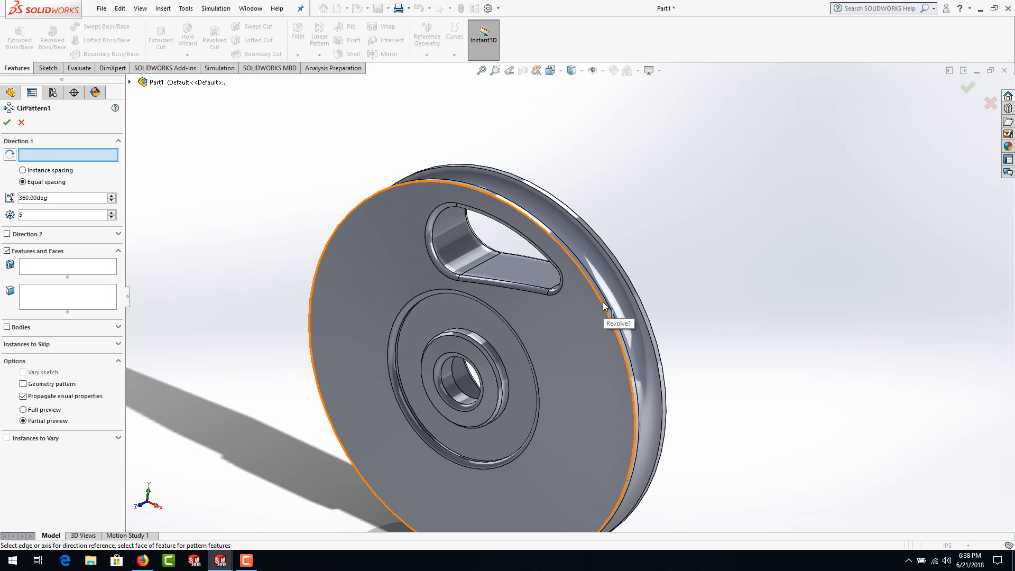
scroll(604, 306, "down", 3)
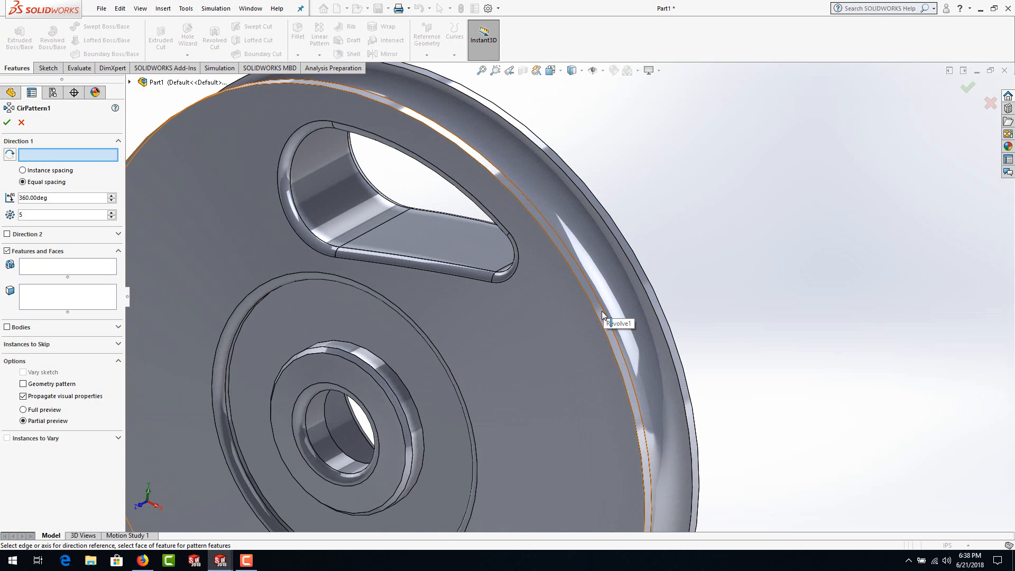
left_click(602, 315)
scroll(602, 318, "up", 5)
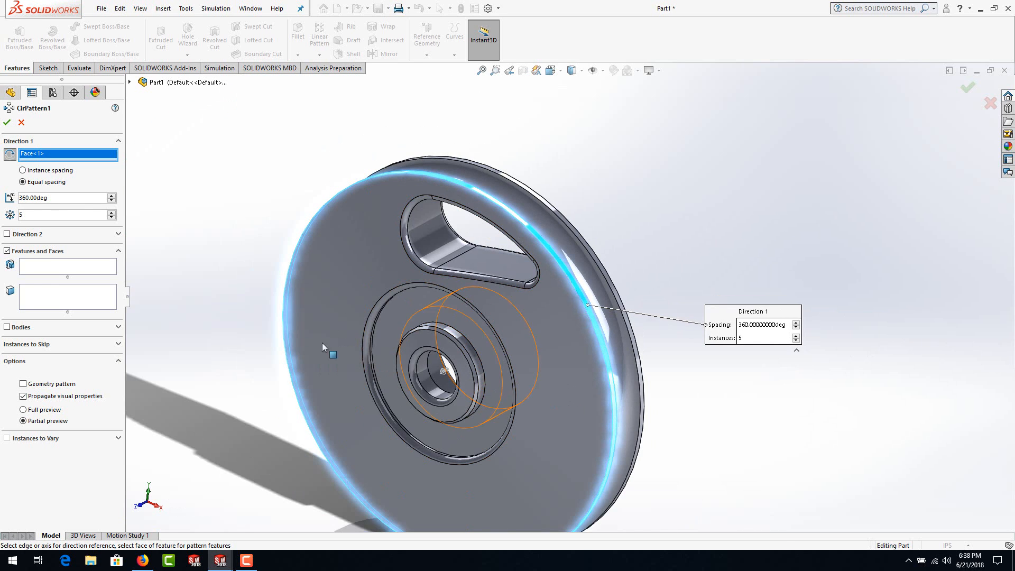
Step: Choose the pocket cut and its rim fillet as the features to pattern and try to create the circular pattern
left_click(38, 267)
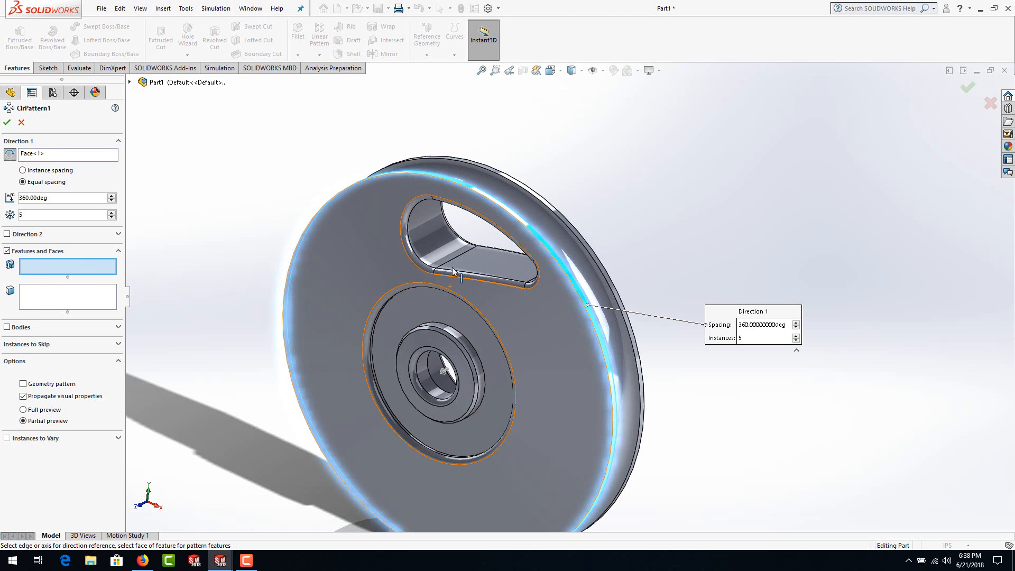
left_click(444, 247)
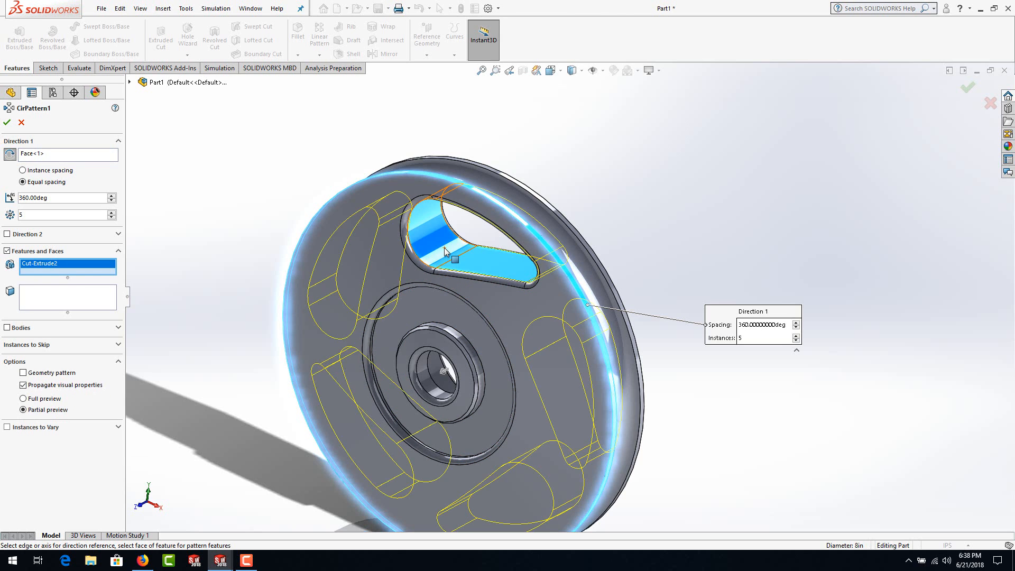
left_click(430, 274)
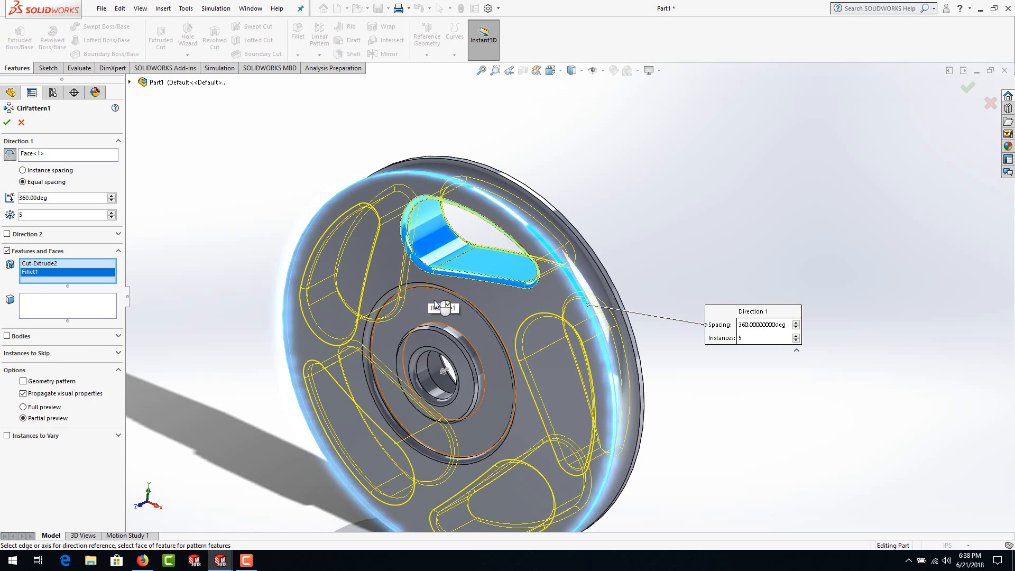
scroll(444, 270, "down", 2)
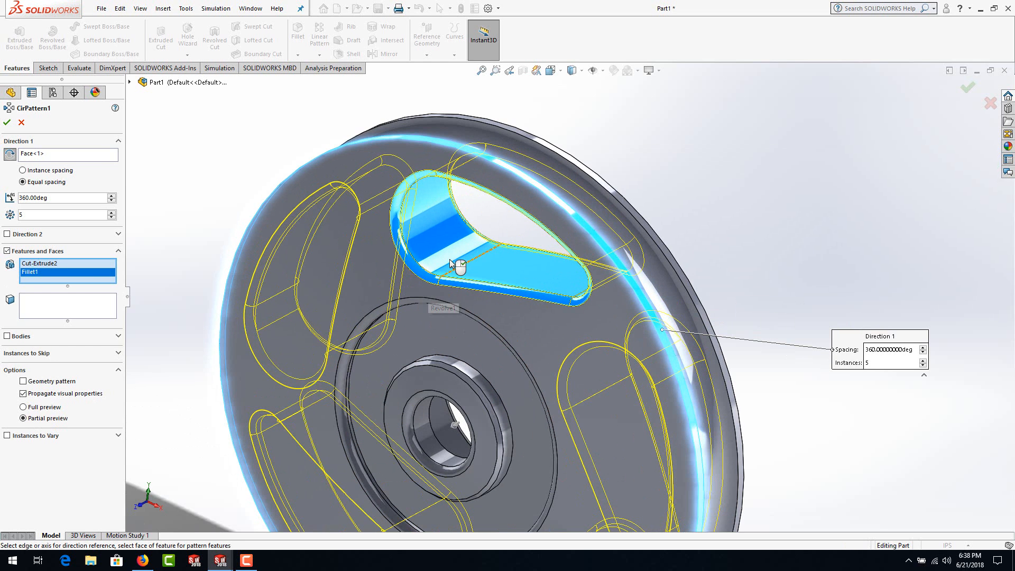
left_click(129, 82)
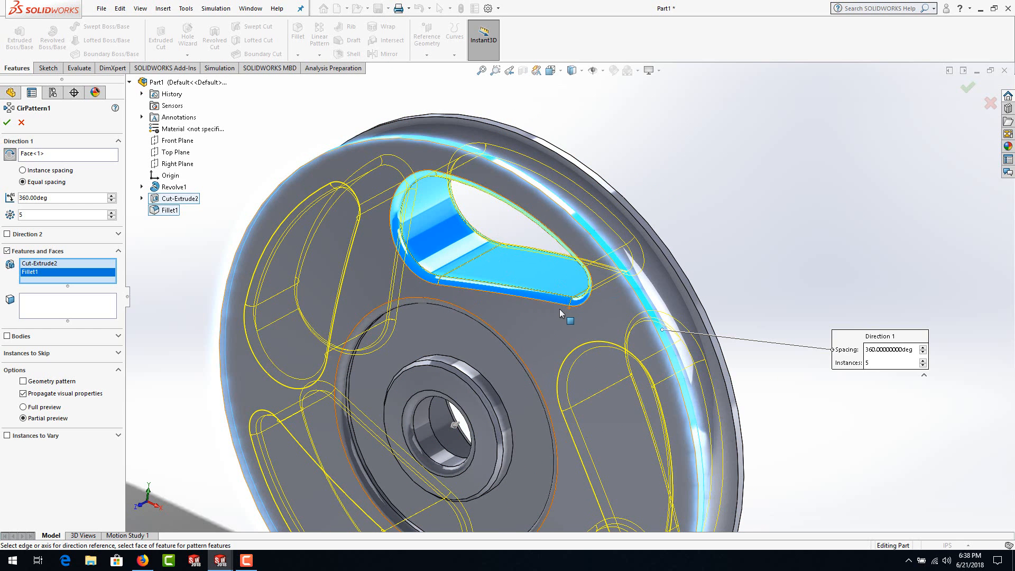
left_click(7, 124)
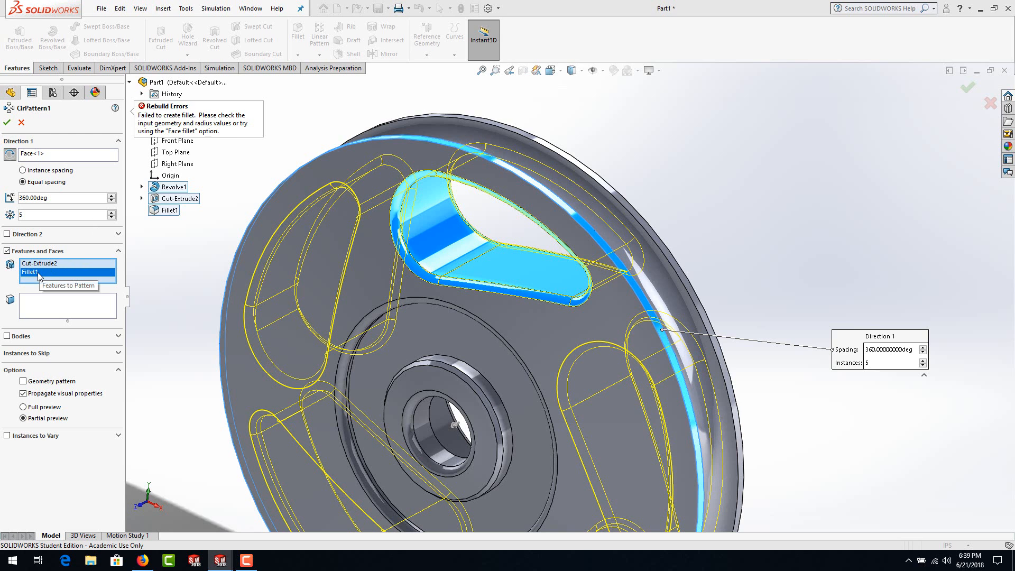
Step: Remove Fillet1 from the features to pattern and create the circular pattern with only the pocket cut
scroll(384, 310, "up", 4)
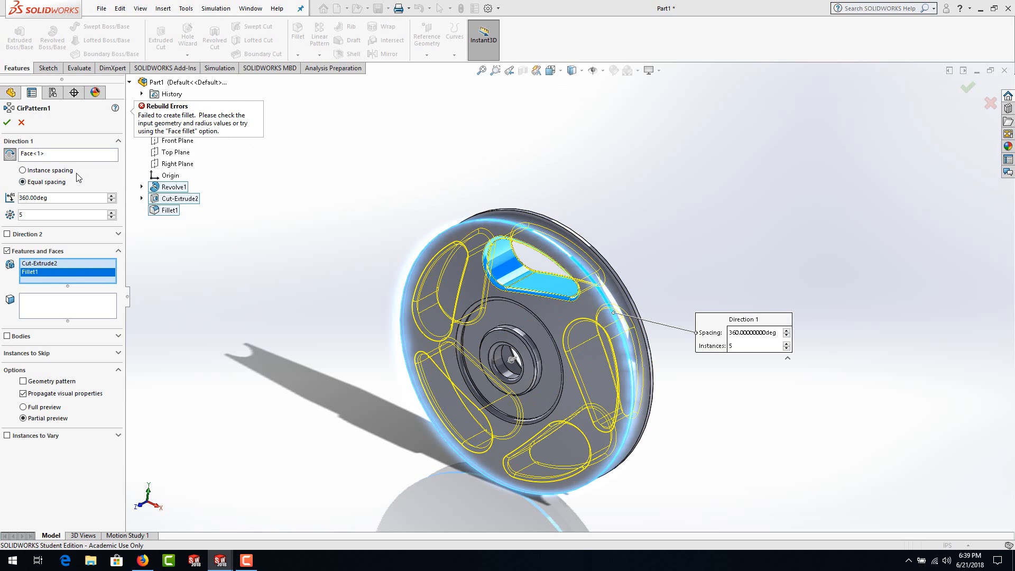
right_click(36, 272)
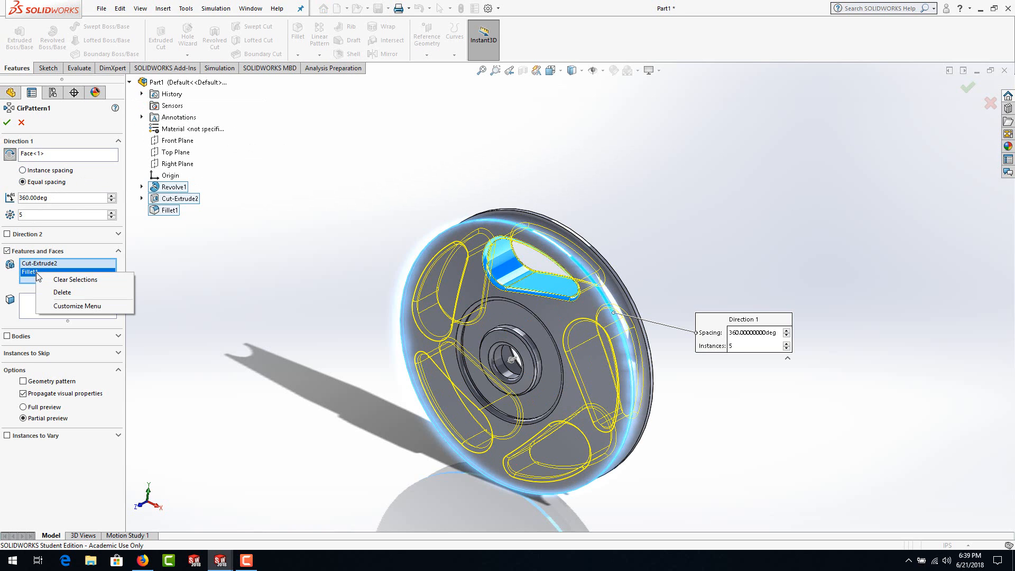
left_click(62, 292)
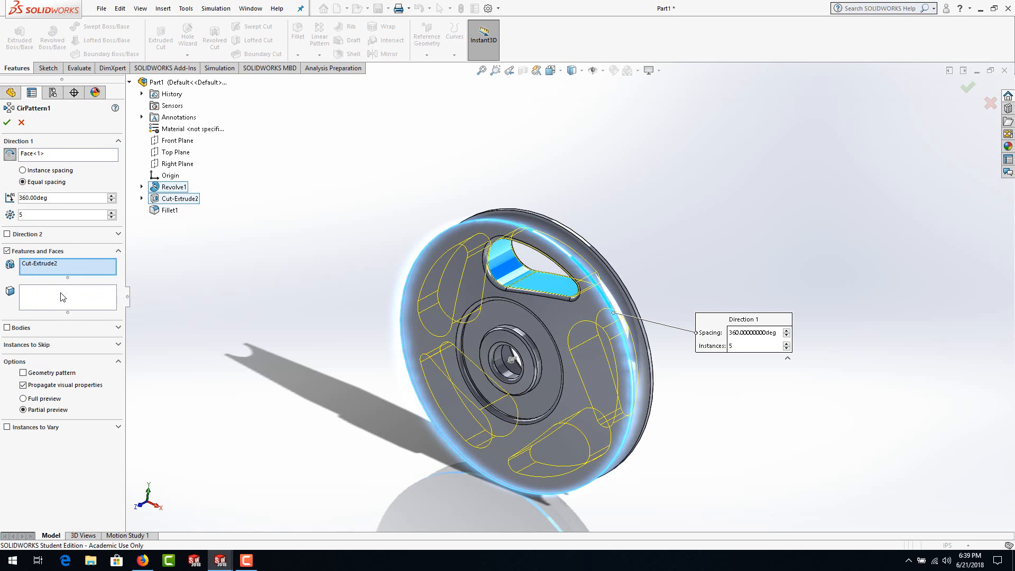
left_click(7, 122)
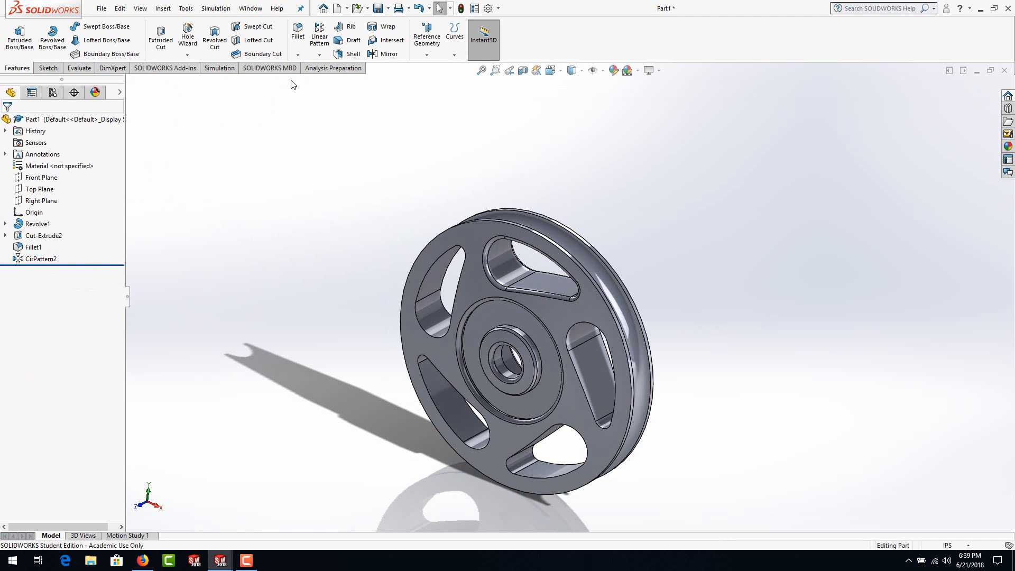
Step: Fillet the rims of the four patterned pockets with a 0.1 in radius by selecting an inner wall face in each
left_click(297, 33)
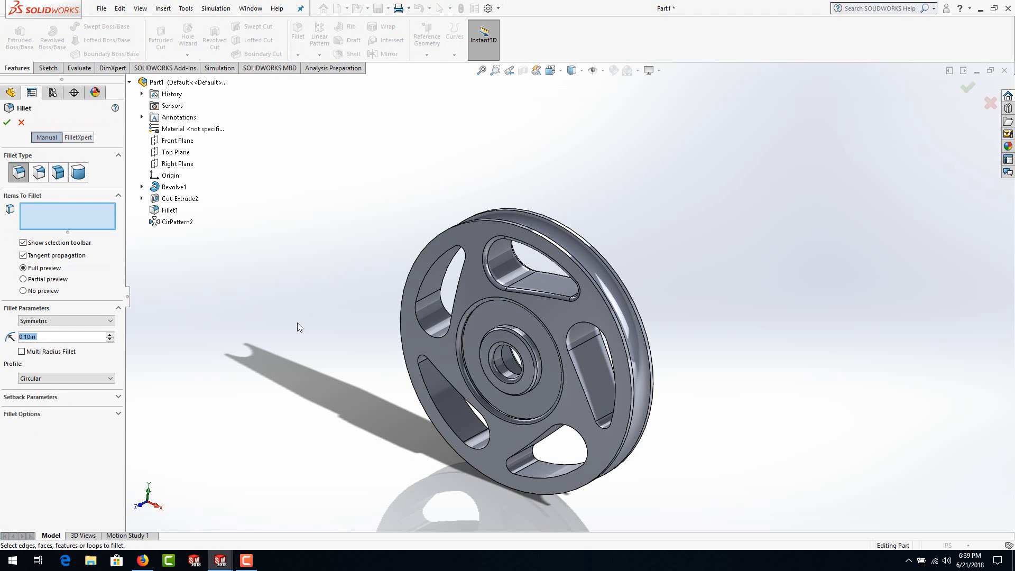
left_click(21, 122)
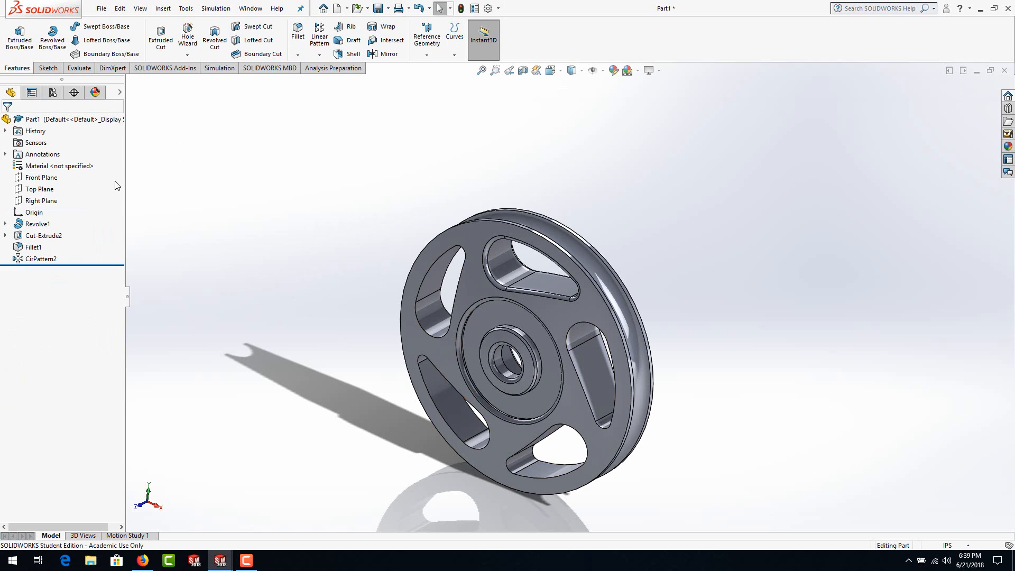
left_click(298, 33)
left_click(586, 357)
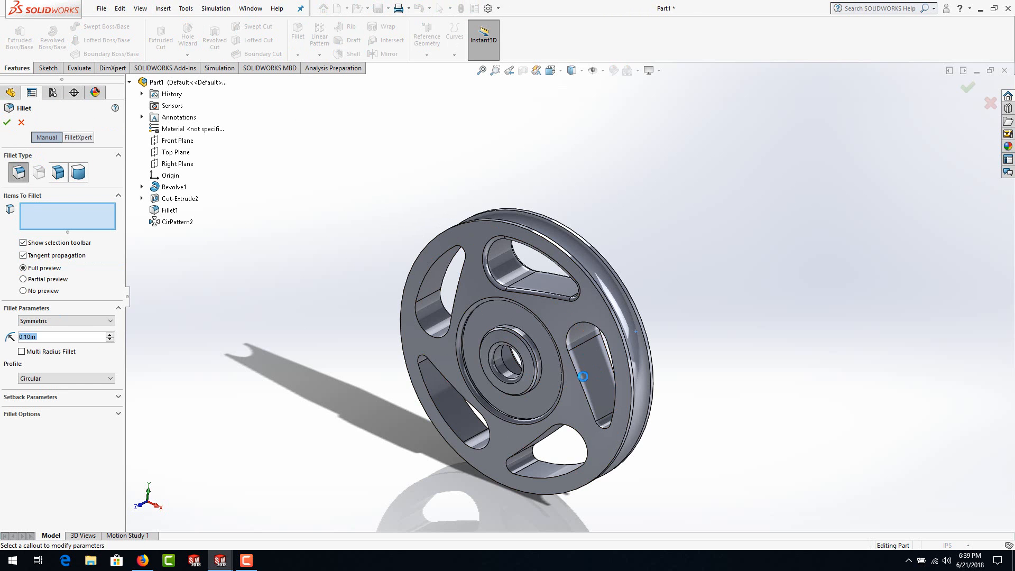
left_click(544, 471)
left_click(455, 414)
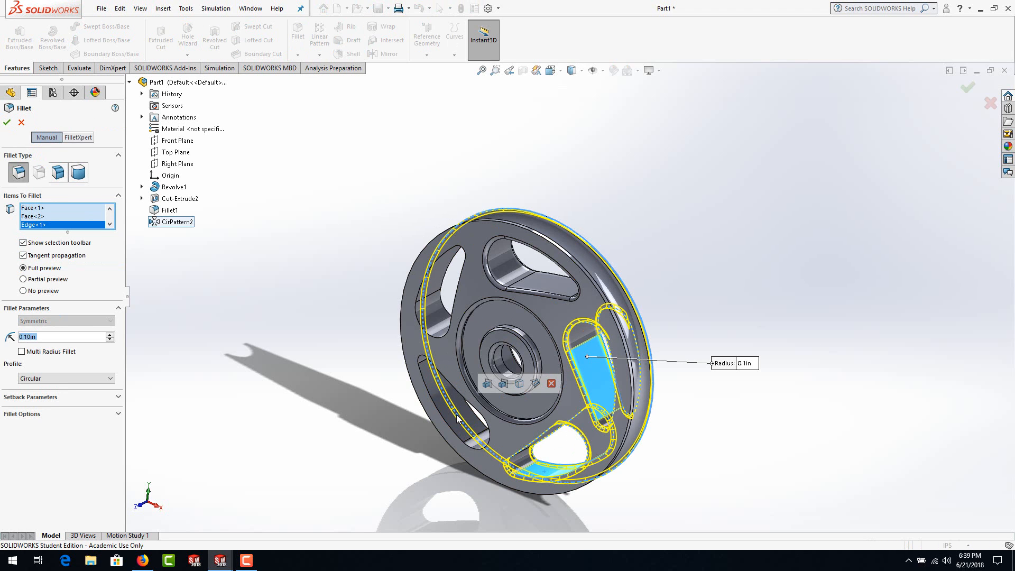
left_click(458, 420)
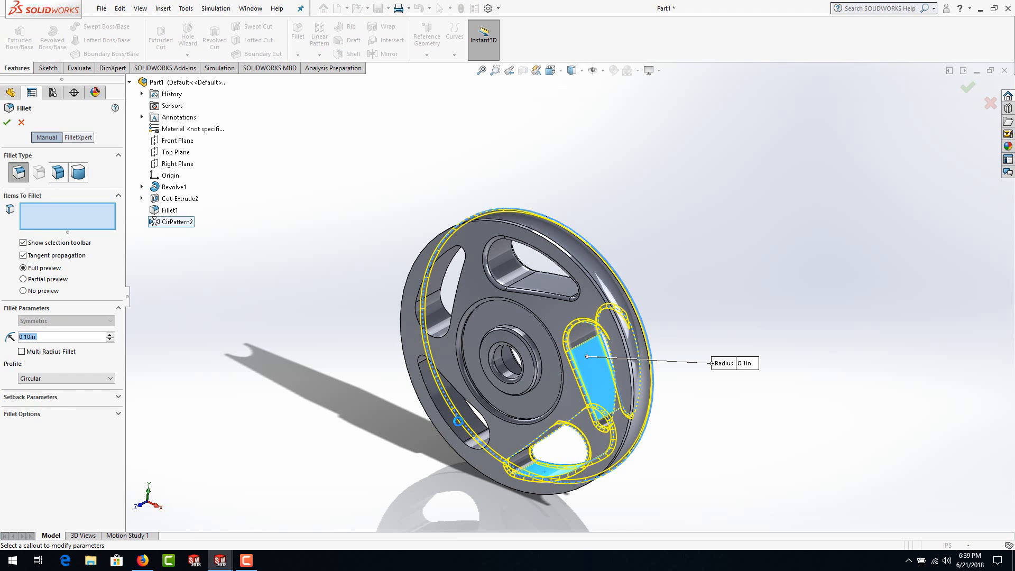
left_click(466, 416)
scroll(434, 300, "down", 3)
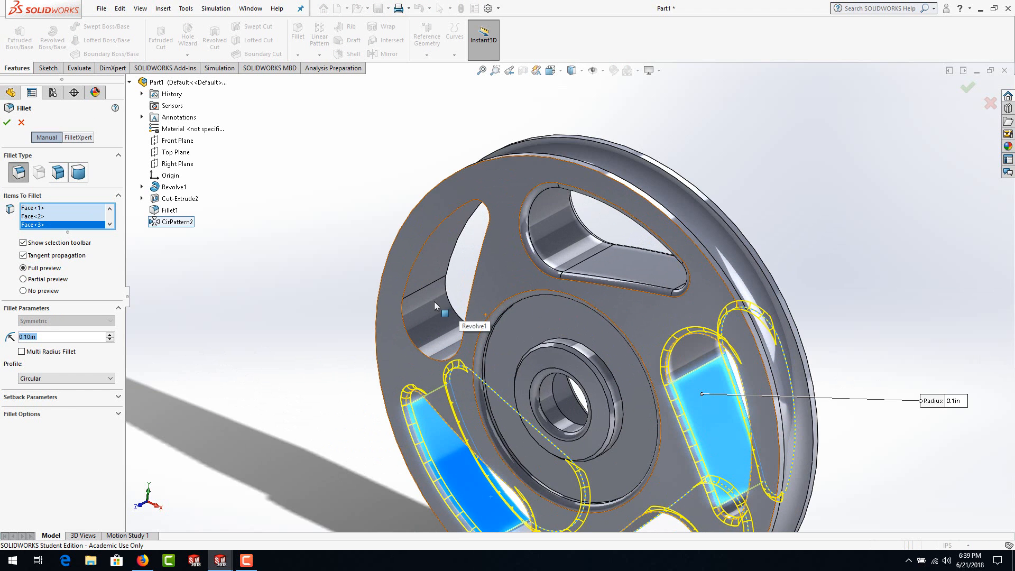
scroll(565, 264, "up", 4)
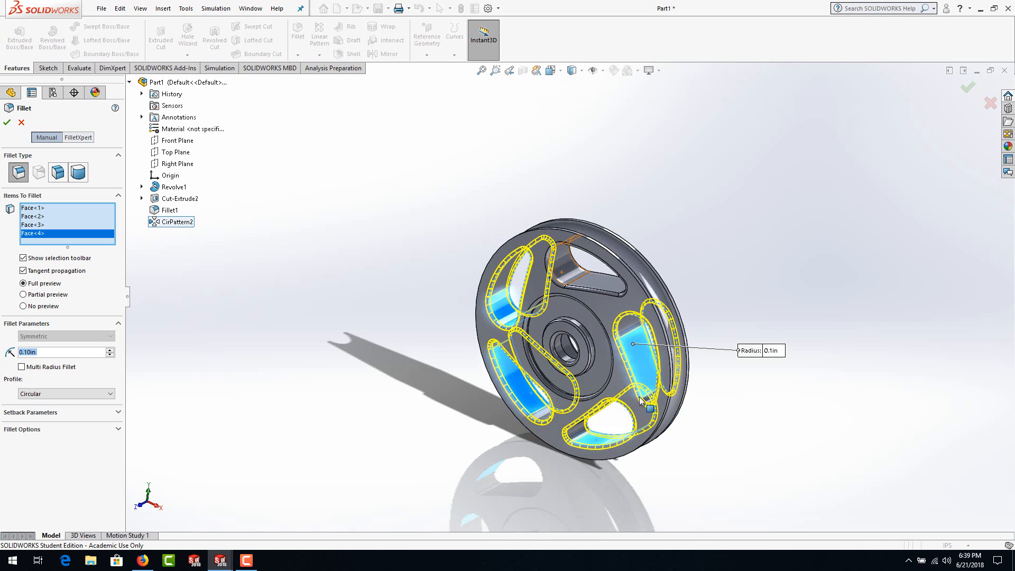
scroll(643, 400, "down", 2)
left_click(6, 123)
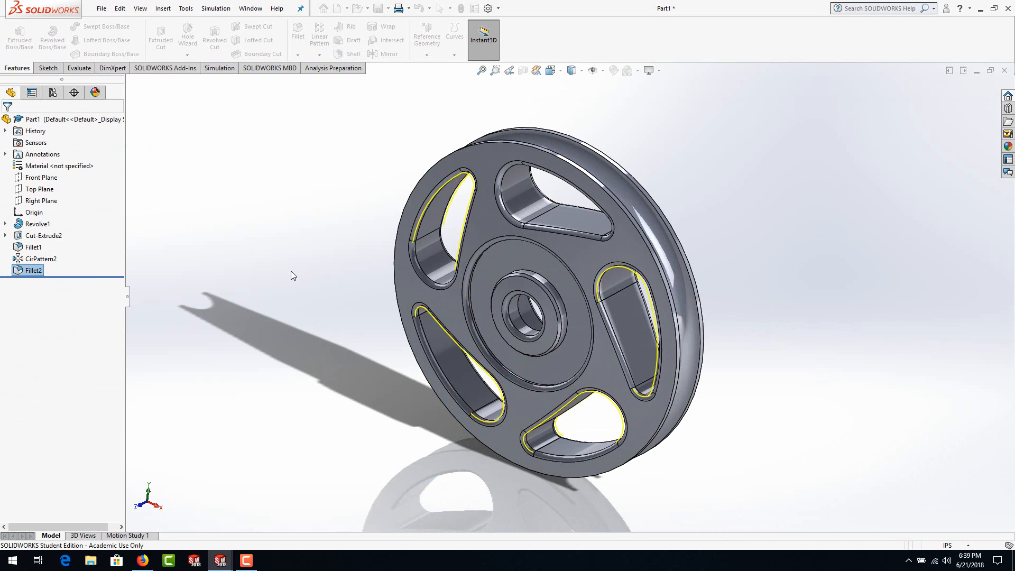
left_click(291, 271)
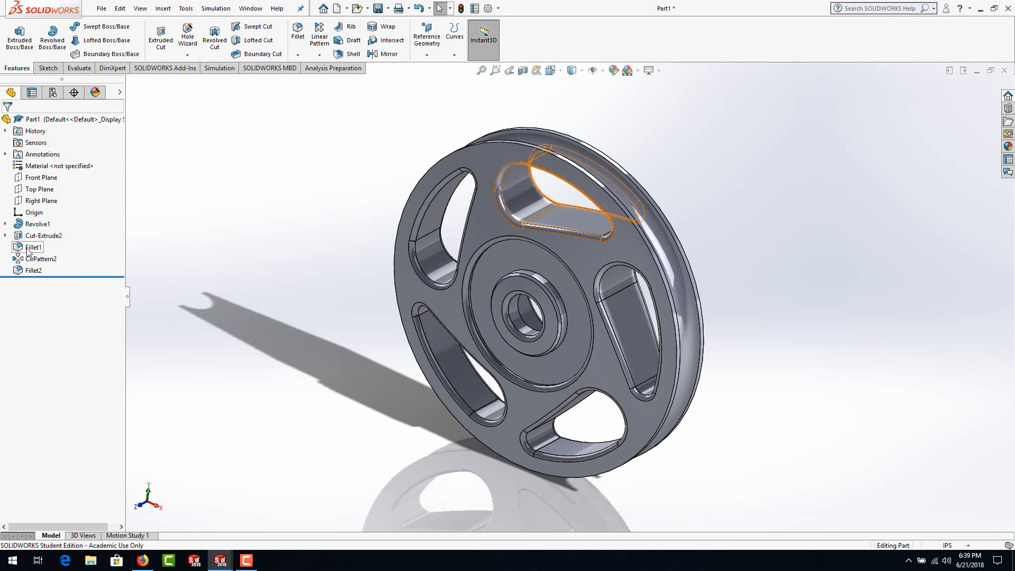
Step: Move Fillet1, the original pocket's rim fillet, to the end of the feature tree and delete it
left_click_drag(19, 252, 38, 268)
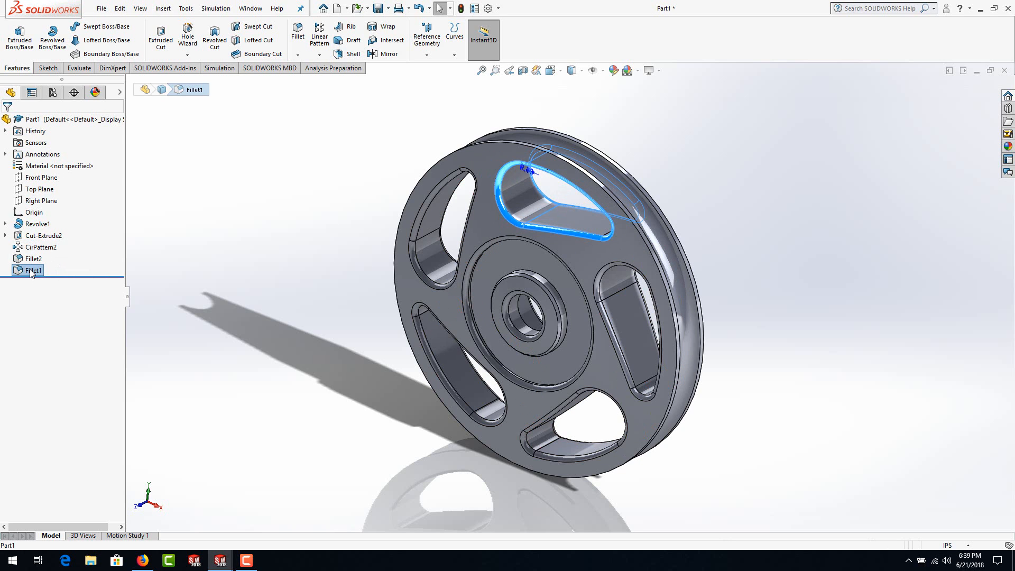
right_click(32, 272)
left_click(59, 341)
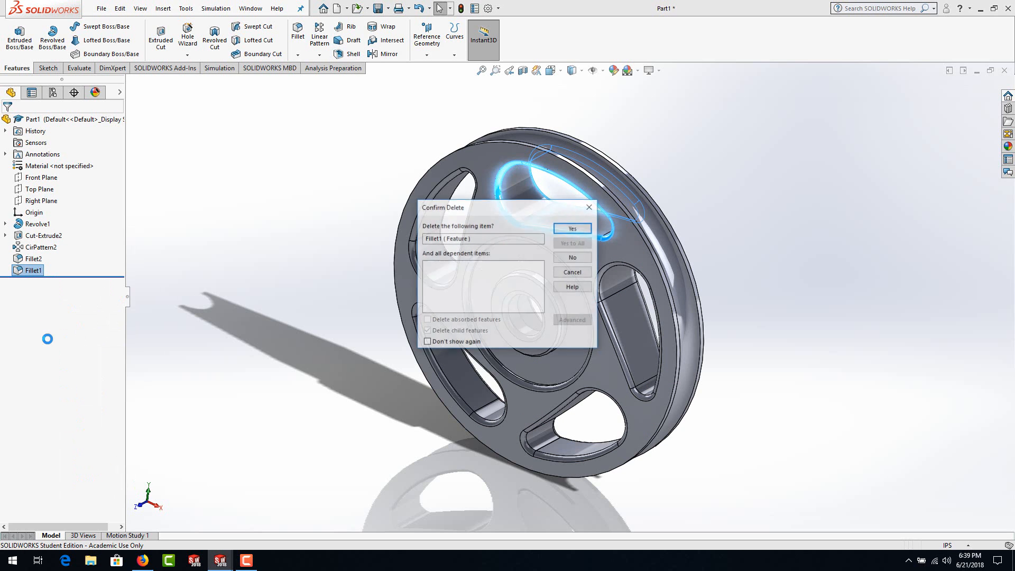
left_click(569, 228)
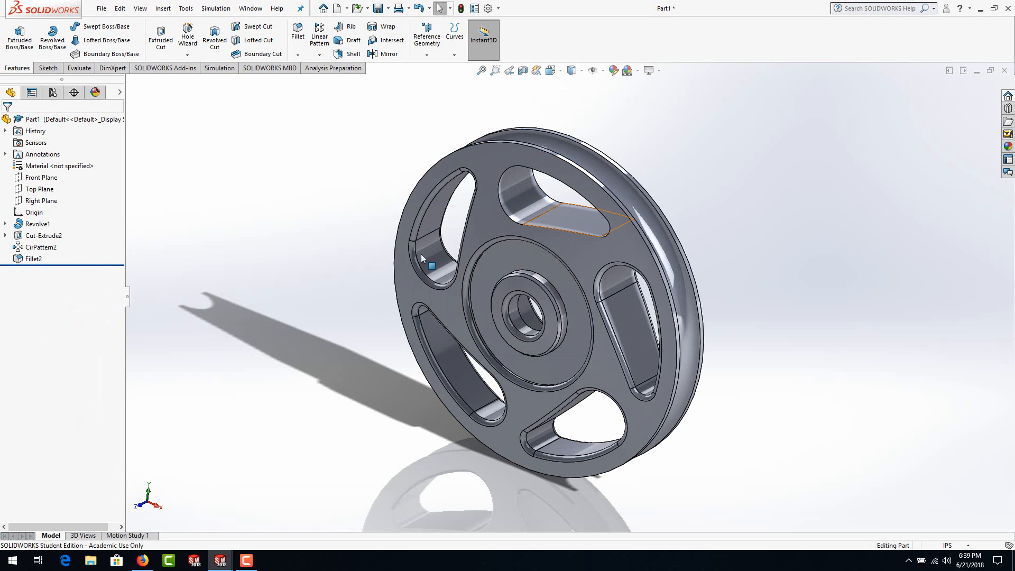
Step: Edit Fillet2 to include the original pocket's inner wall face, keeping the 0.1 in radius
scroll(561, 232, "down", 2)
right_click(32, 260)
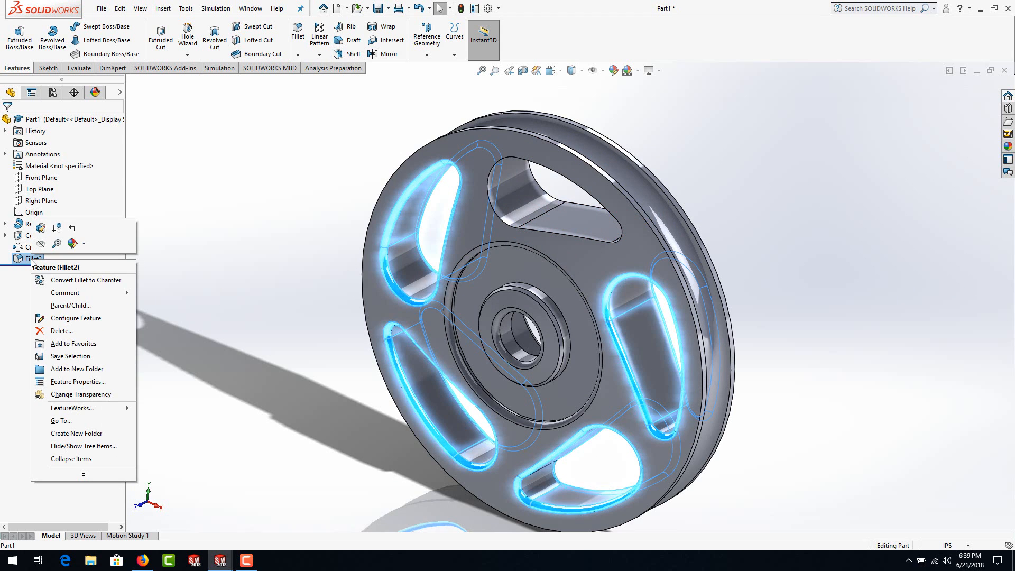
left_click(41, 228)
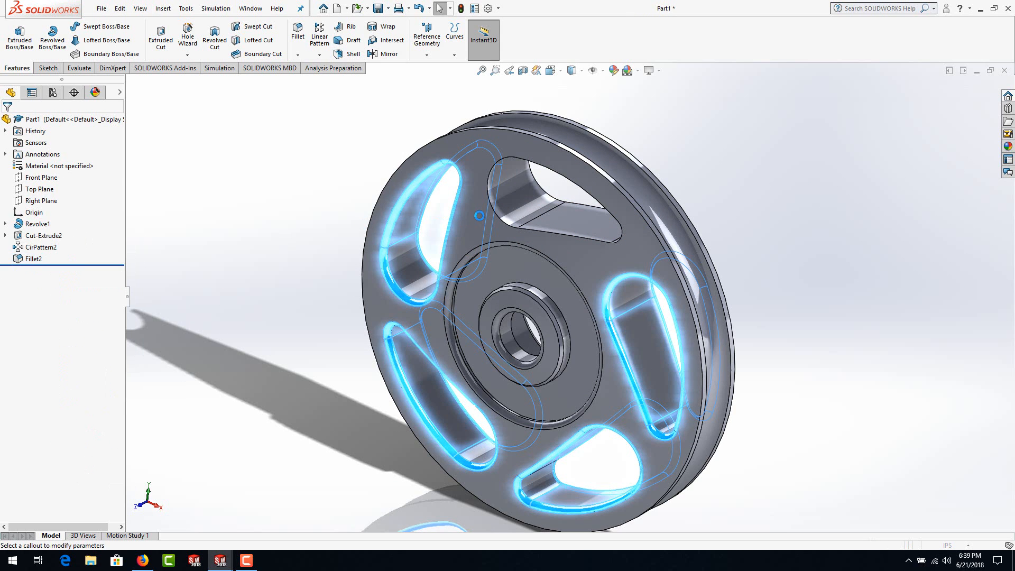
left_click(524, 200)
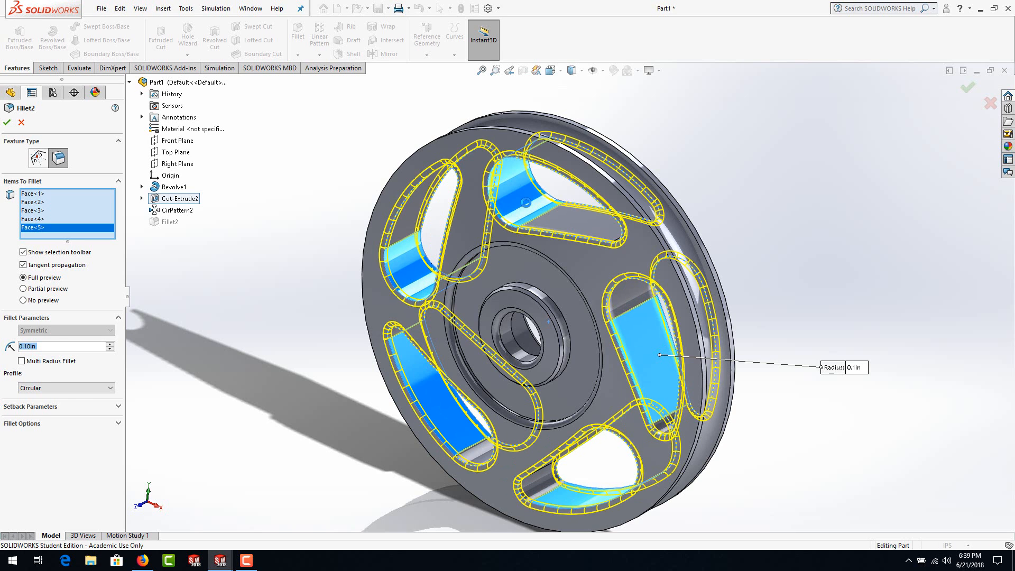
key("Return")
left_click(287, 306)
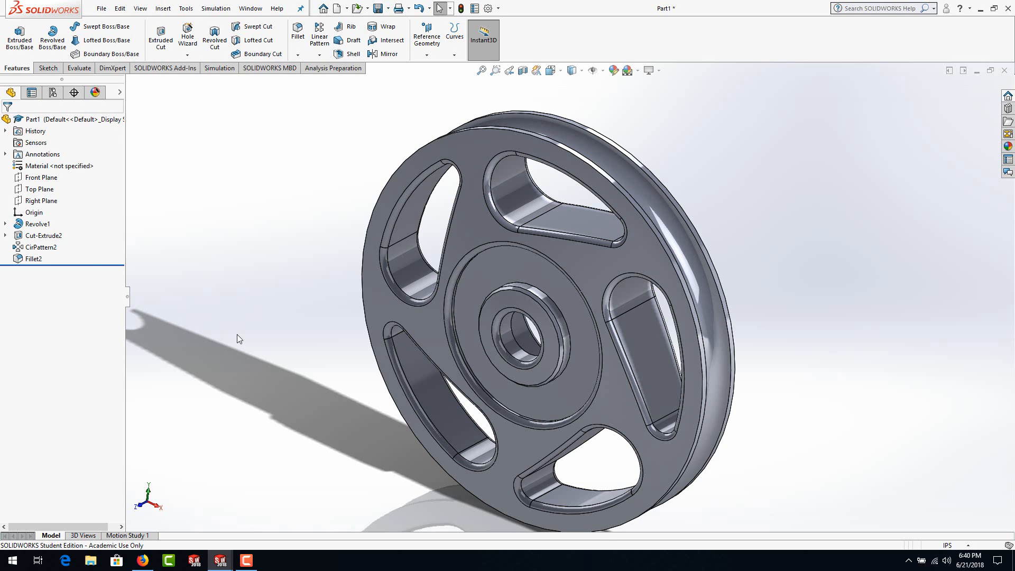
middle_click_drag(279, 347, 639, 349)
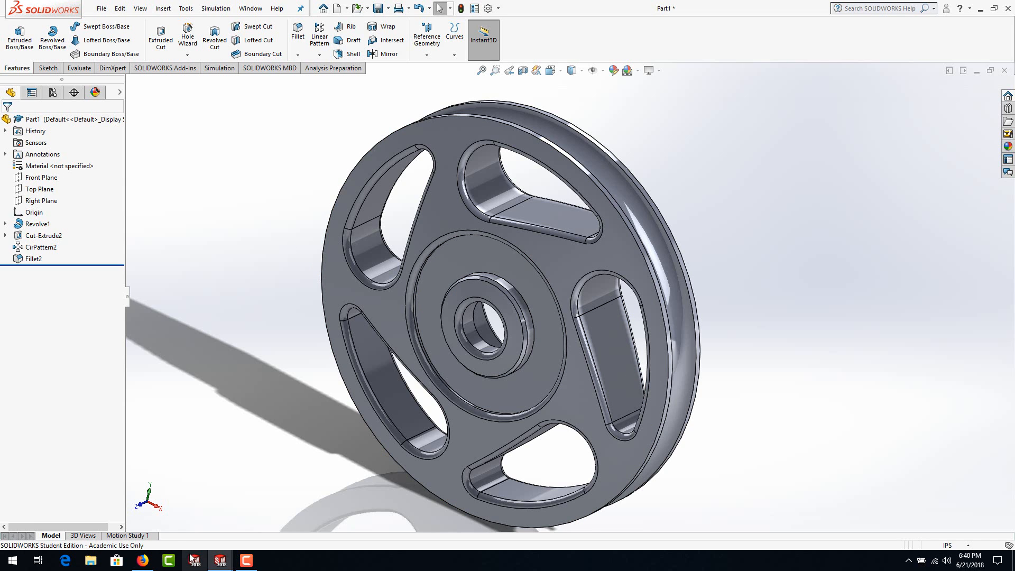
Step: Switch to Firefox and download L12.dwg through the Lab 12 DWG link on the Part files page
left_click(142, 562)
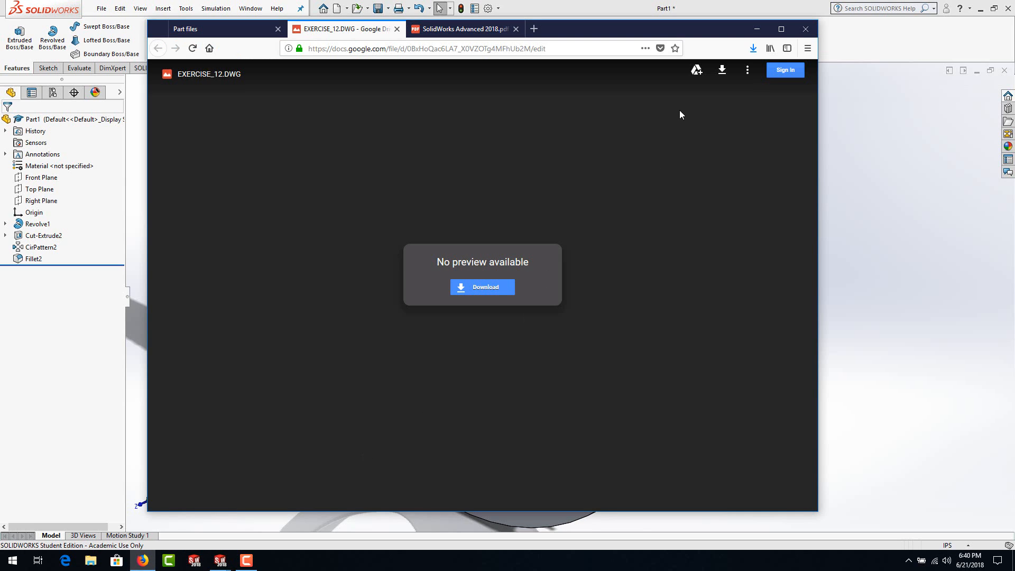
left_click(233, 29)
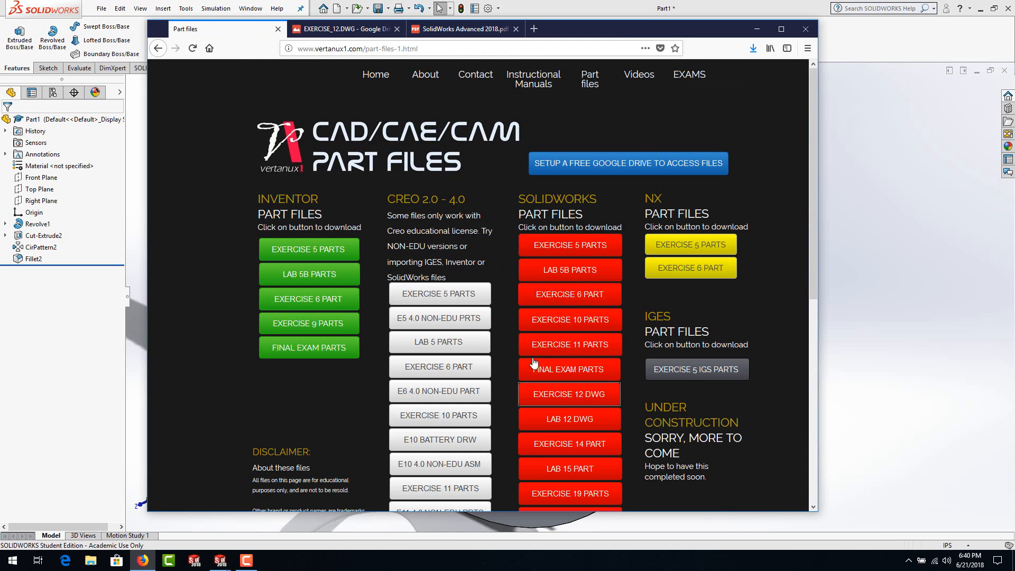
left_click(574, 420)
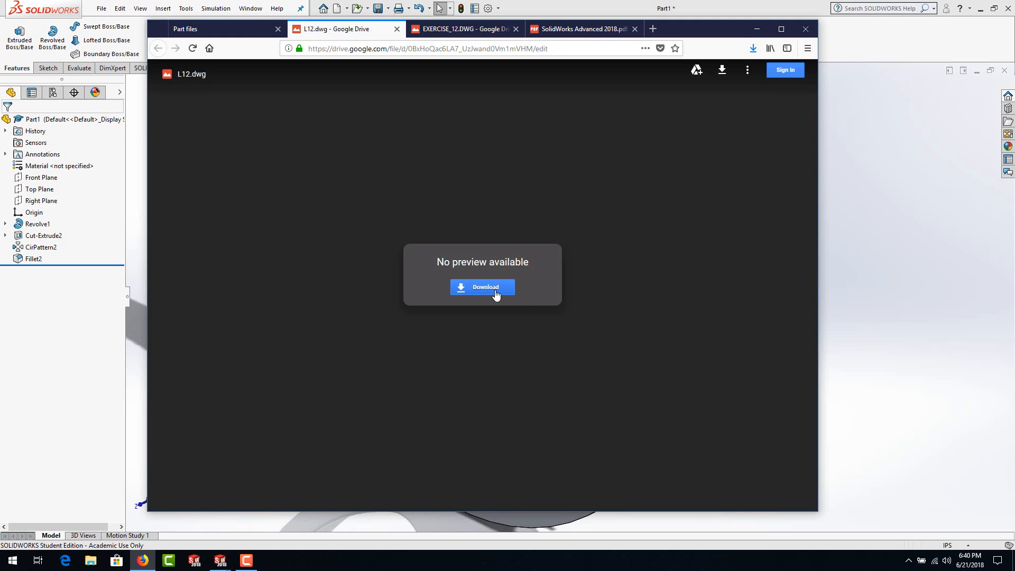
left_click(494, 294)
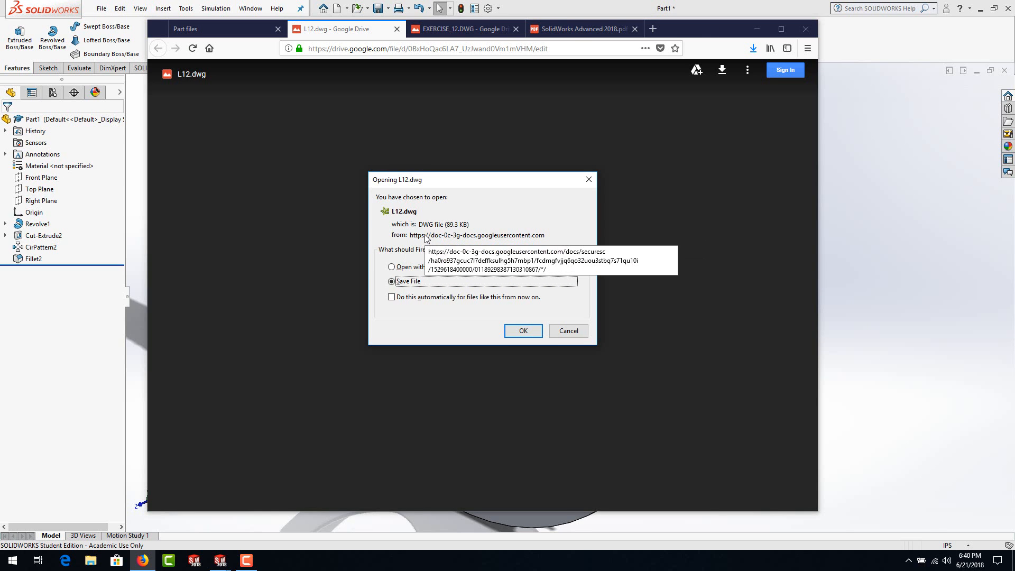
left_click(522, 331)
Step: Return to SOLIDWORKS and open L12.dwg from the Downloads folder
left_click(75, 354)
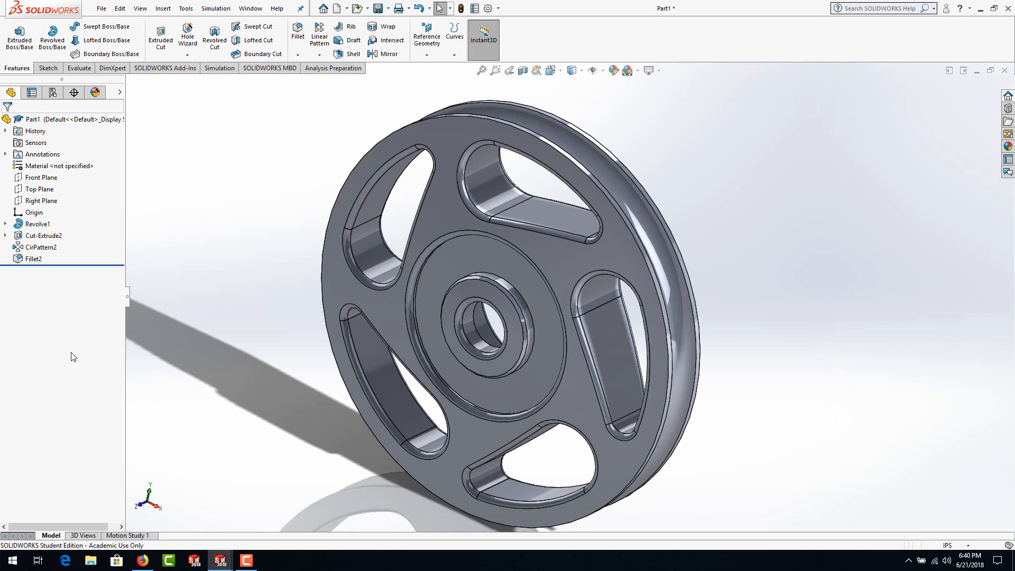
left_click(101, 8)
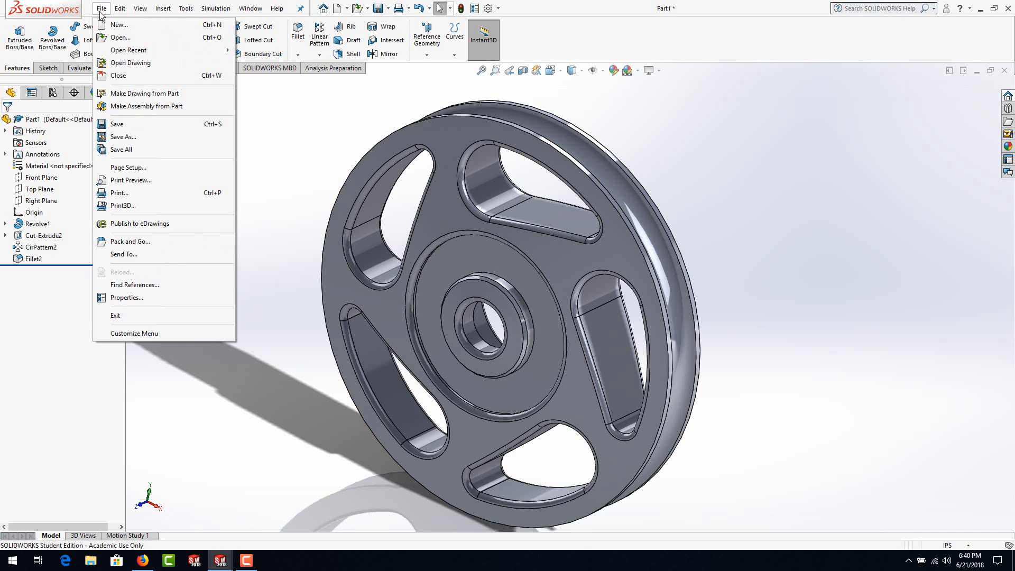
left_click(120, 38)
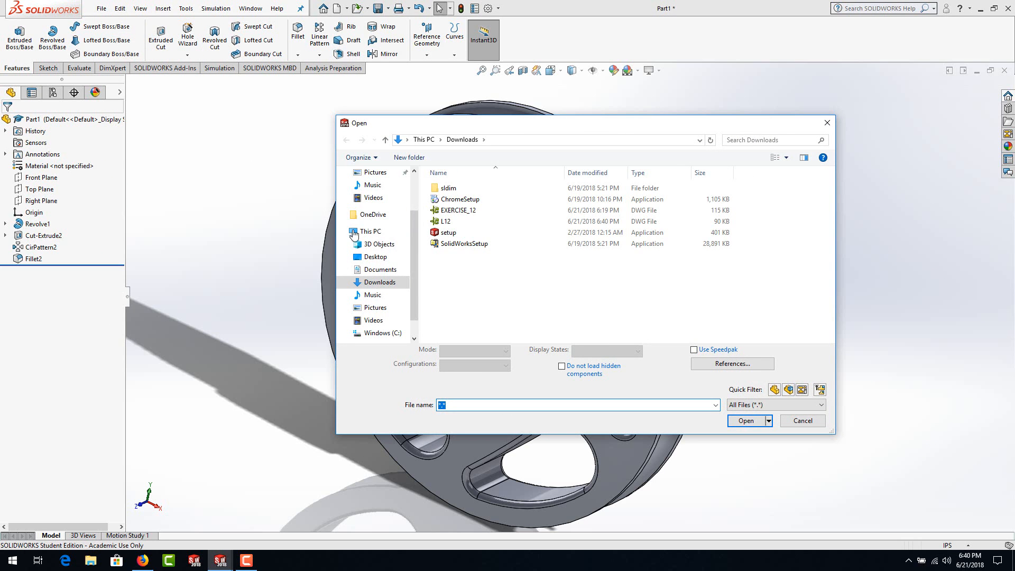
left_click(446, 222)
left_click(751, 411)
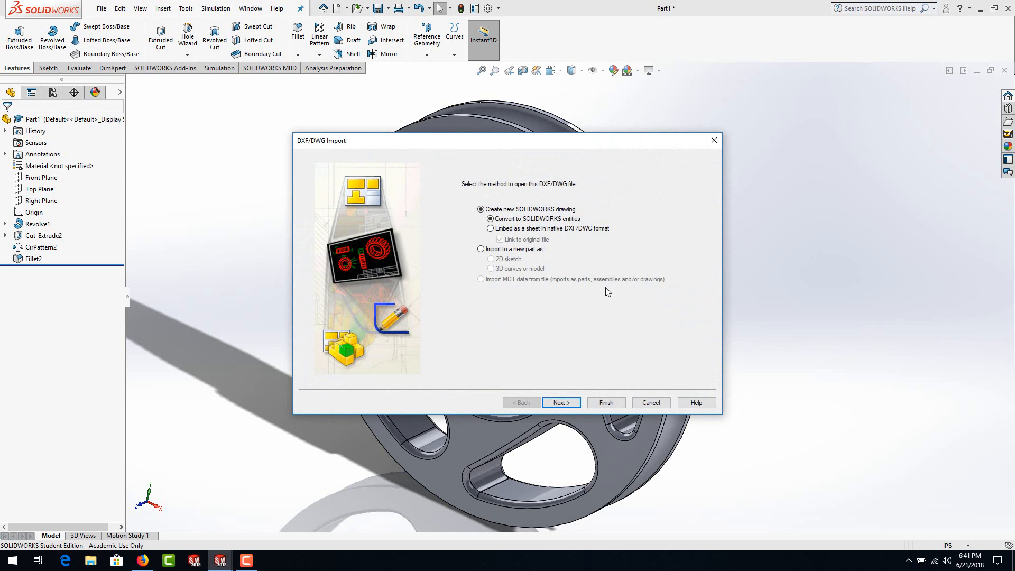
Step: Import the DWG to a new part as a 2D sketch in inches, with a white preview background, and continue to Drawing Layer Mapping
left_click(480, 249)
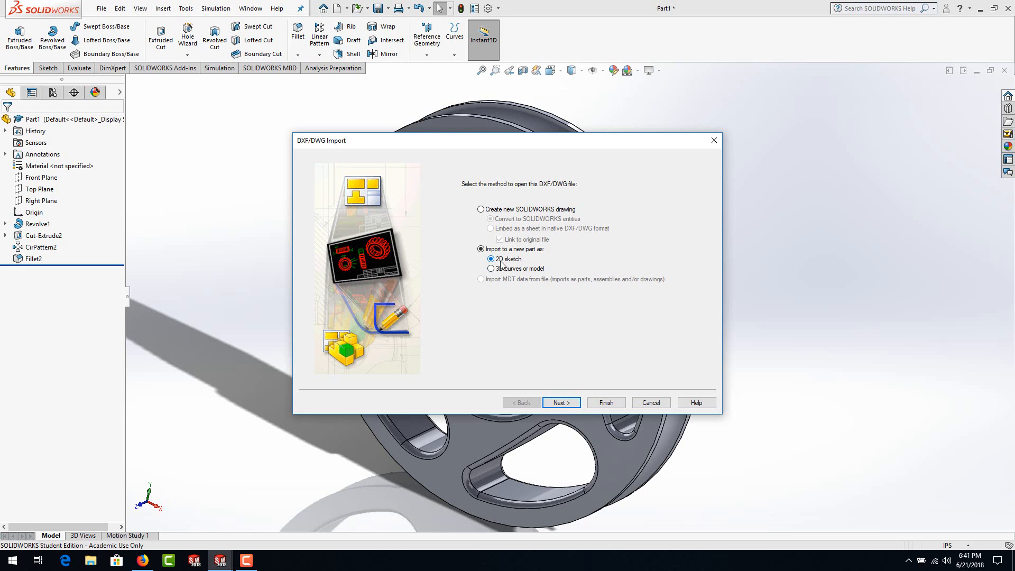
left_click(560, 403)
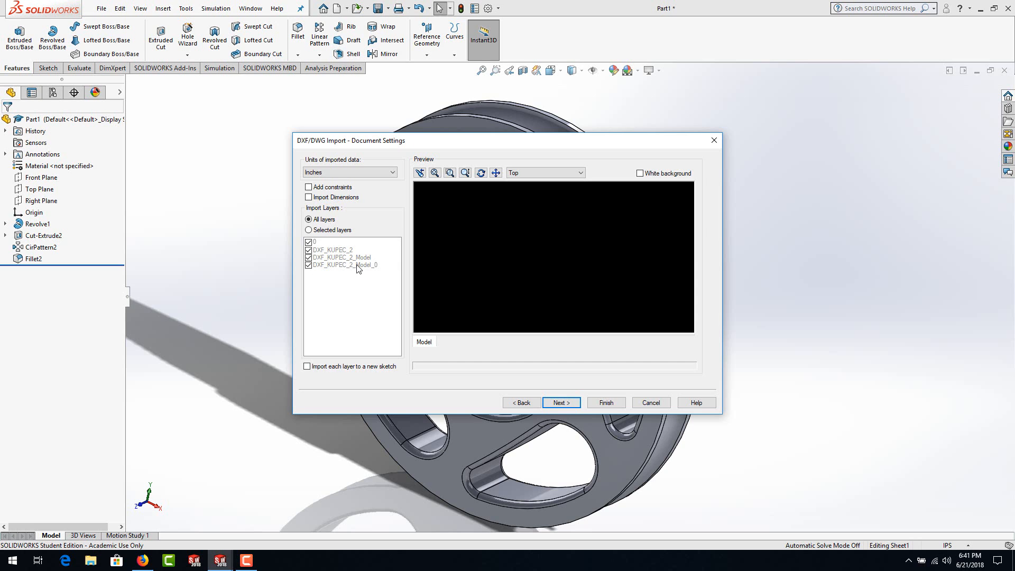
left_click(639, 175)
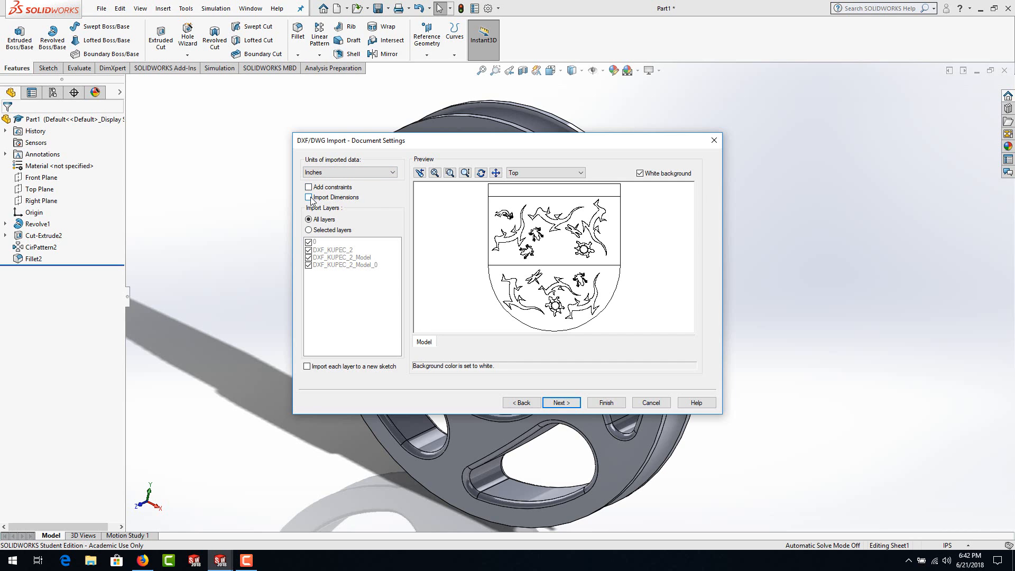
left_click(392, 172)
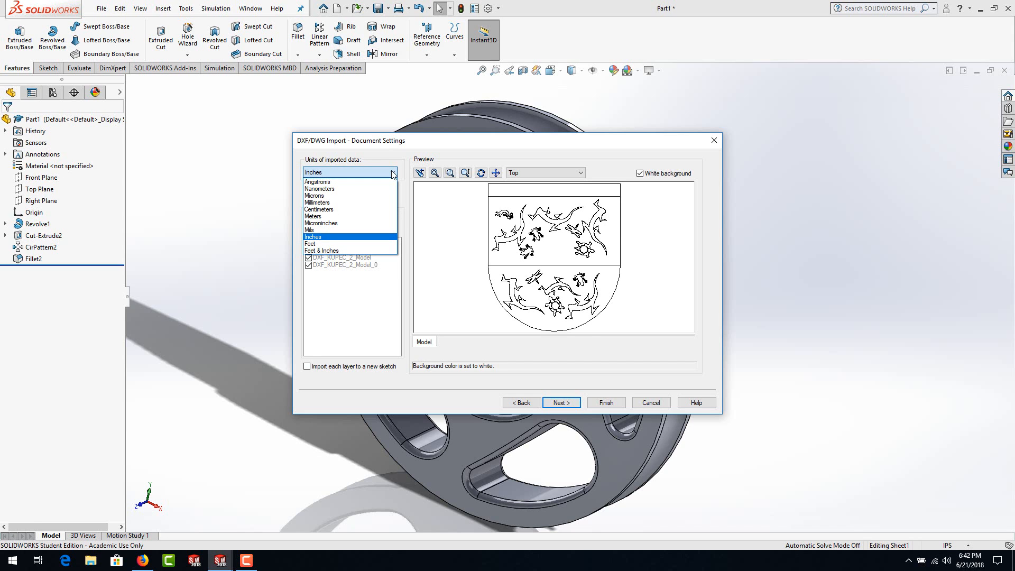
left_click(392, 173)
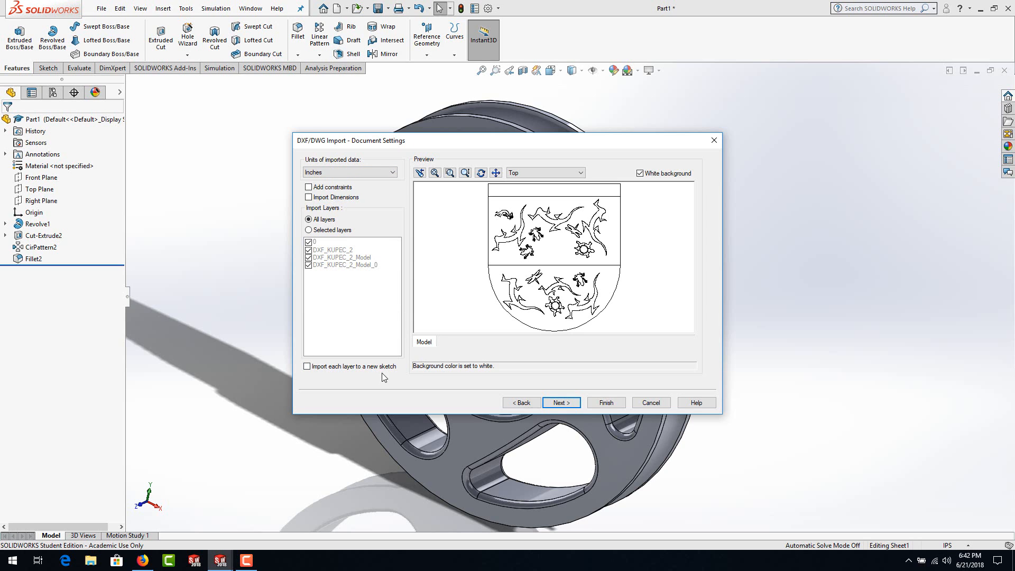
left_click(566, 404)
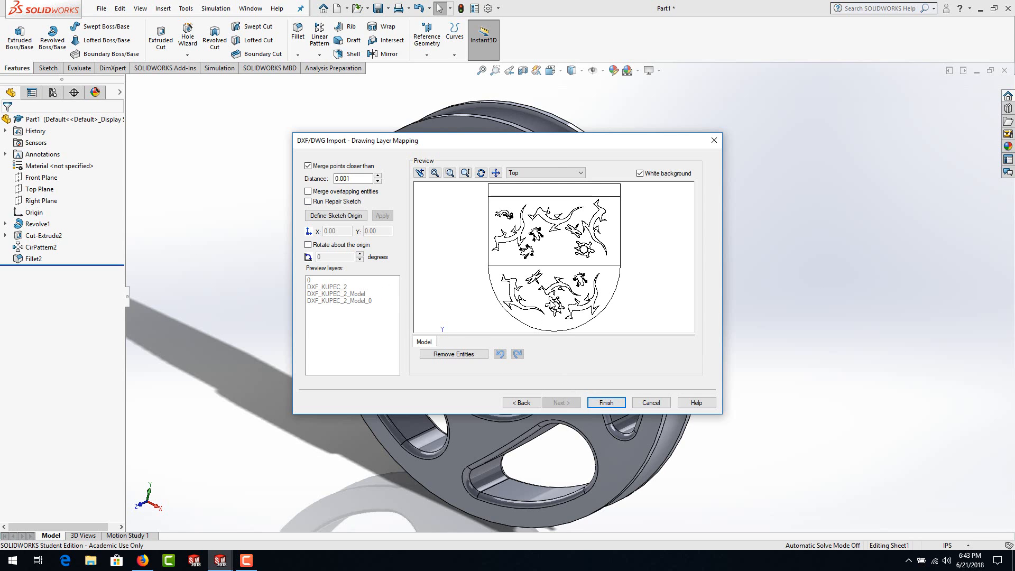
Step: Finish the DWG import and examine the imported sketch at different angles, returning to the Front view
left_click(603, 404)
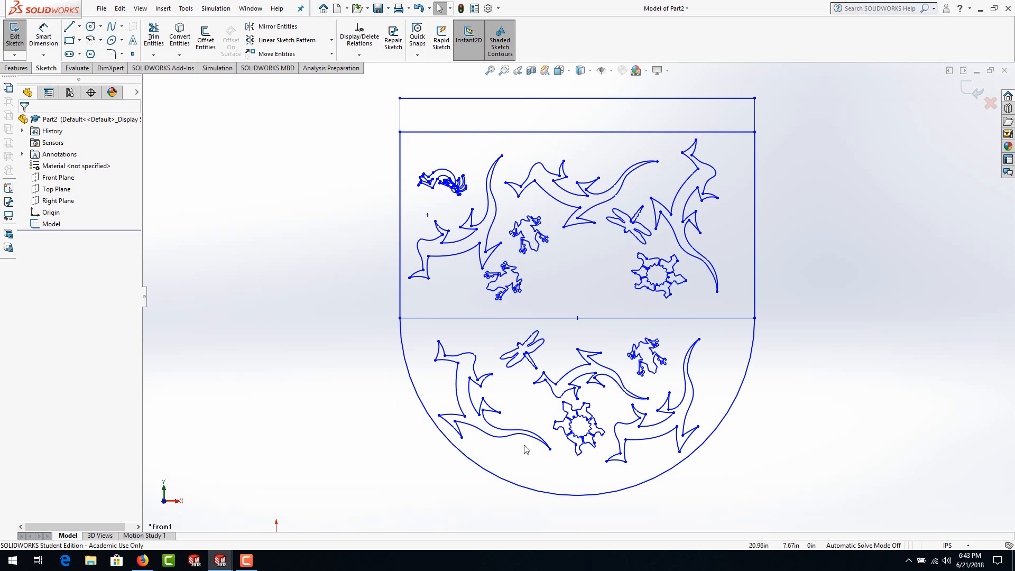
mouse_move(594, 296)
middle_mouse_down()
mouse_move(478, 218)
mouse_move(500, 324)
mouse_move(555, 285)
mouse_move(772, 277)
middle_mouse_up()
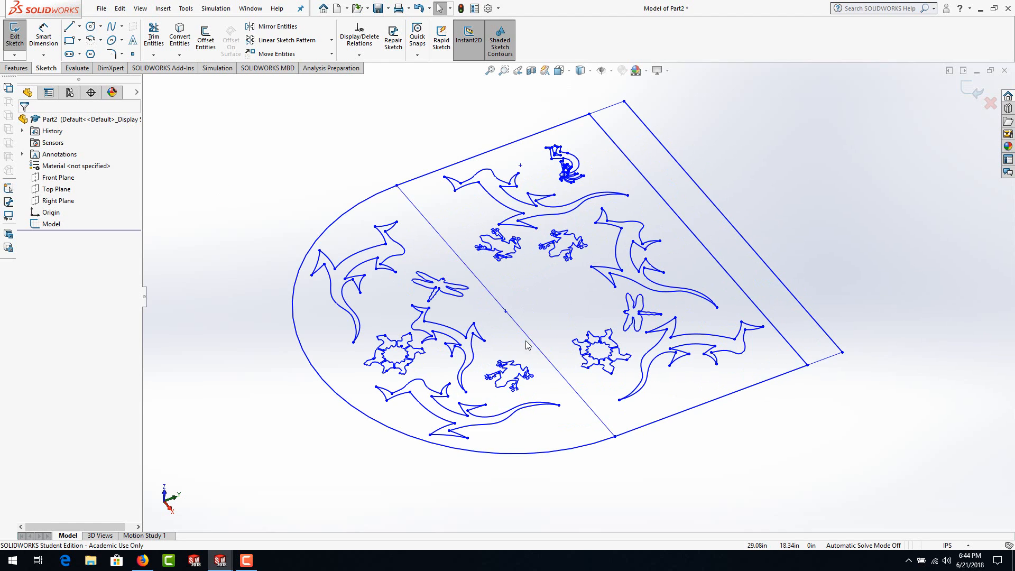
mouse_move(568, 294)
middle_mouse_down()
mouse_move(253, 419)
mouse_move(555, 109)
middle_mouse_up()
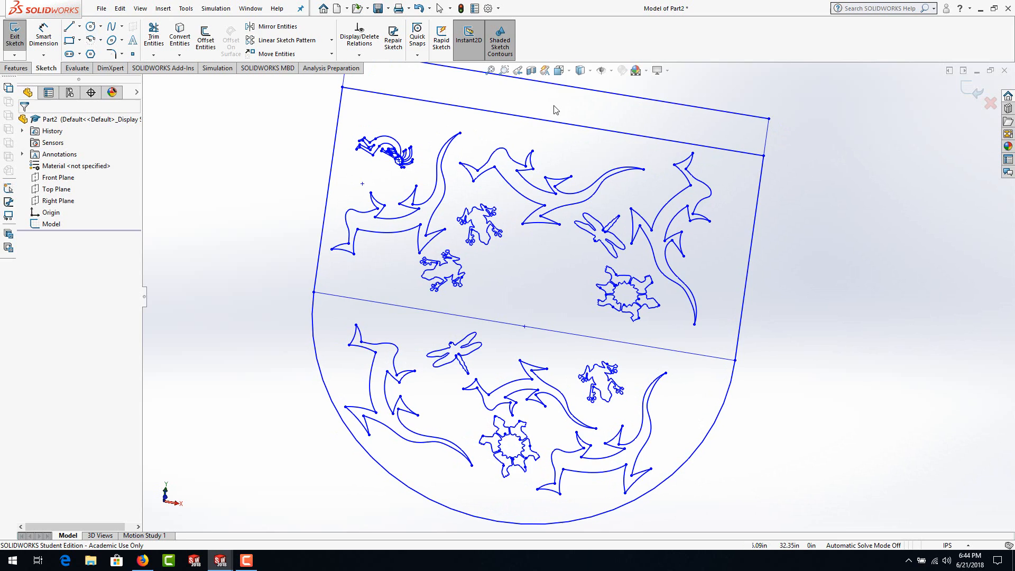
left_click(567, 72)
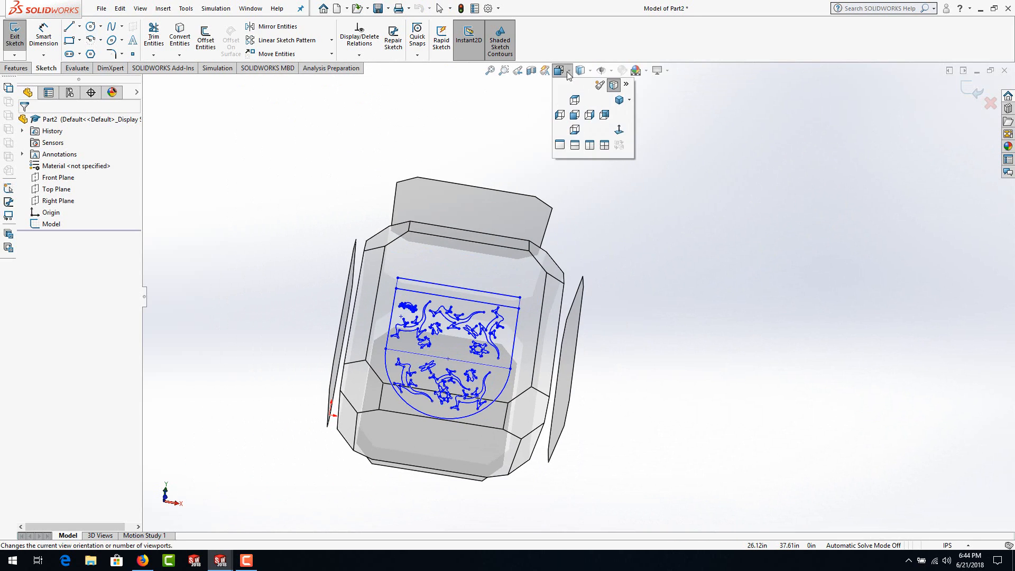
left_click(574, 115)
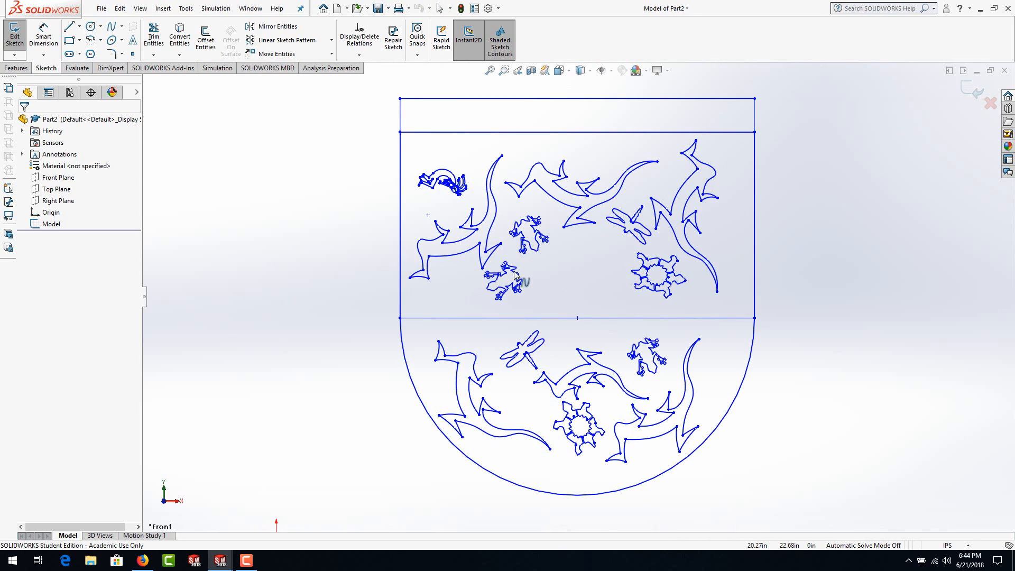
Step: Select the chain of the lower frog in the sketch's upper section and move it rightward, using From/To points with relations kept
scroll(529, 291, "down", 5)
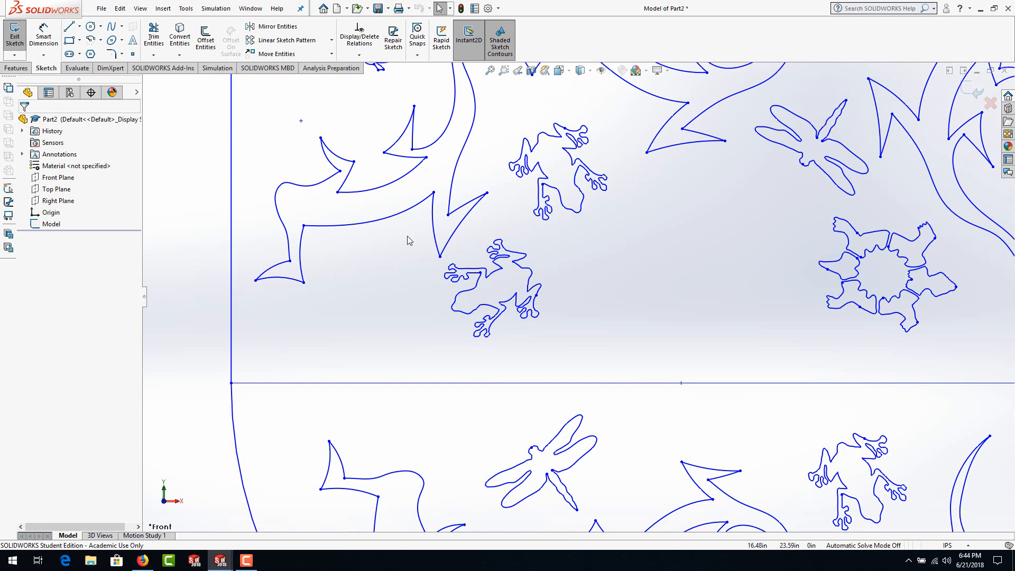
right_click(495, 274)
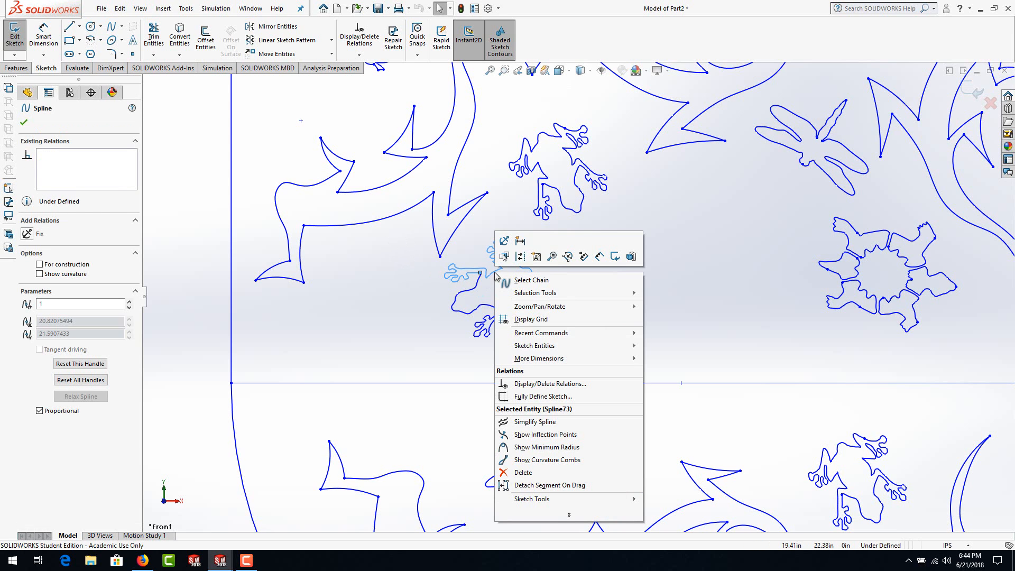
left_click(520, 281)
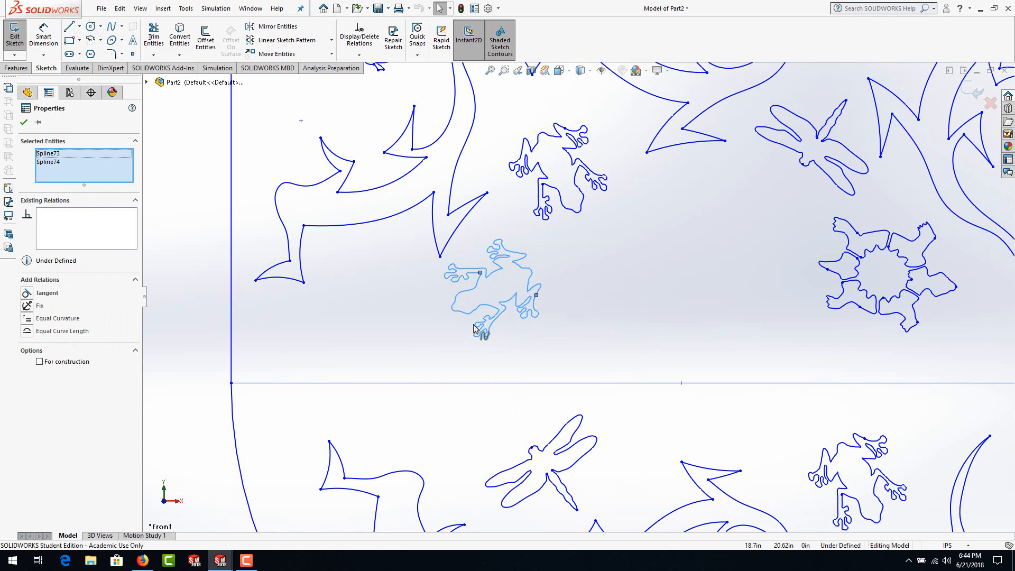
left_click(332, 55)
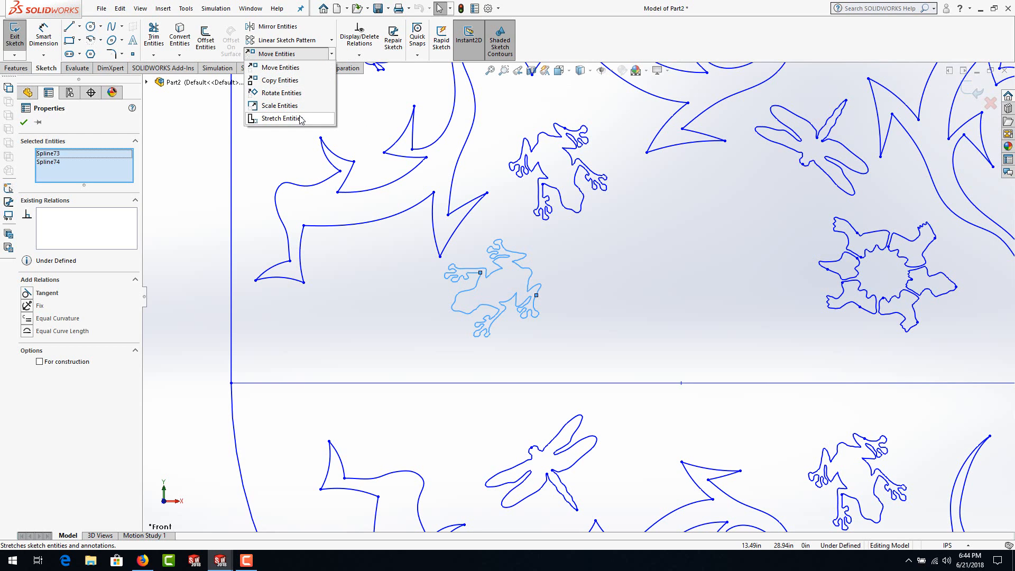
left_click(296, 68)
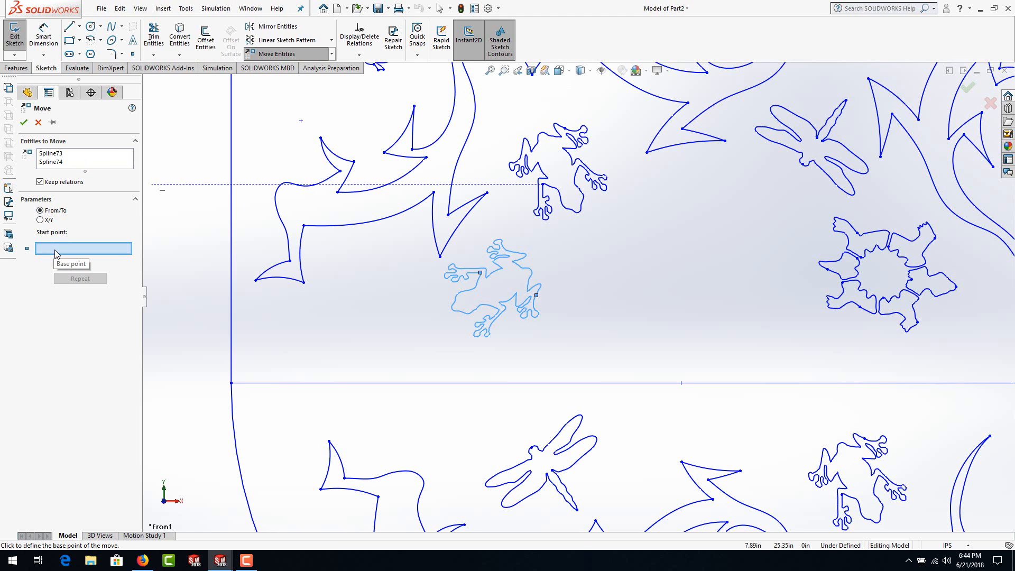
left_click(42, 220)
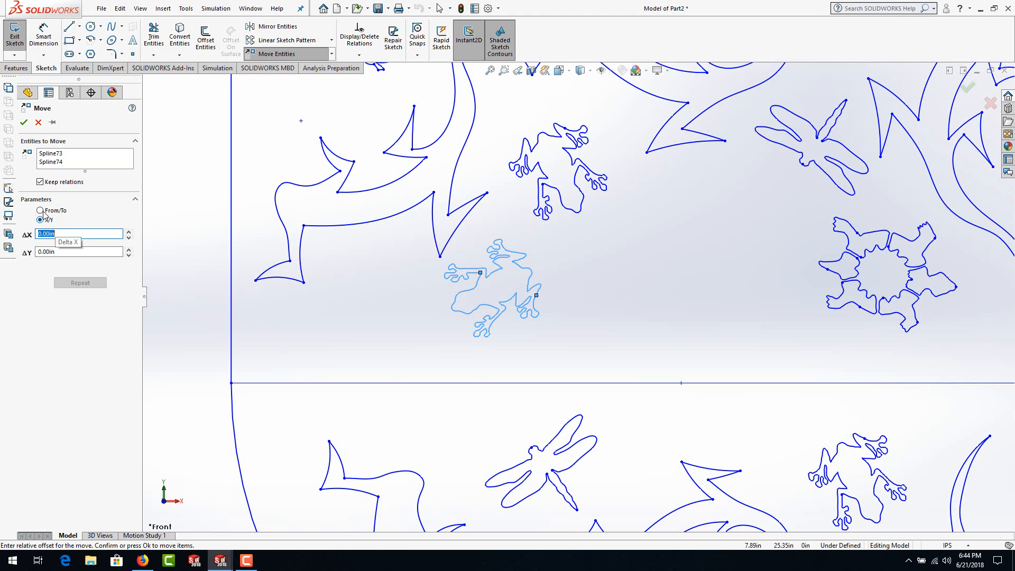
left_click(41, 211)
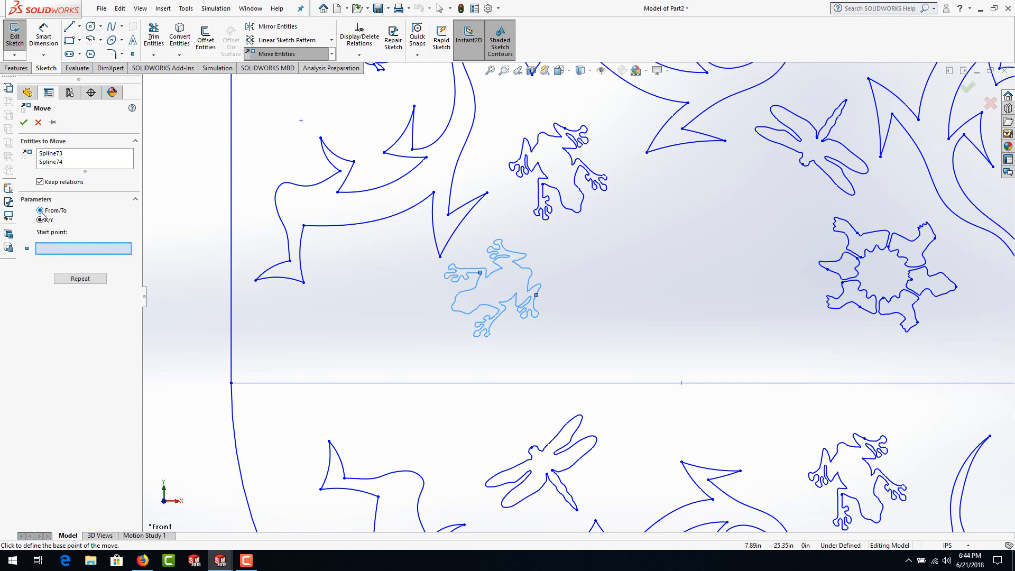
left_click(510, 295)
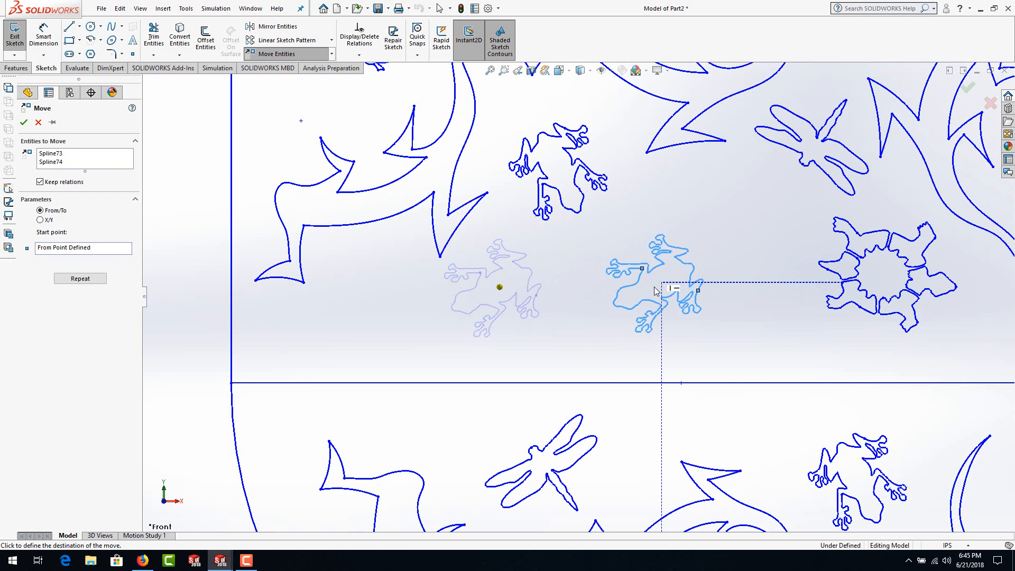
left_click(657, 290)
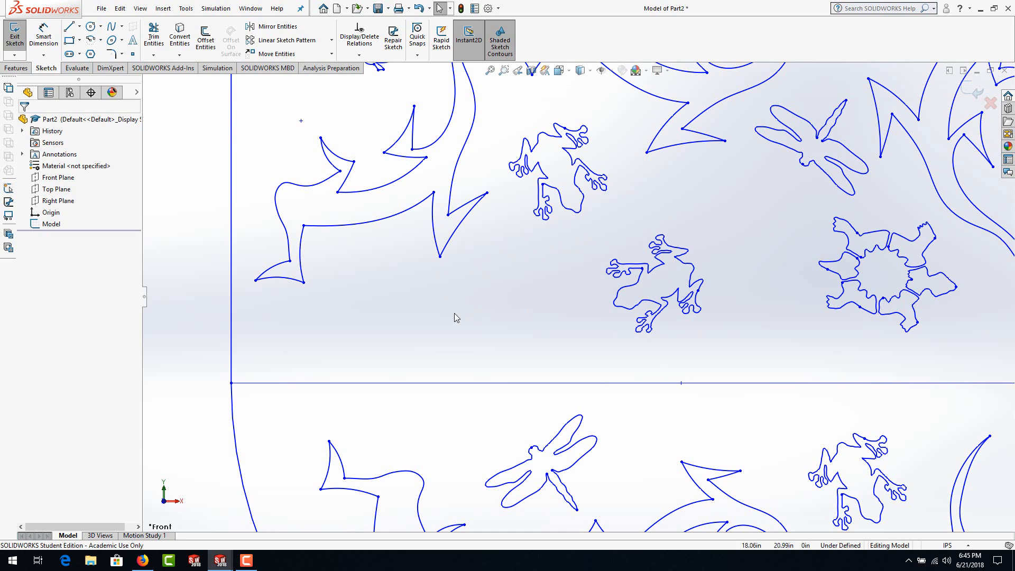
Step: Copy the moved frog's two splines with Copy Entities, from a base point in its body to the open space on its left
left_click(332, 54)
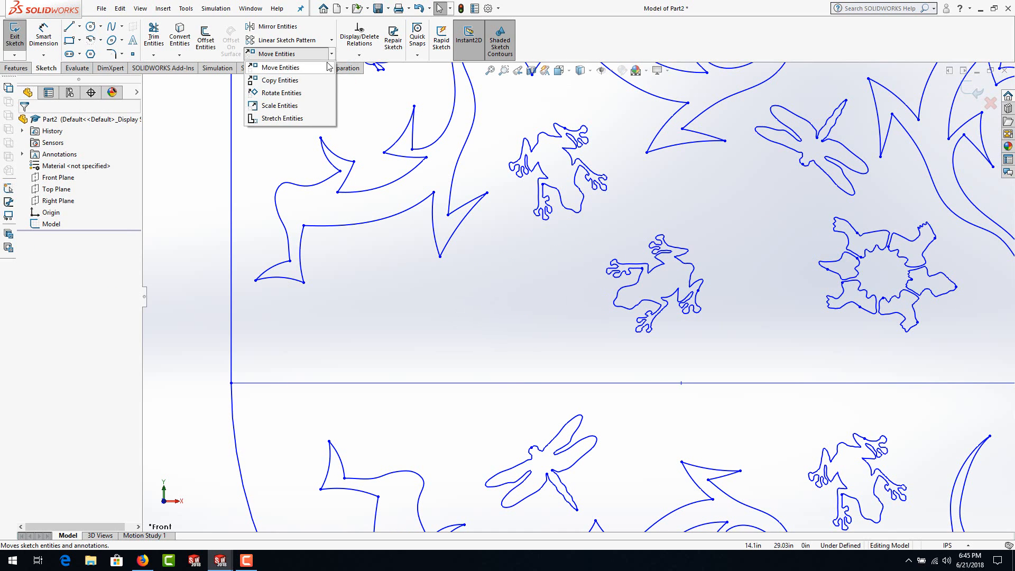
left_click(303, 81)
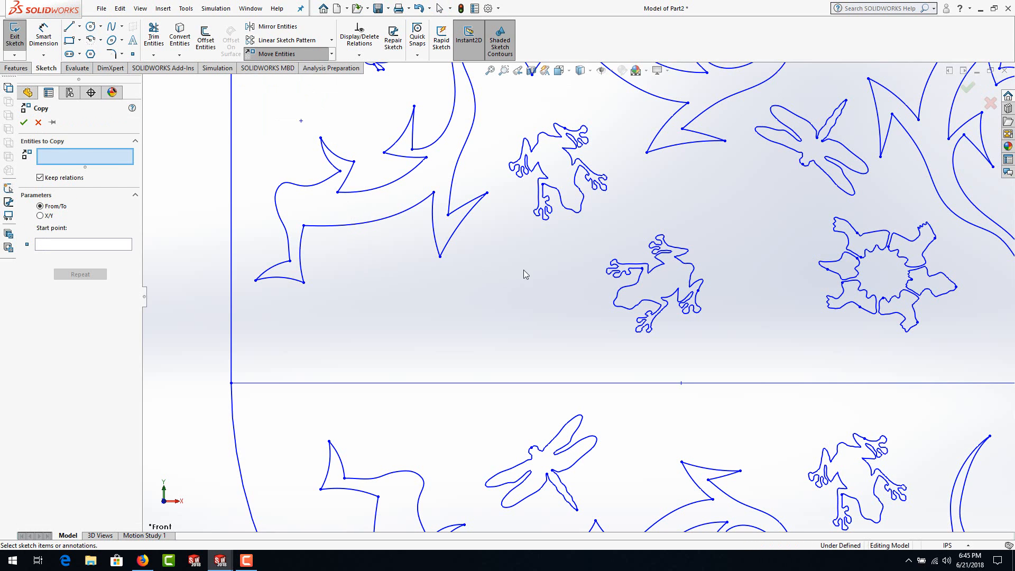
right_click(659, 270)
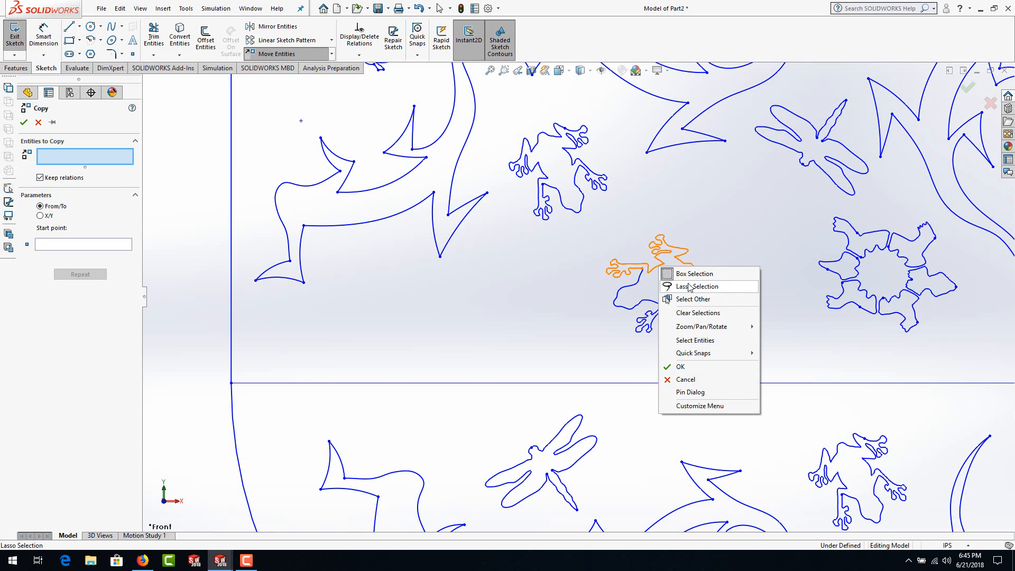
left_click(562, 277)
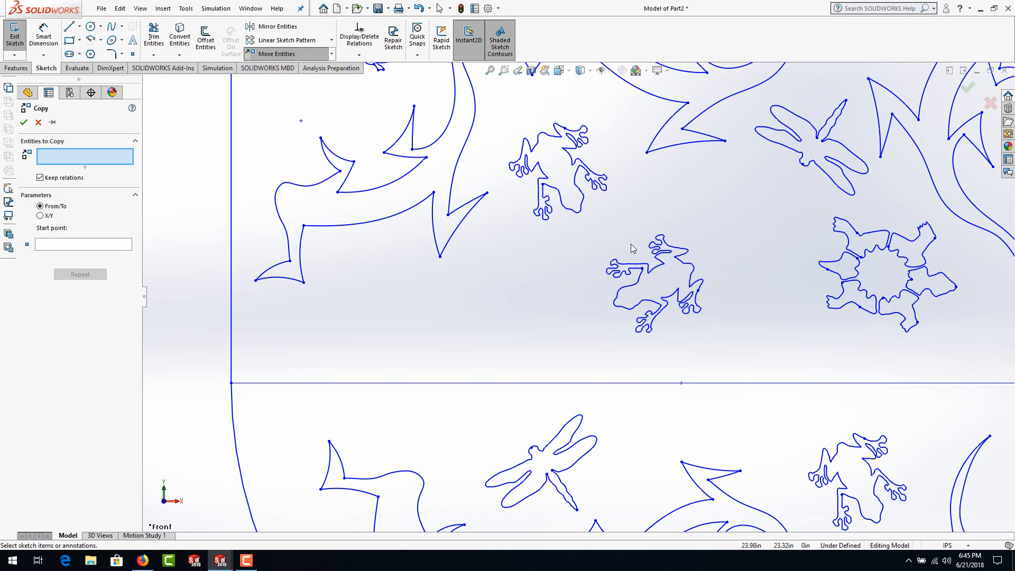
left_click(656, 272)
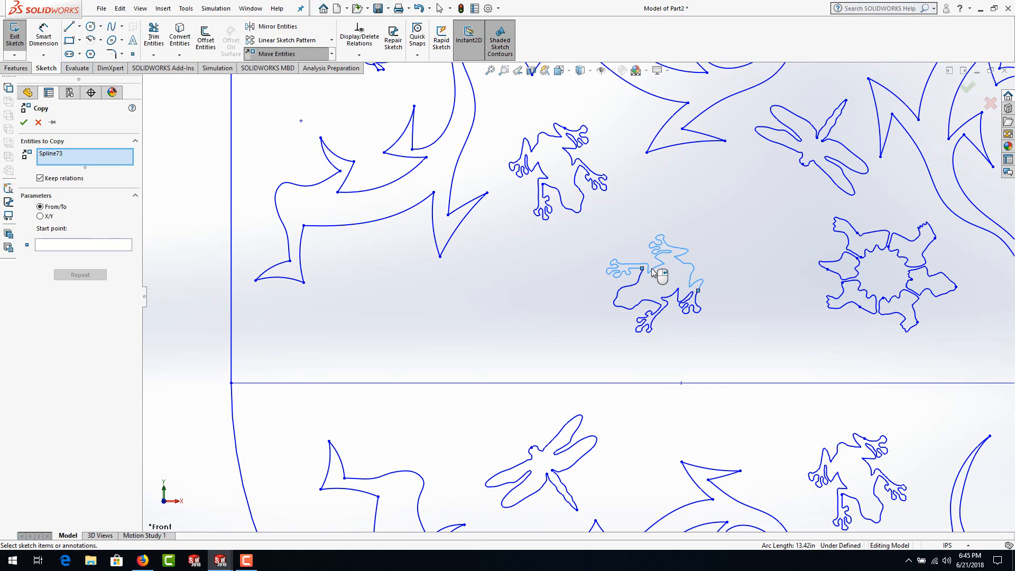
left_click(644, 317)
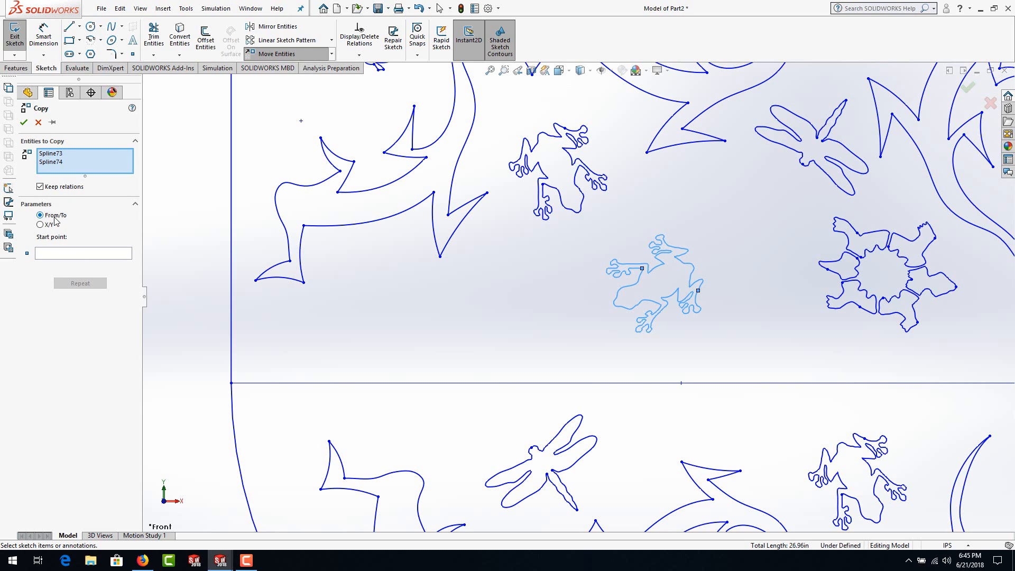
right_click(661, 288)
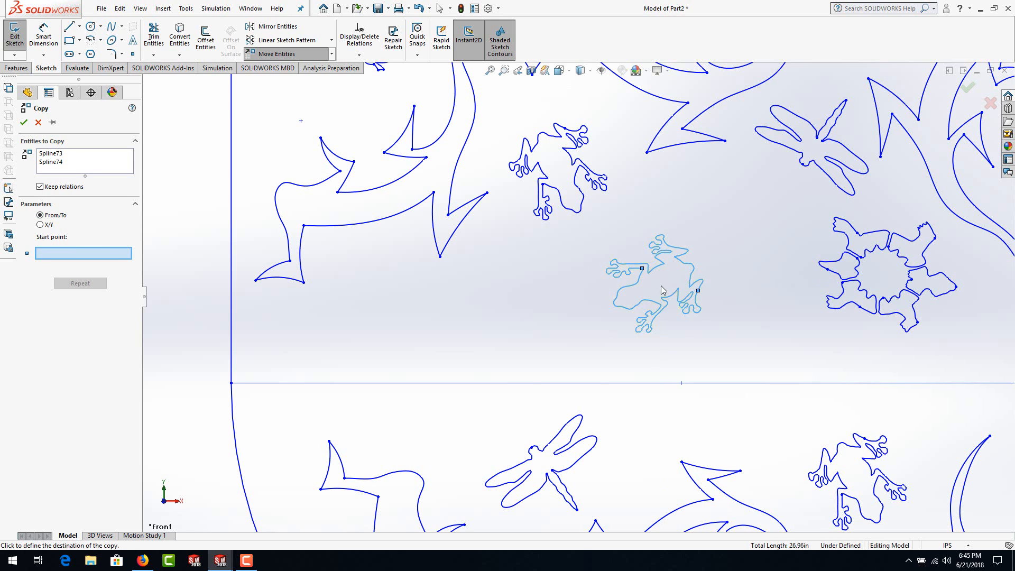
left_click(662, 286)
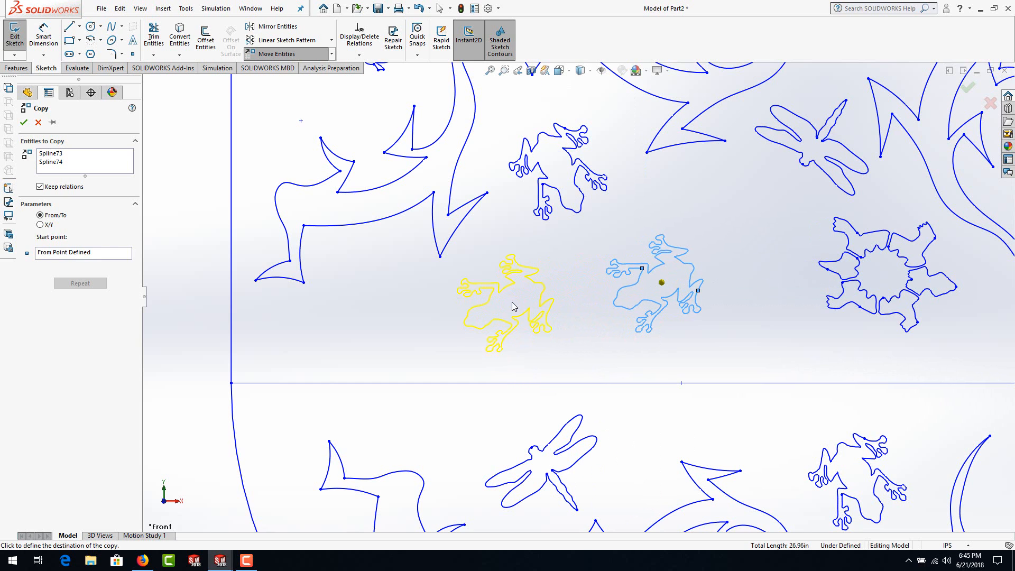
left_click(506, 301)
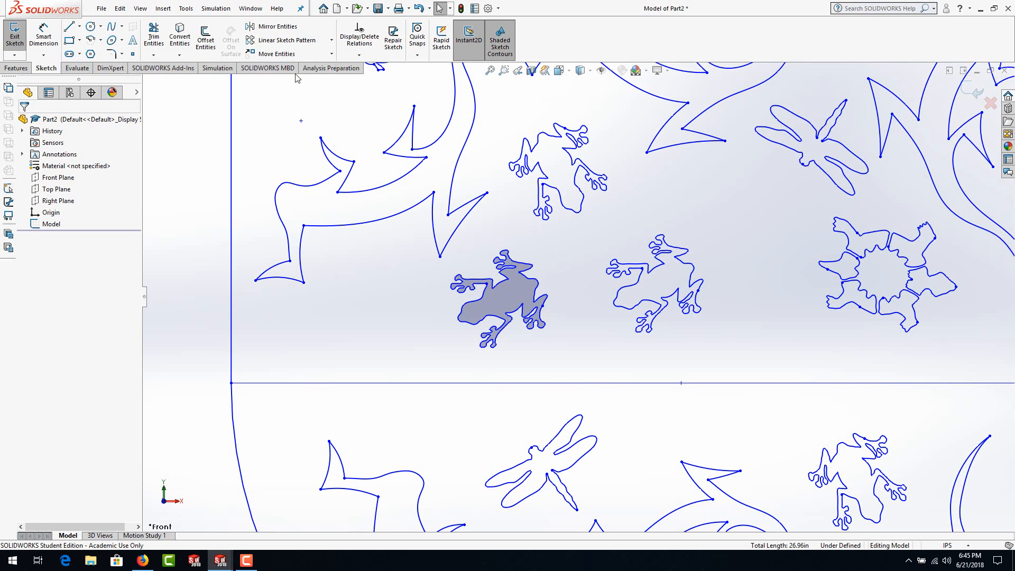
Step: Set up Rotate Entities for the copied frog's two splines, with the centre of rotation in the middle of its body
left_click(331, 53)
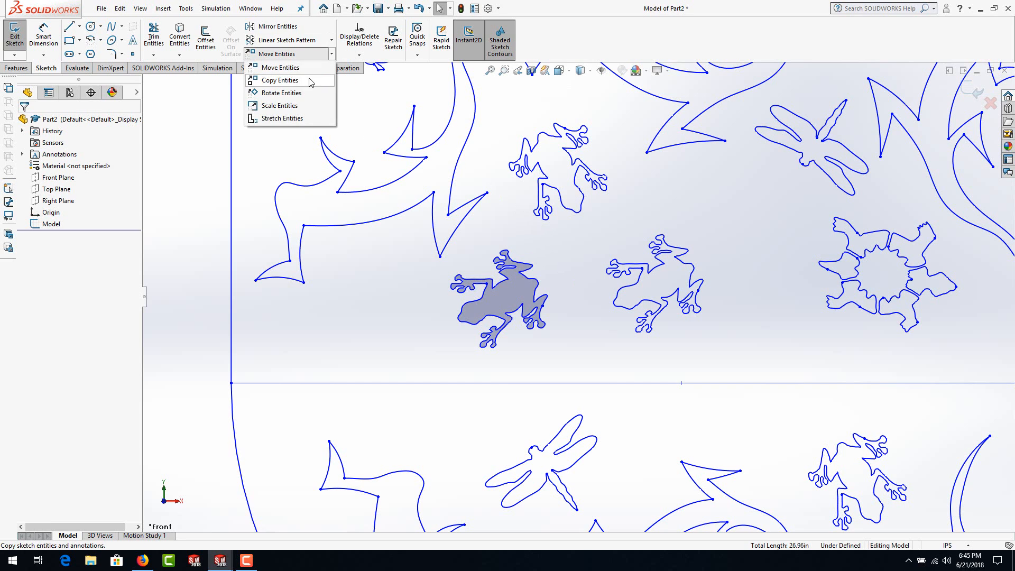
left_click(289, 94)
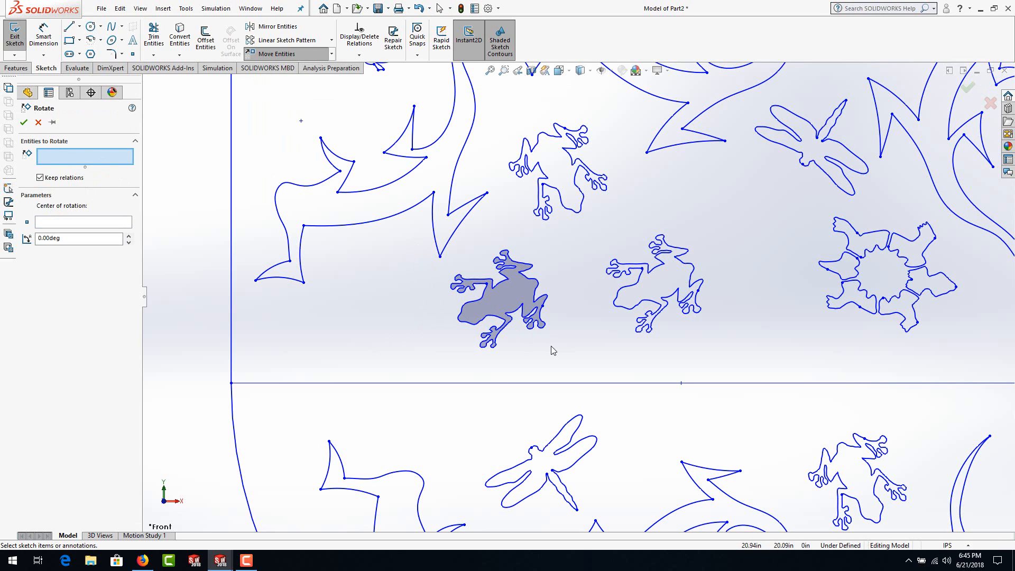
left_click(478, 283)
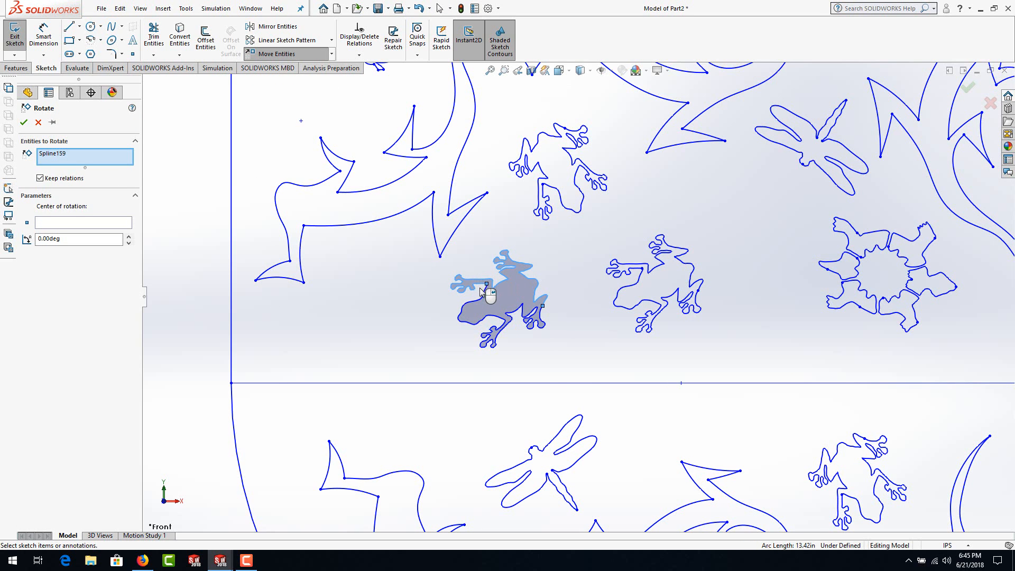
left_click(486, 319)
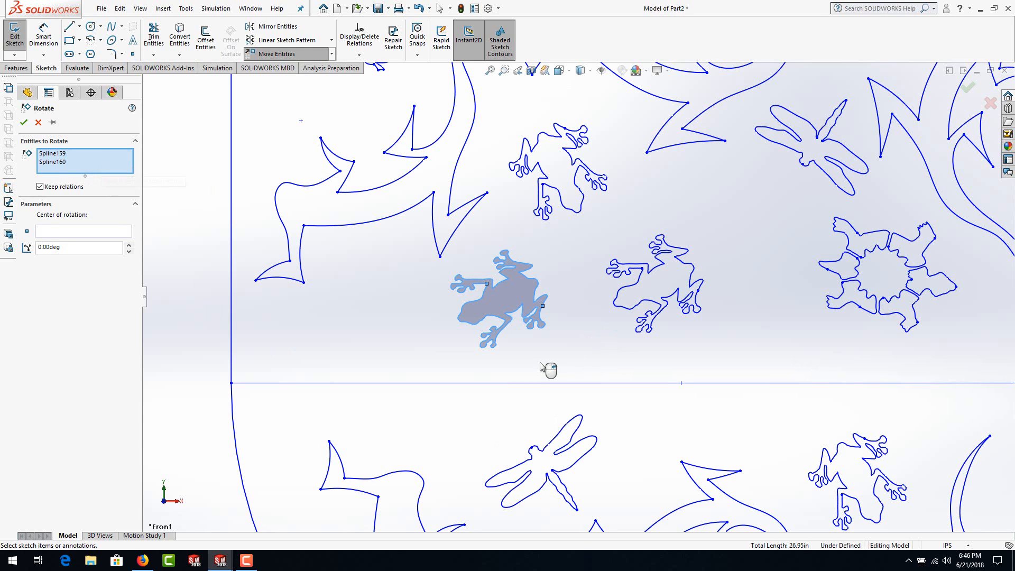
left_click(47, 232)
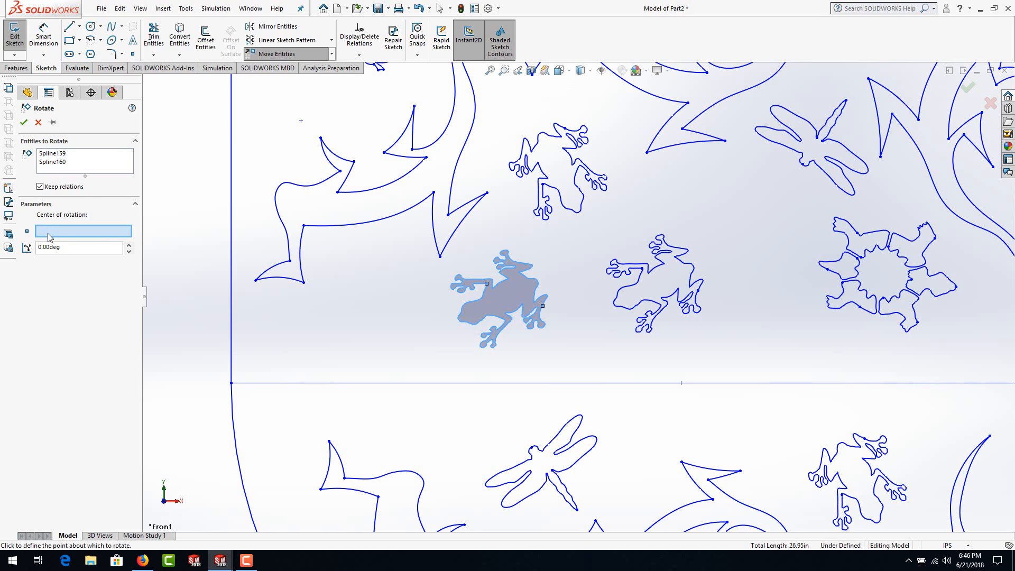
left_click(508, 297)
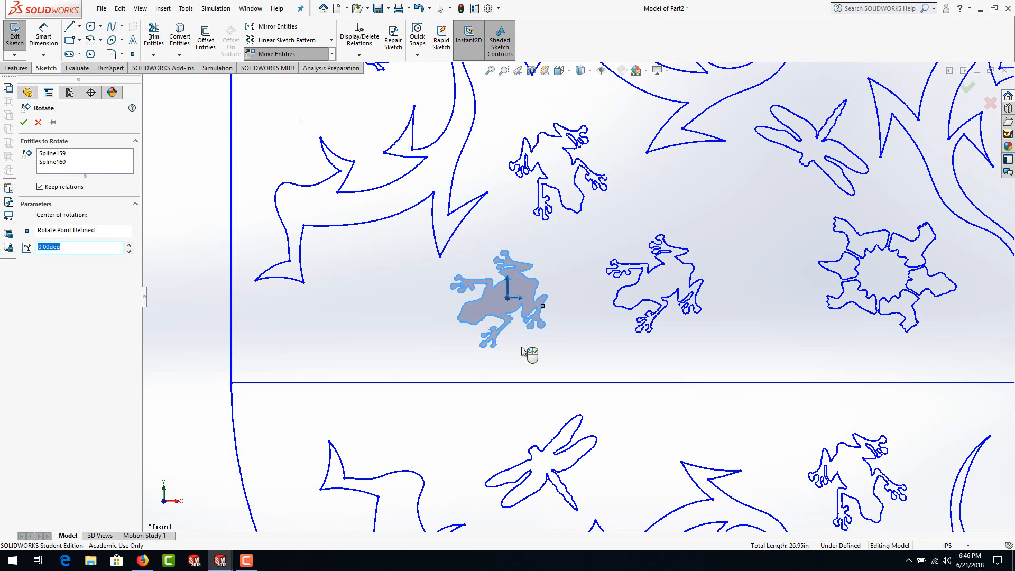
Step: Try rotating the copied frog about its body point, using freehand angles and an exact angle of 90 degrees
left_click_drag(522, 352, 414, 366)
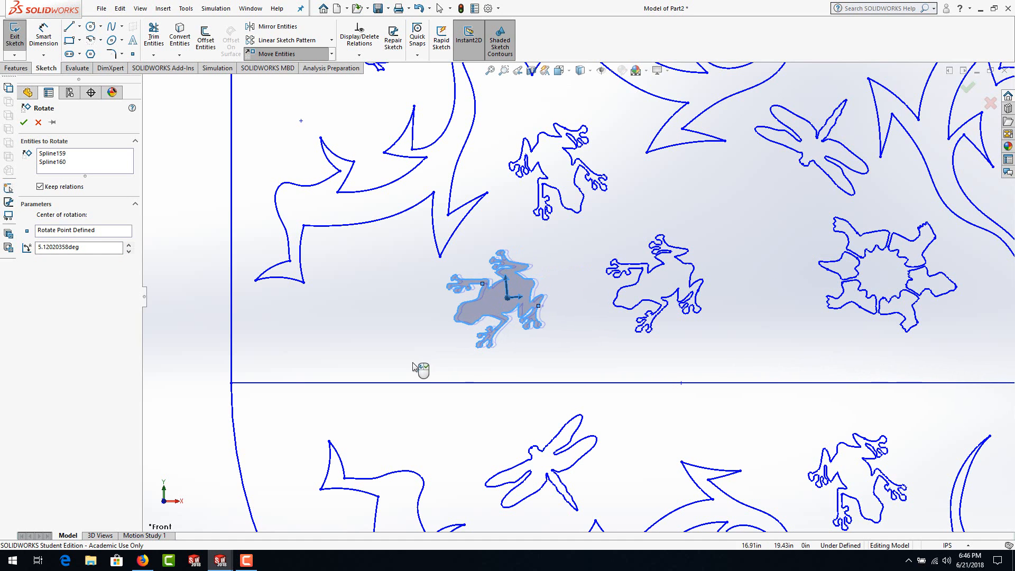
left_click(89, 248)
left_click_drag(88, 248, 48, 245)
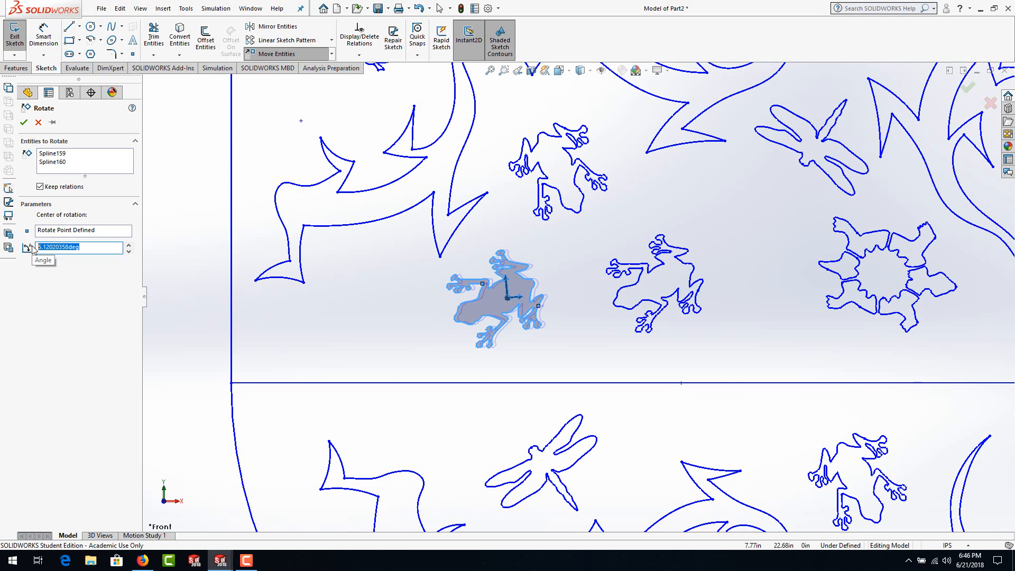
type("90")
key("Return")
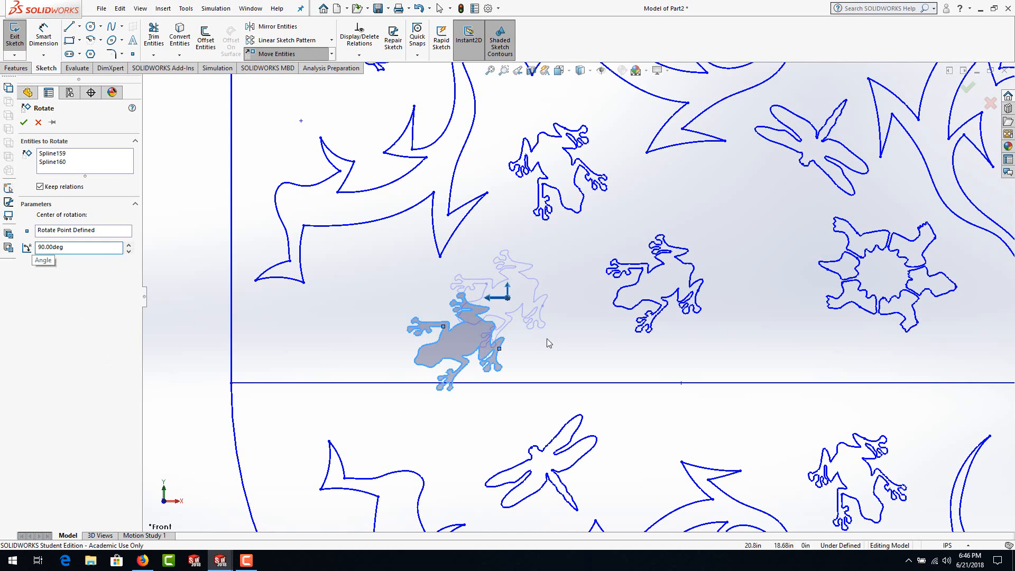
left_click_drag(495, 300, 516, 315)
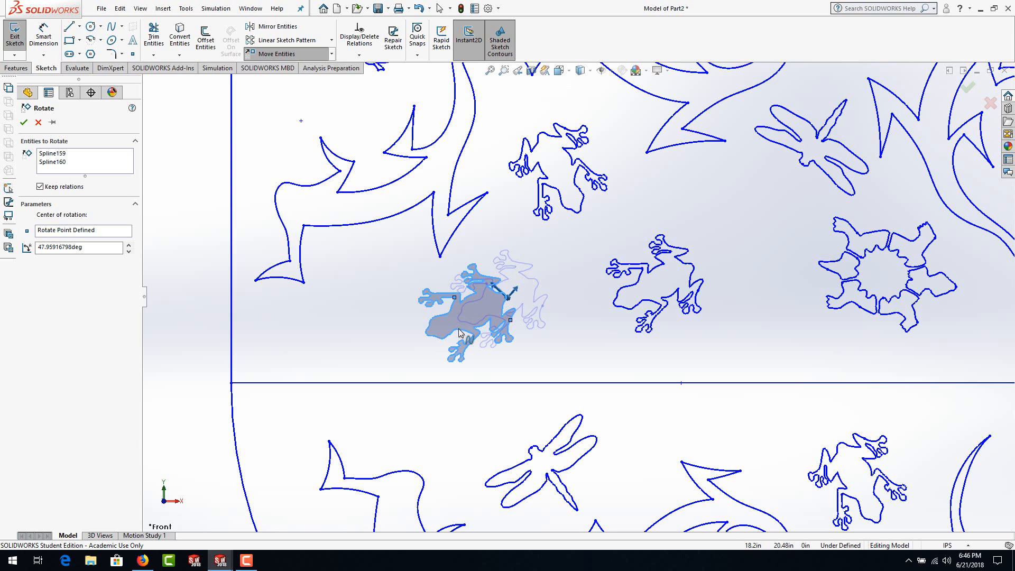
left_click_drag(458, 297, 368, 305)
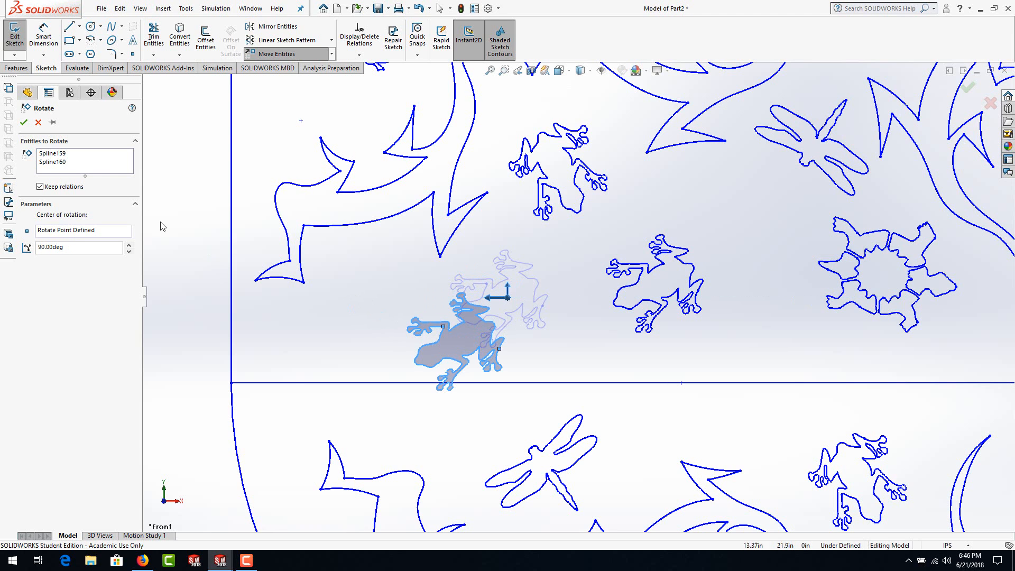
Step: Try rotating the copied frog's two splines freehand by about 222.5 degrees around the spline endpoint beside its front leg
left_click(61, 234)
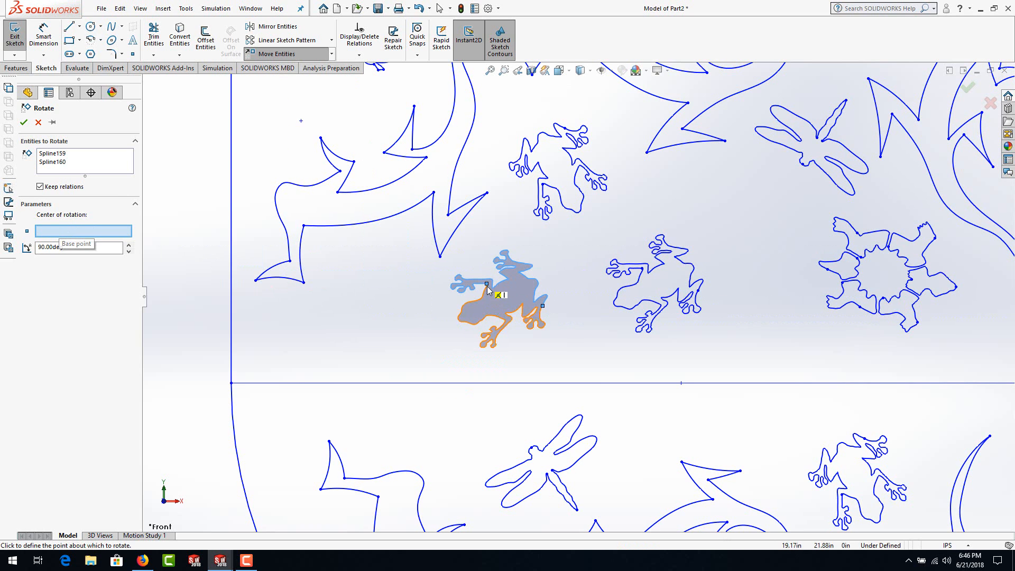
left_click(487, 286)
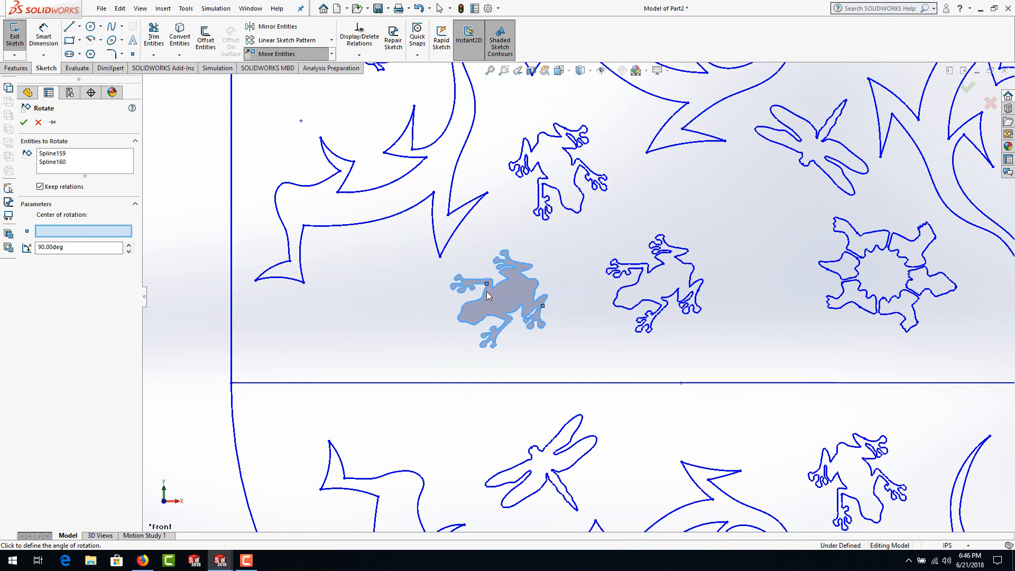
left_click(550, 350)
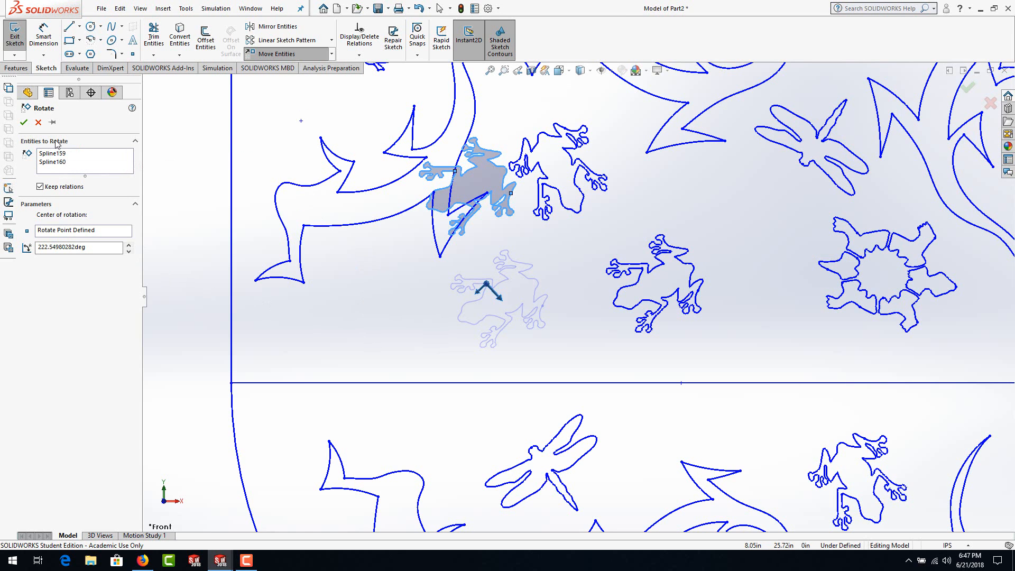
left_click(40, 123)
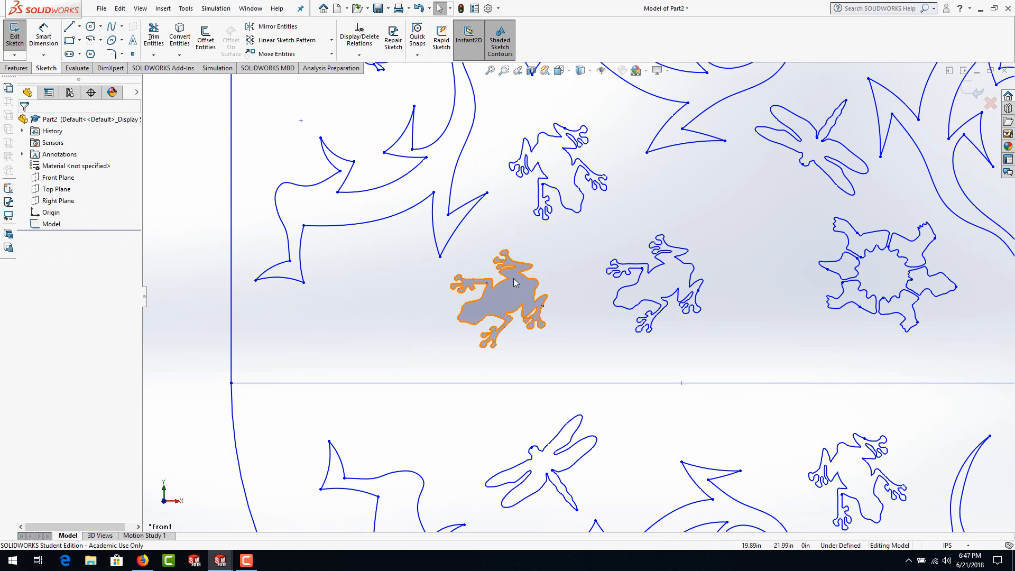
Step: Scale the copied frog's two splines by a factor of 0.5 about a point in the middle of its body
left_click(332, 54)
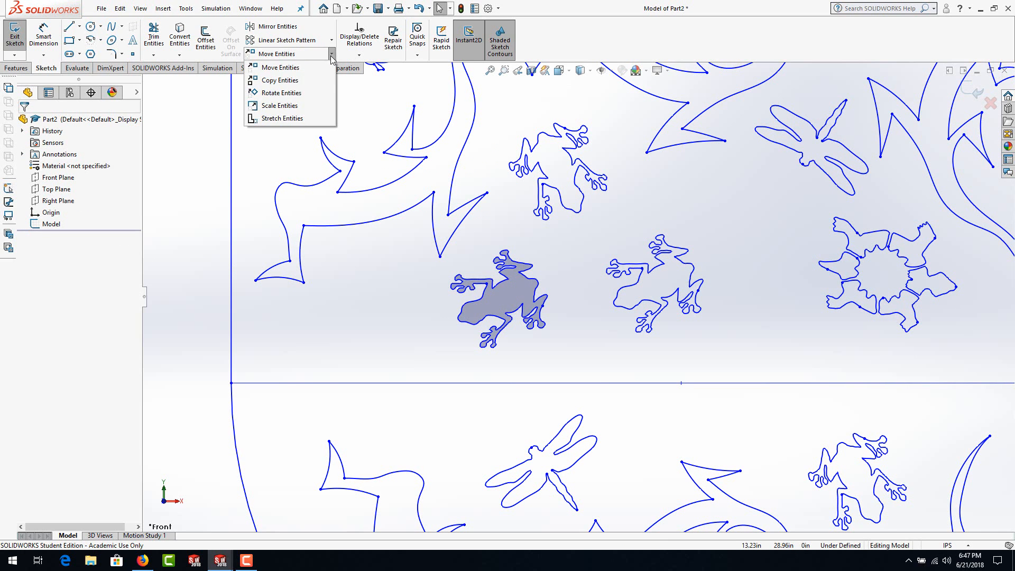
left_click(270, 110)
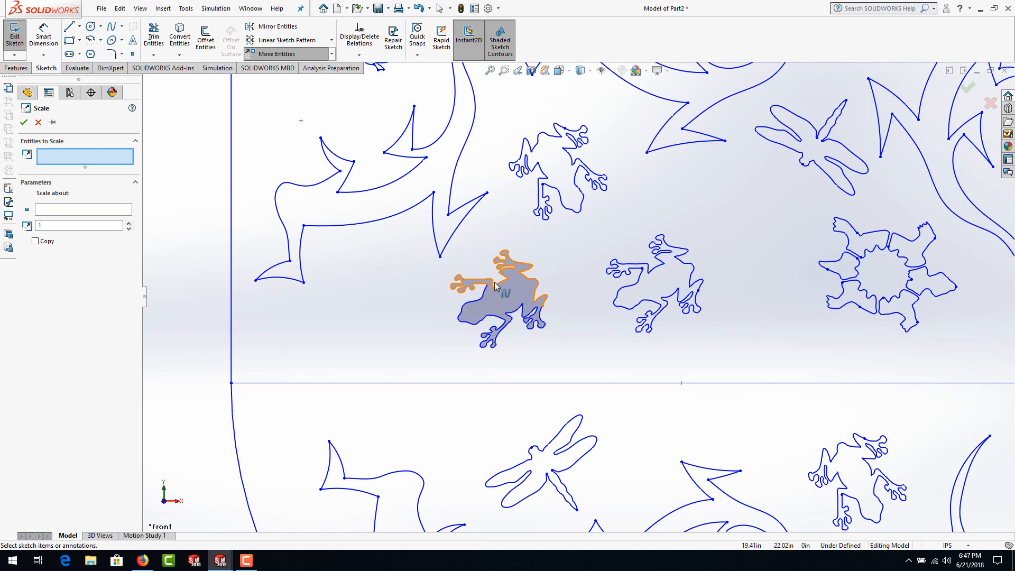
left_click(482, 315)
left_click(484, 321)
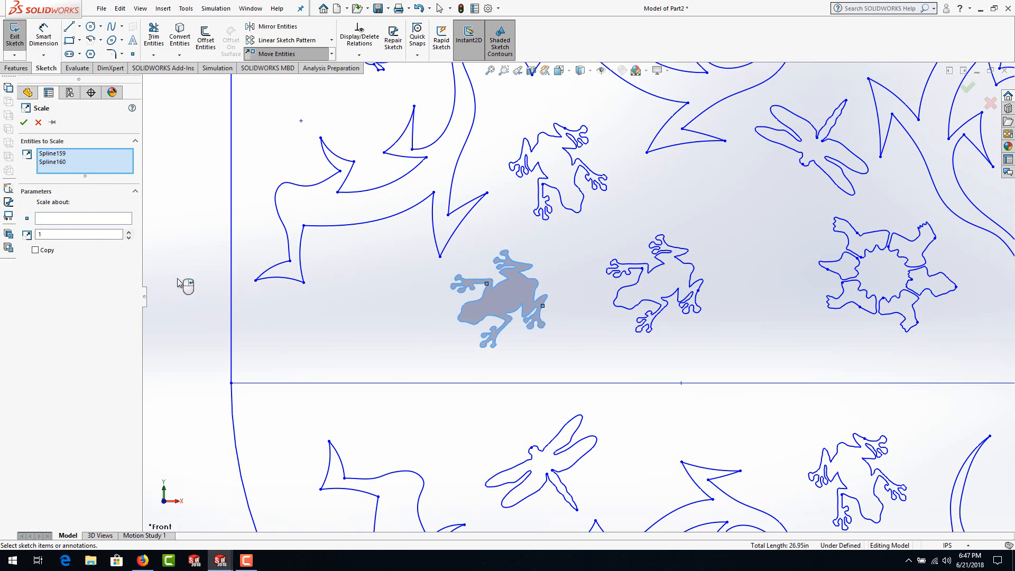
left_click(49, 220)
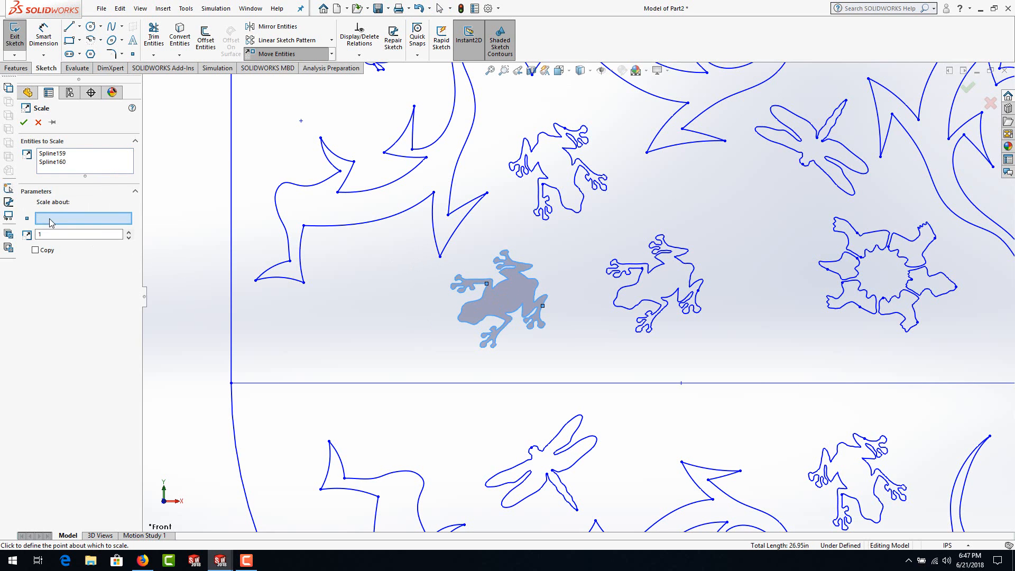
left_click(508, 298)
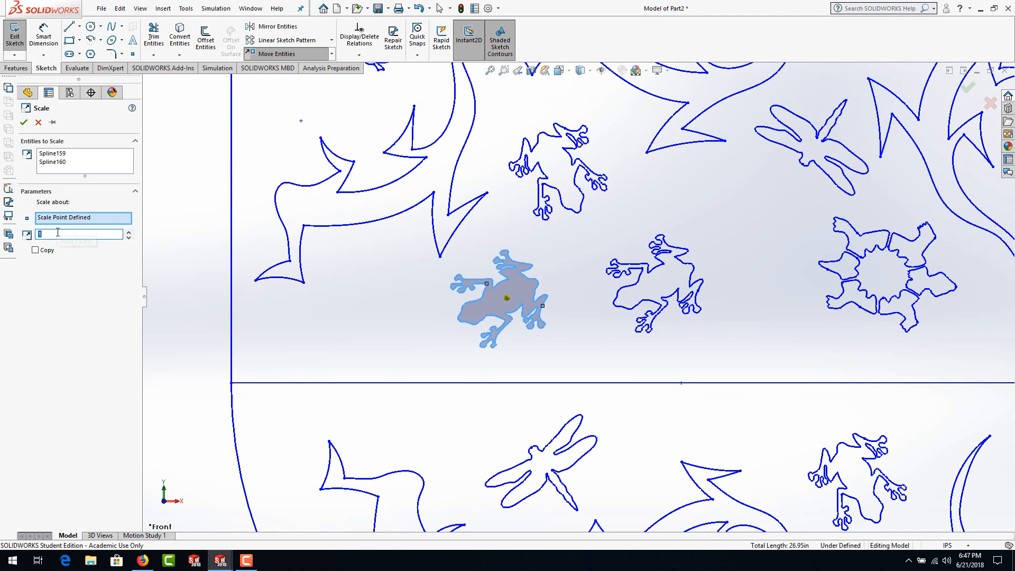
type(".")
type("0")
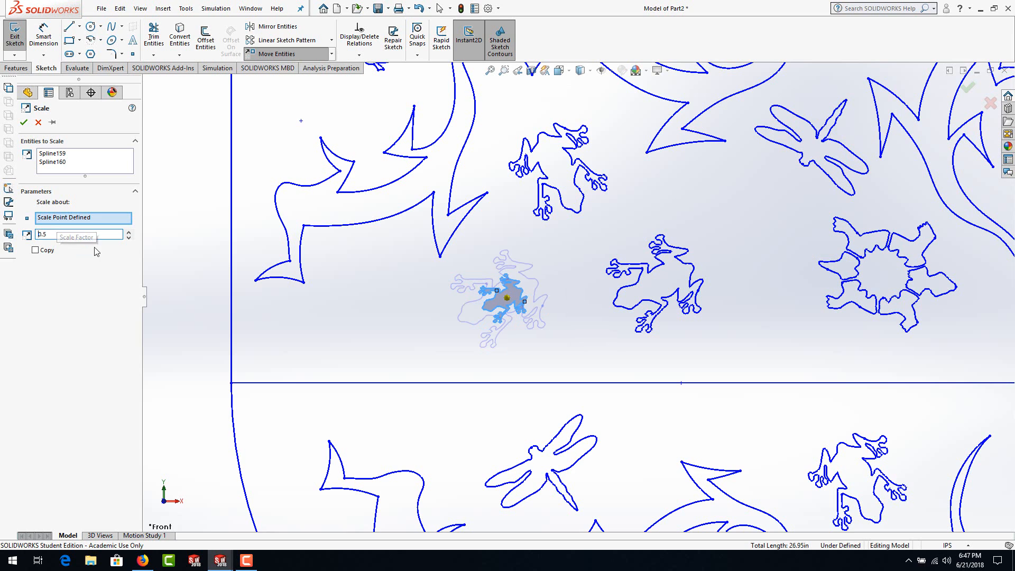
left_click(24, 123)
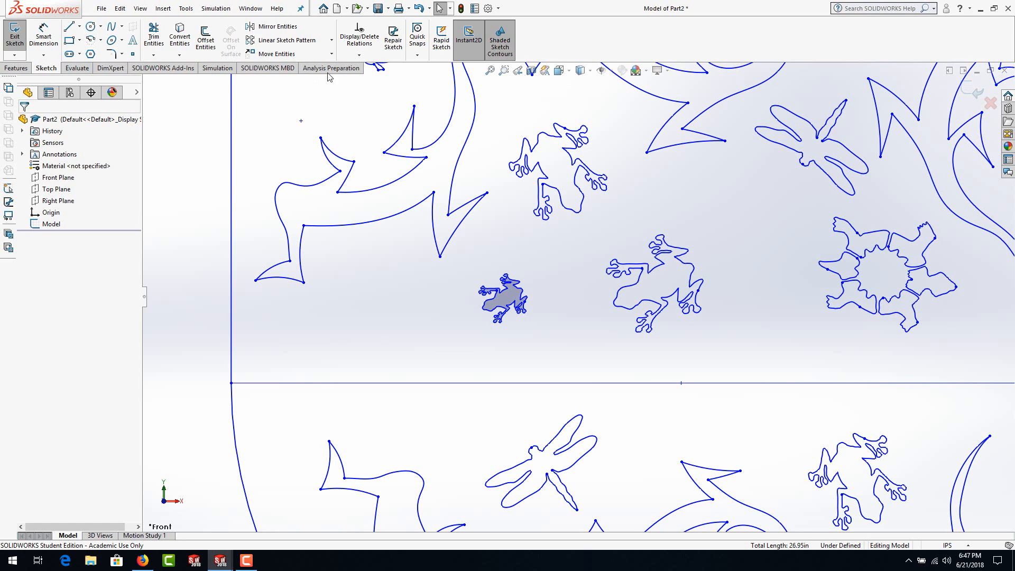
Step: Shift the small frog's two splines slightly left and down with Stretch Entities, using From/To points starting in its body
left_click(332, 55)
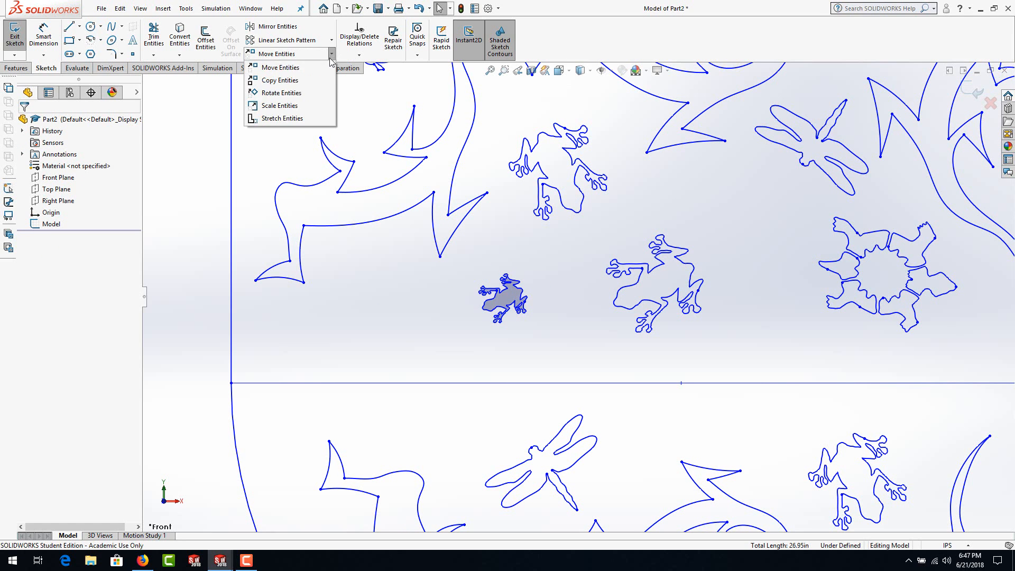
left_click(267, 118)
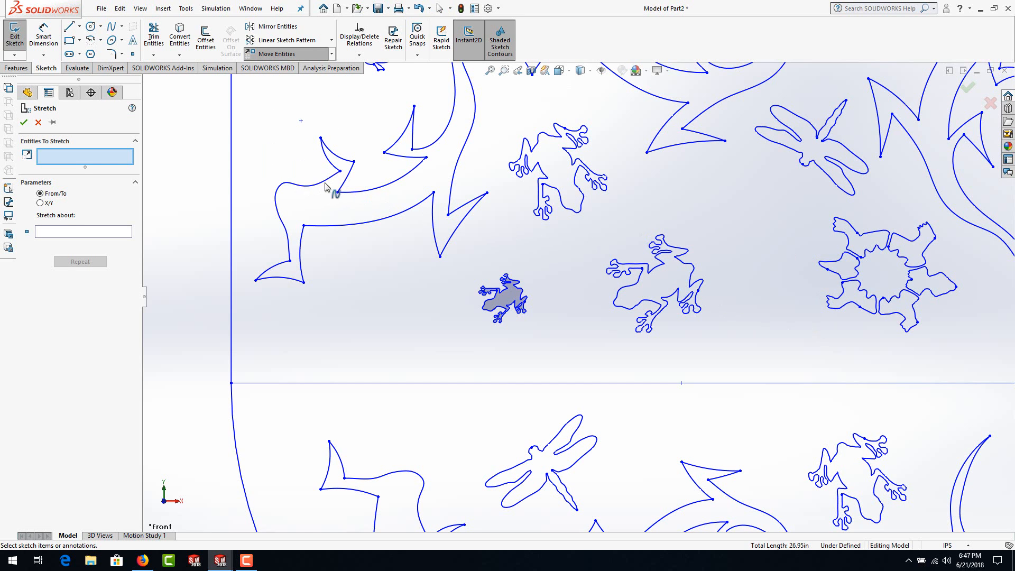
left_click(505, 289)
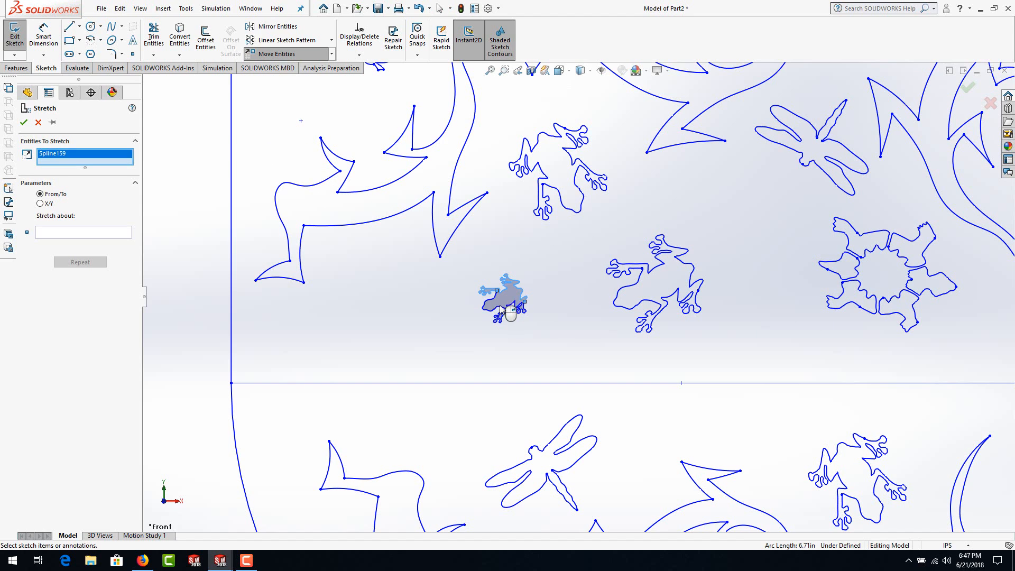
left_click(498, 315)
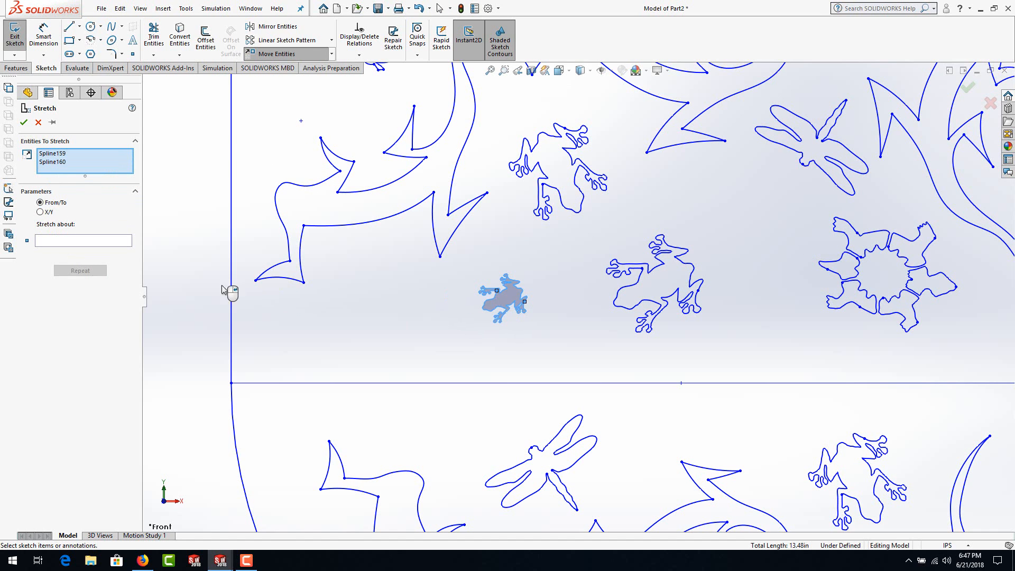
left_click(79, 244)
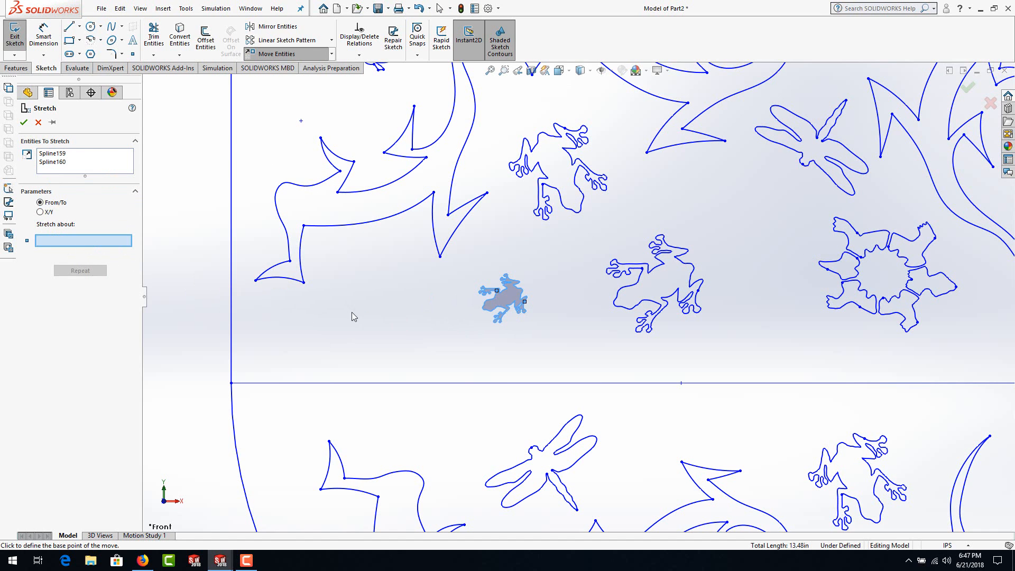
left_click(508, 297)
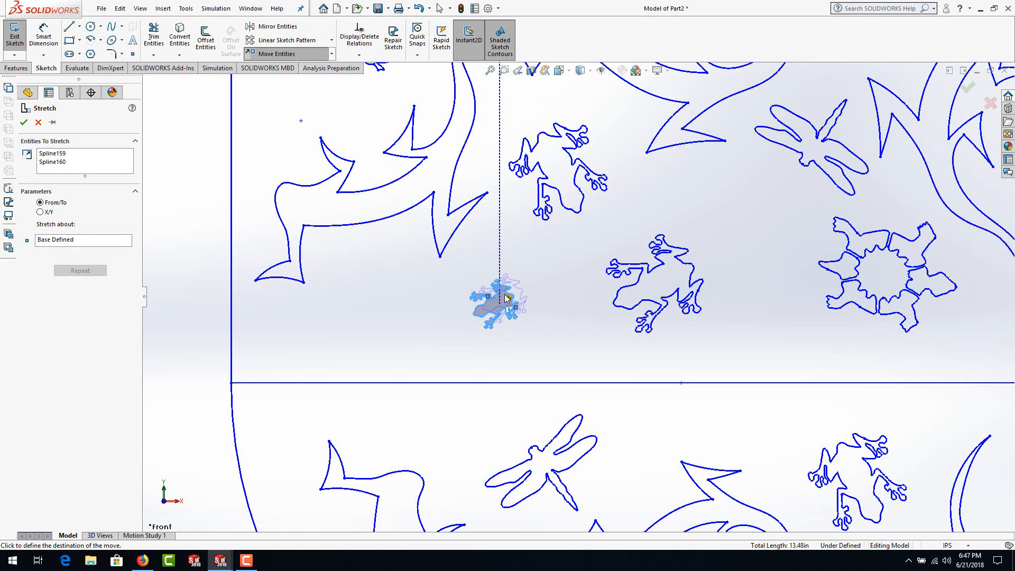
left_click(474, 305)
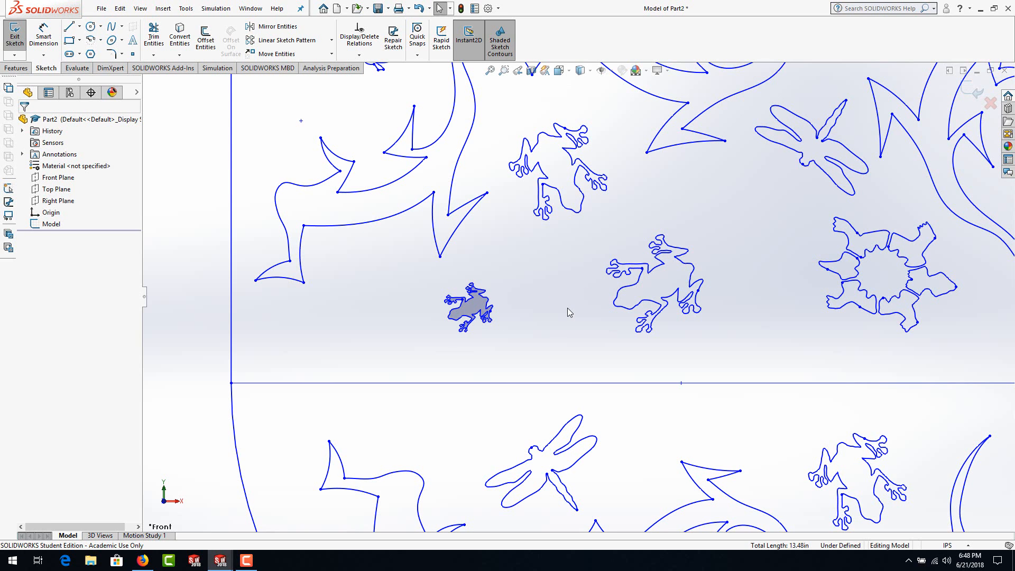
Step: Extrude the lower, middle and upper plate regions around the animal outlines to a blind depth of 0.20 in
scroll(548, 299, "down", 5)
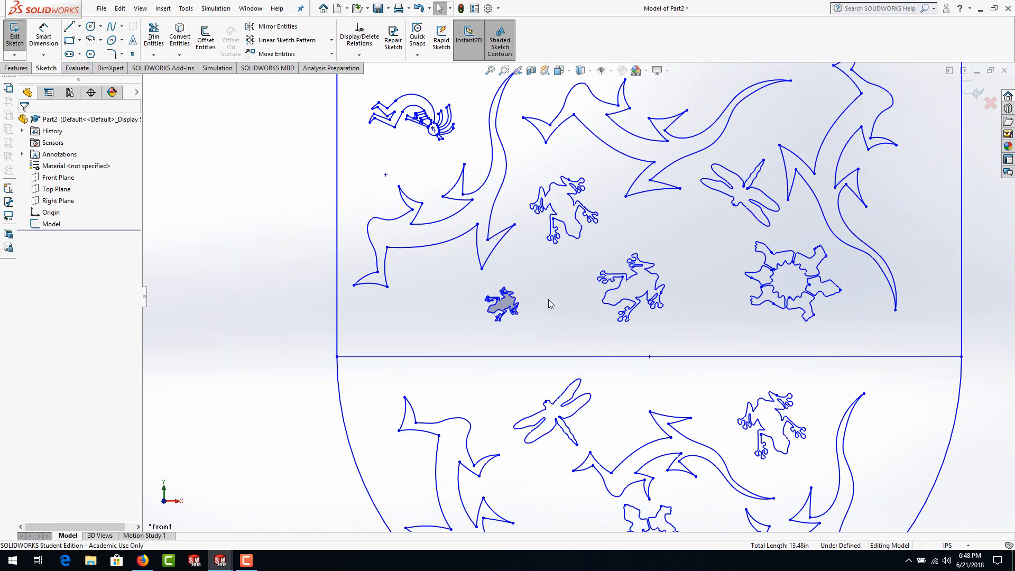
middle_click_drag(548, 300, 608, 216)
left_click(16, 68)
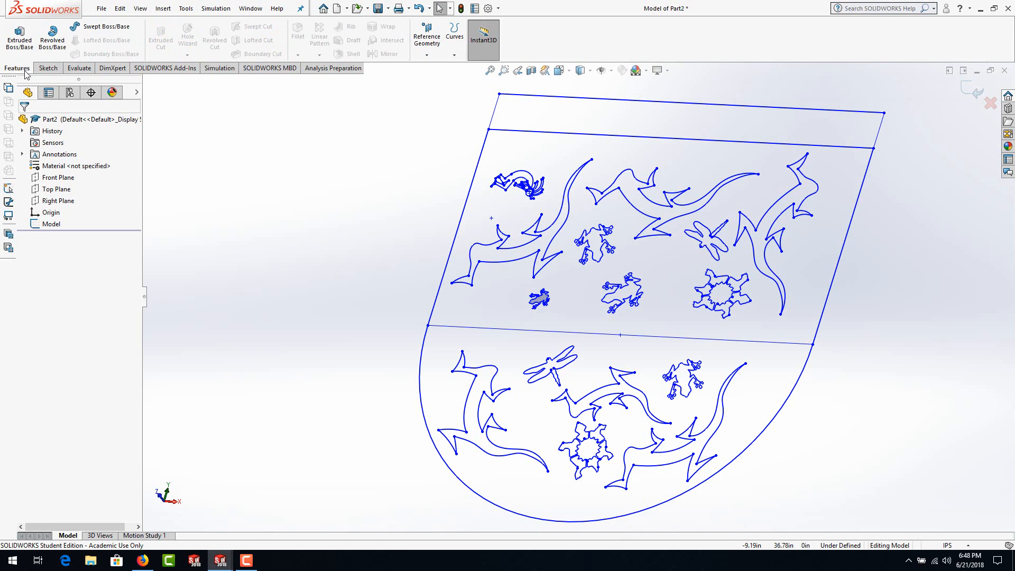
left_click(20, 37)
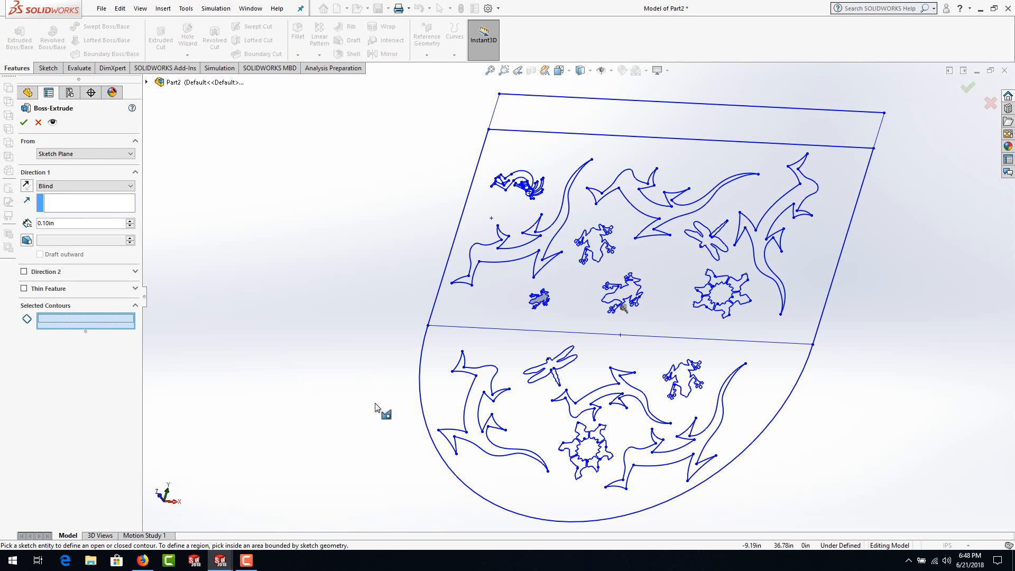
left_click(511, 350)
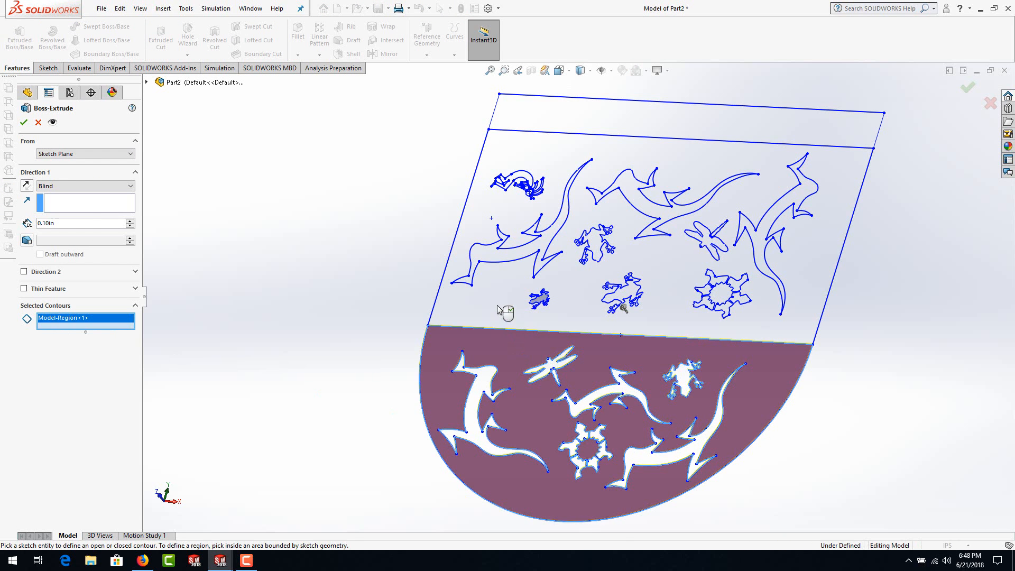
left_click(501, 312)
left_click(500, 311)
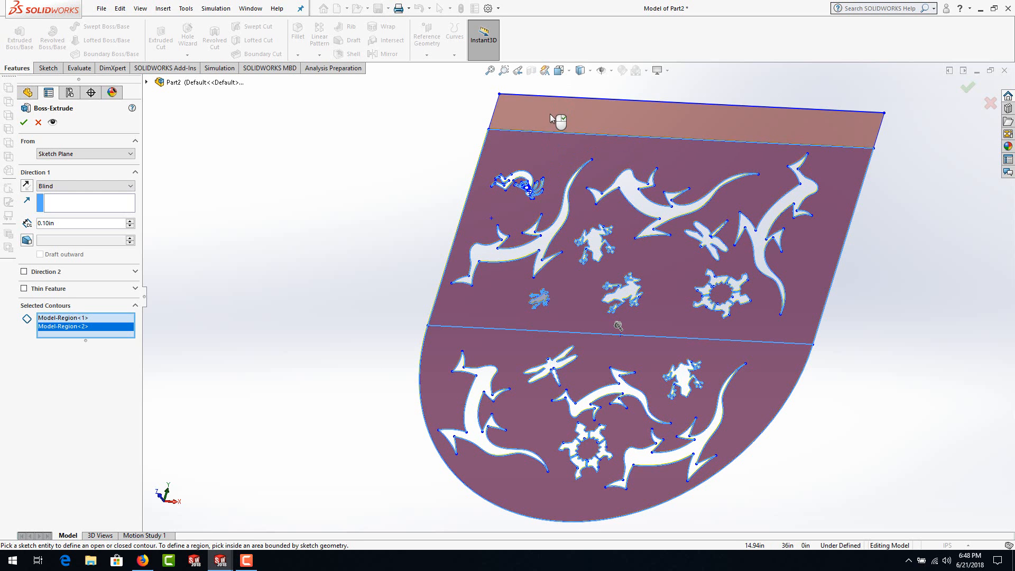
left_click(550, 115)
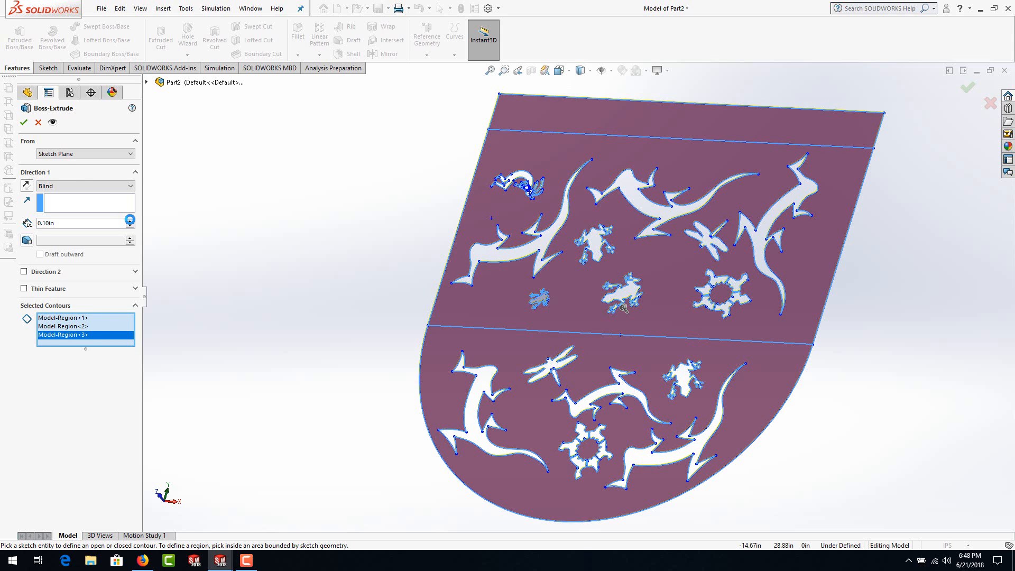
left_click(130, 220)
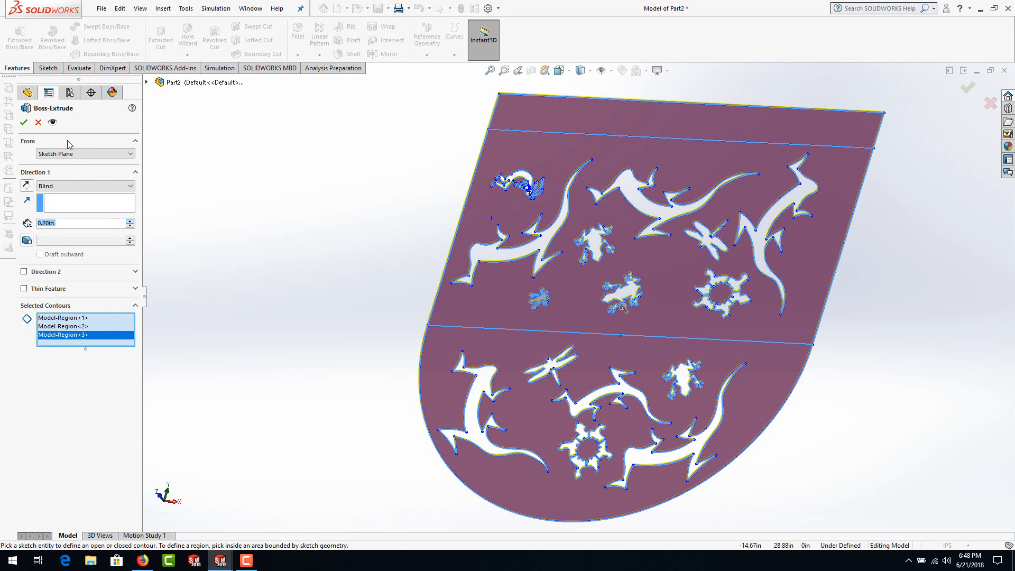
left_click(23, 125)
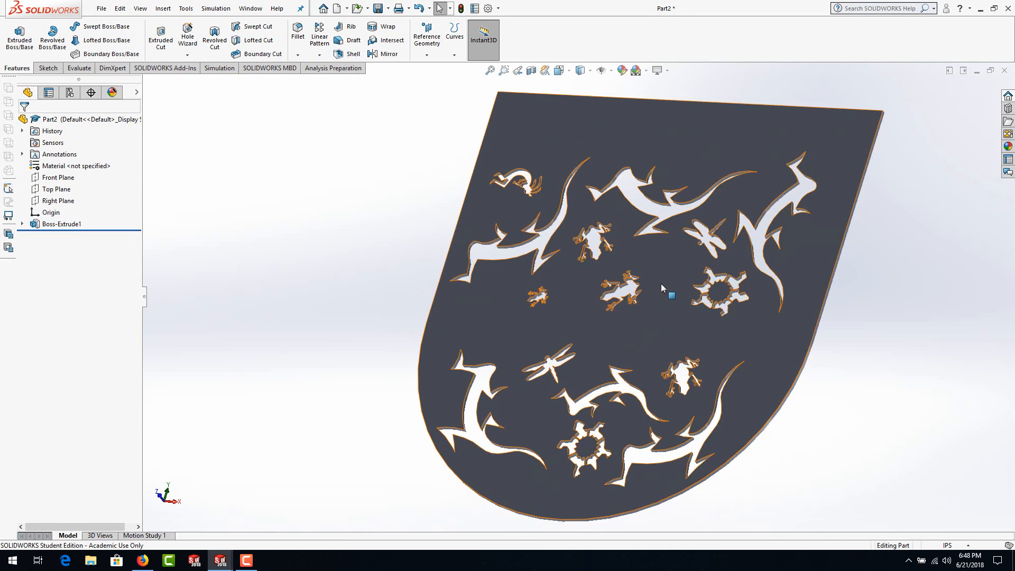
middle_click_drag(662, 288, 683, 258)
scroll(701, 310, "up", 1)
scroll(794, 207, "down", 1)
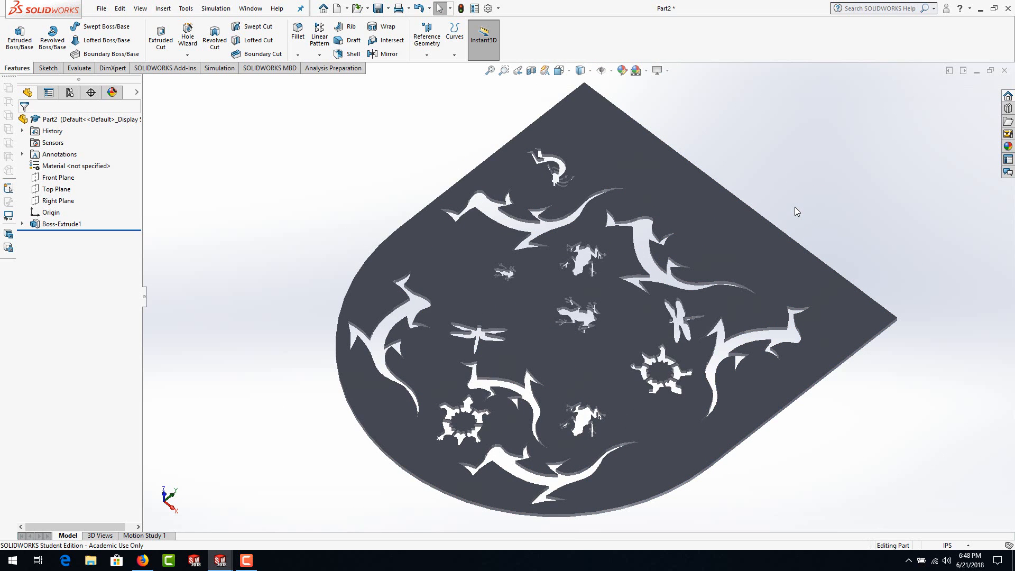